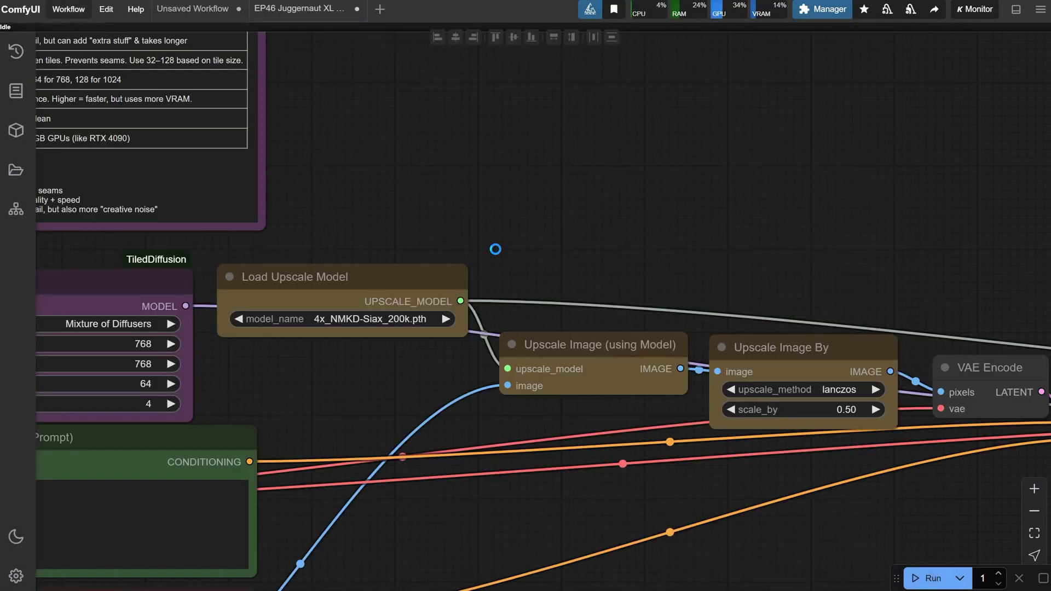
# Examine the overall layout of the upscale workflow and the START HERE note listing its models and custom nodes
pyautogui.scroll(-5, 488, 178)
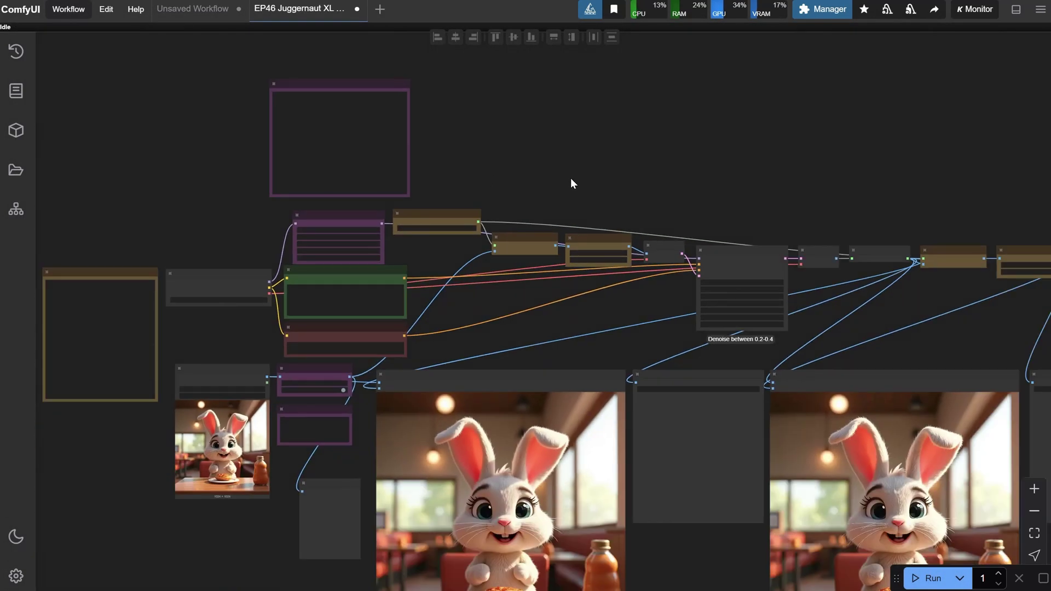
pyautogui.moveTo(602, 178); pyautogui.dragTo(512, 53)
pyautogui.hscroll(-3, 595, 447)
pyautogui.scroll(1, 595, 448)
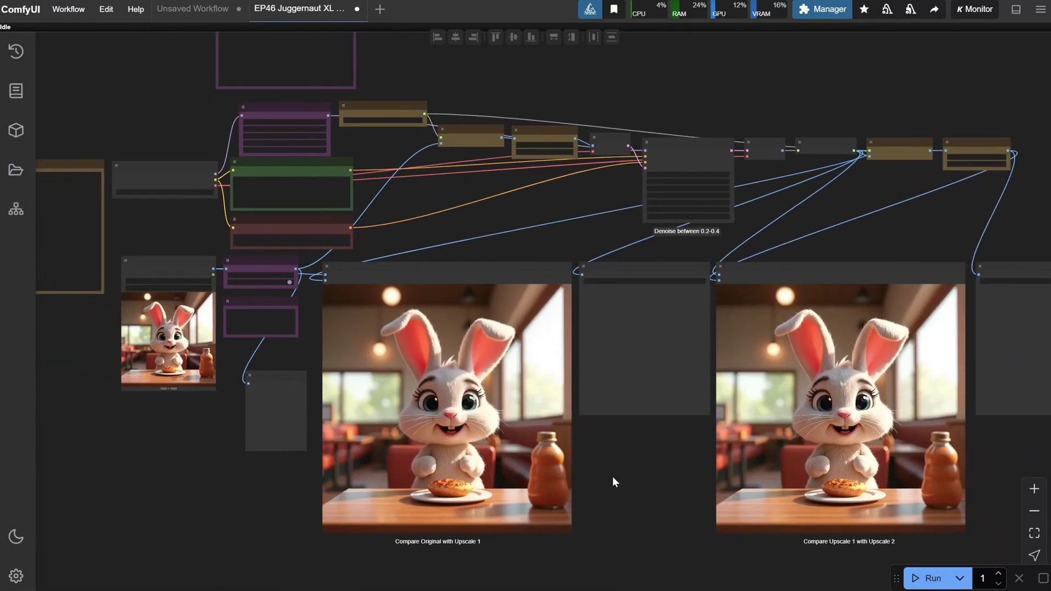
pyautogui.scroll(3, 105, 356)
pyautogui.scroll(2, 277, 427)
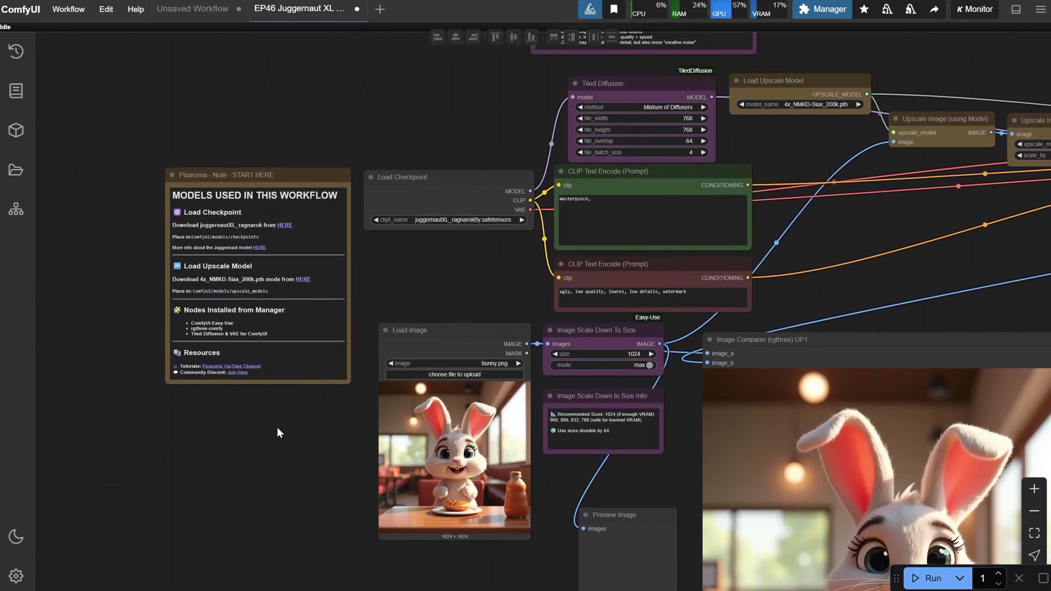
pyautogui.scroll(2, 313, 108)
pyautogui.scroll(2, 297, 115)
pyautogui.scroll(2, 297, 117)
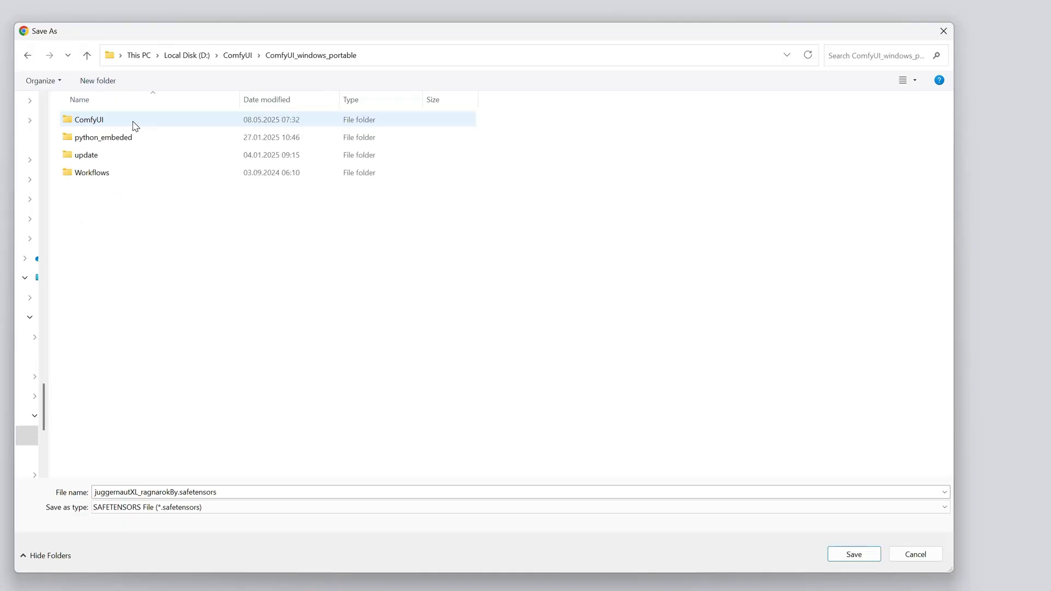
# Choose the ComfyUI/models/checkpoints folder as the save location for juggernautXL_ragnarokBy.safetensors
pyautogui.doubleClick(113, 120)
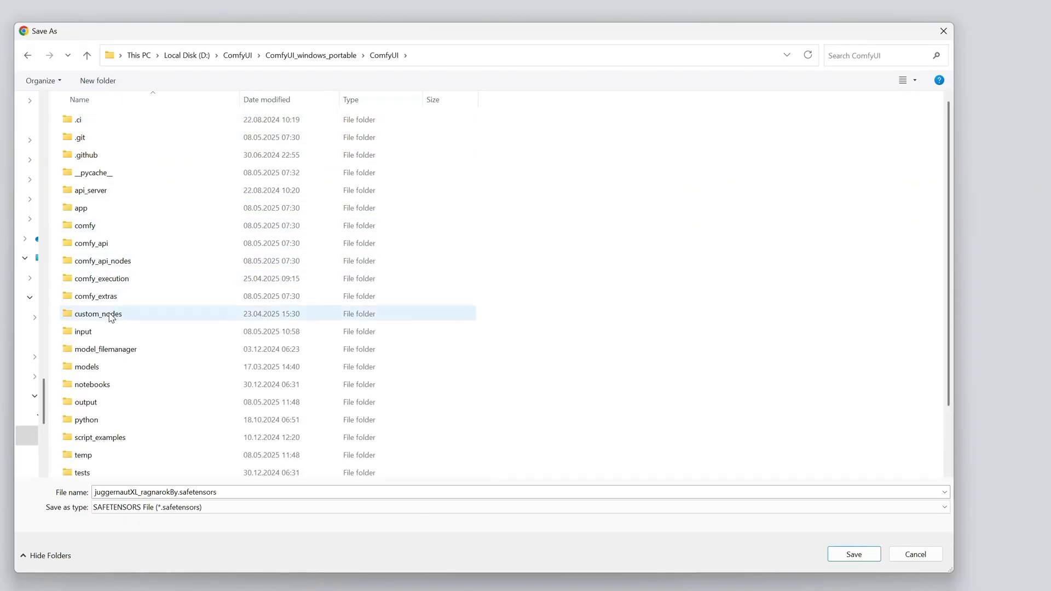
pyautogui.doubleClick(117, 368)
pyautogui.click(155, 192)
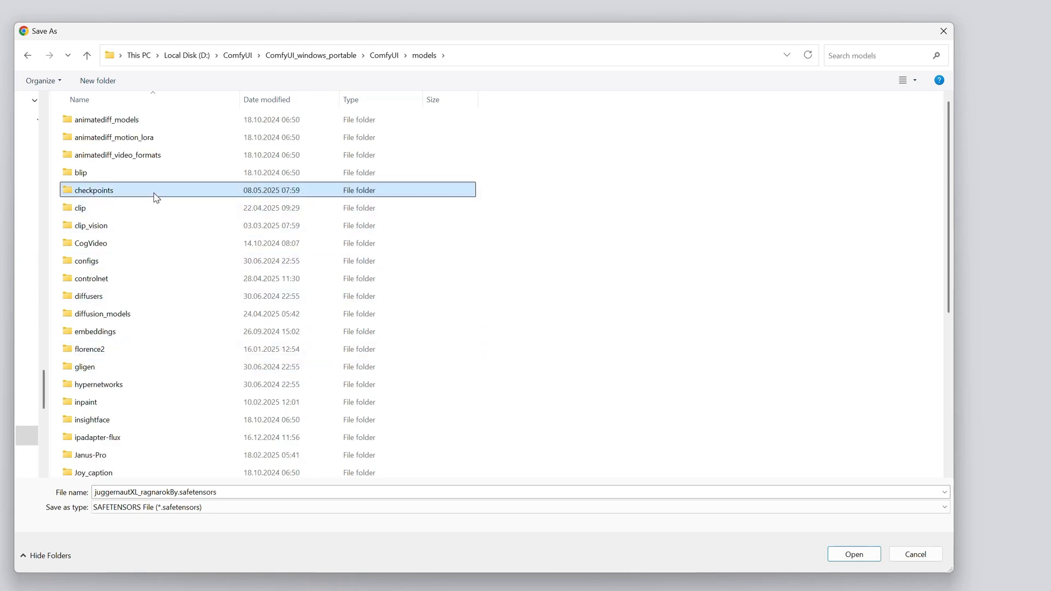
pyautogui.doubleClick(155, 194)
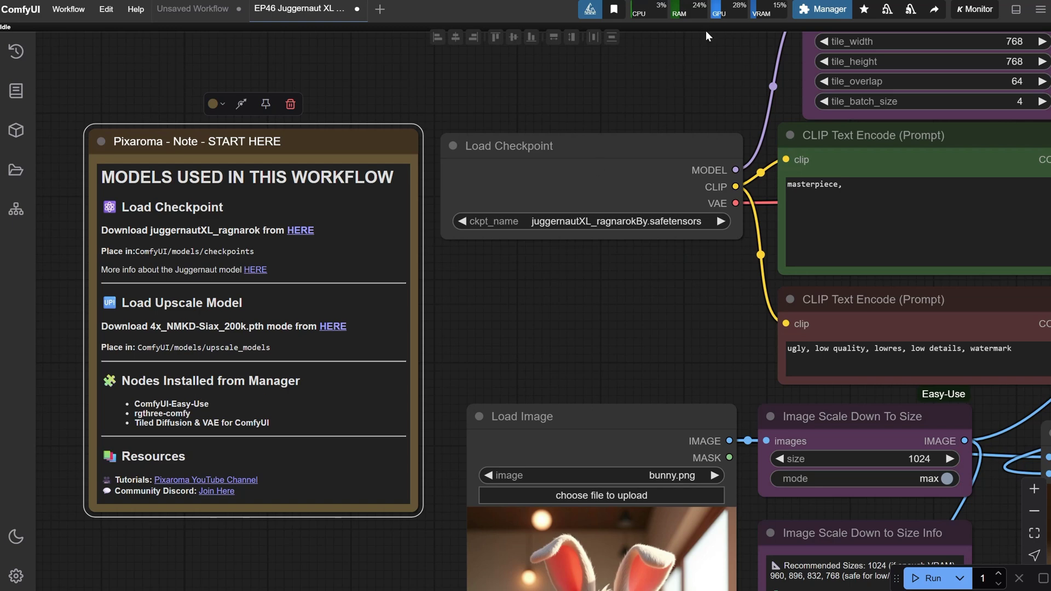
# Search the custom nodes manager for "easy use", "rgthree" and "tiled di", and close the manager
pyautogui.click(812, 19)
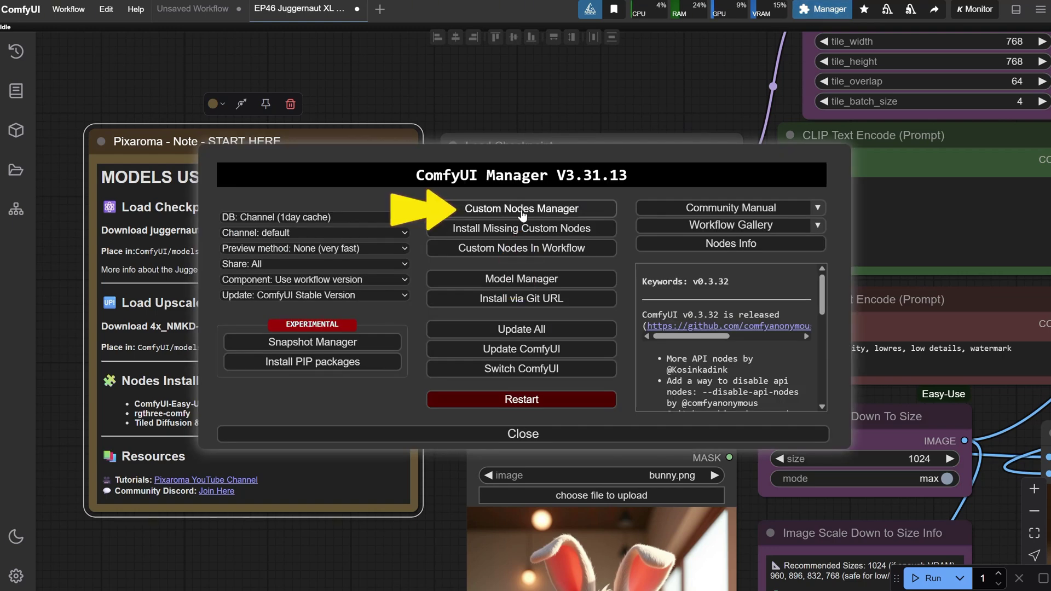
pyautogui.click(521, 209)
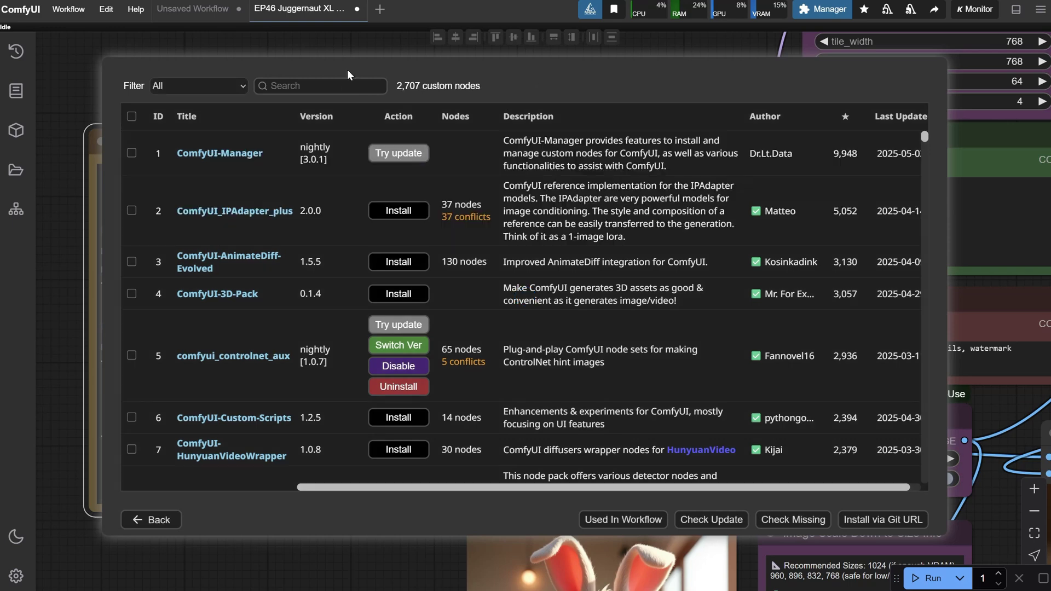
pyautogui.click(331, 80)
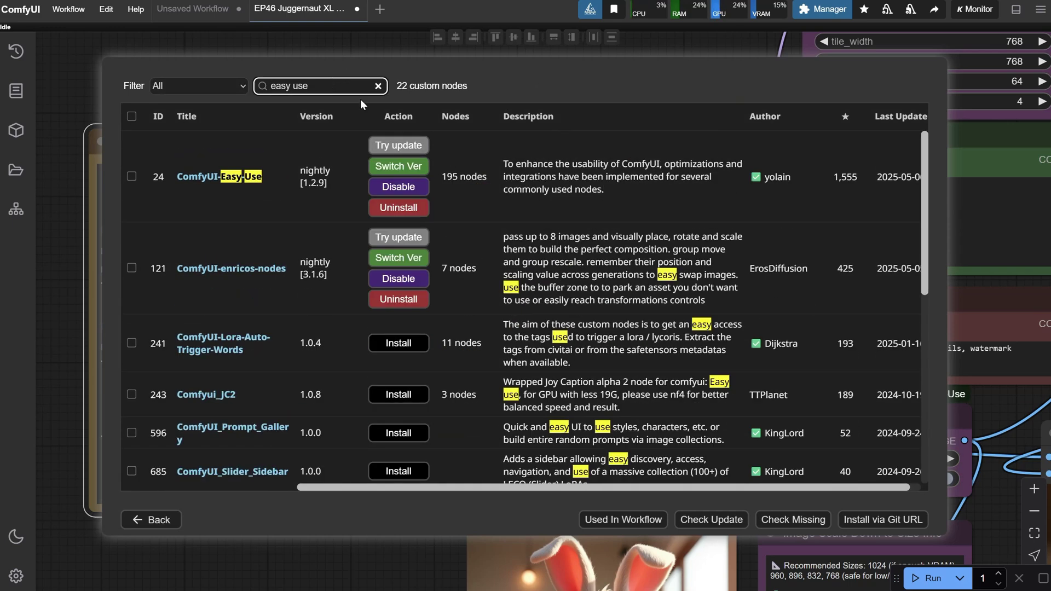
pyautogui.write('rgthree')
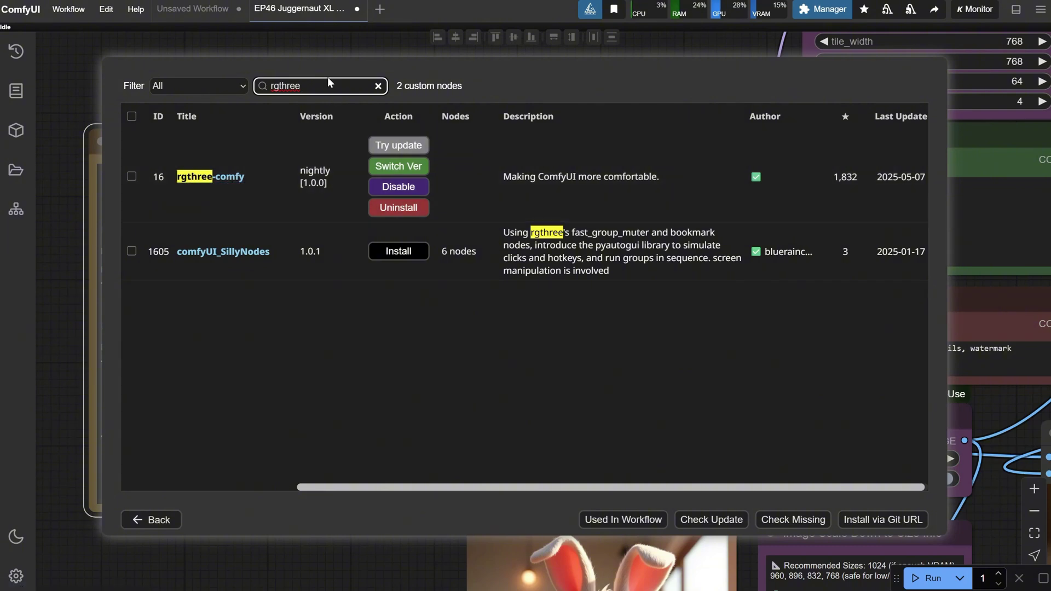
pyautogui.hotkey('ctrl', 'a')
pyautogui.write('tiled di')
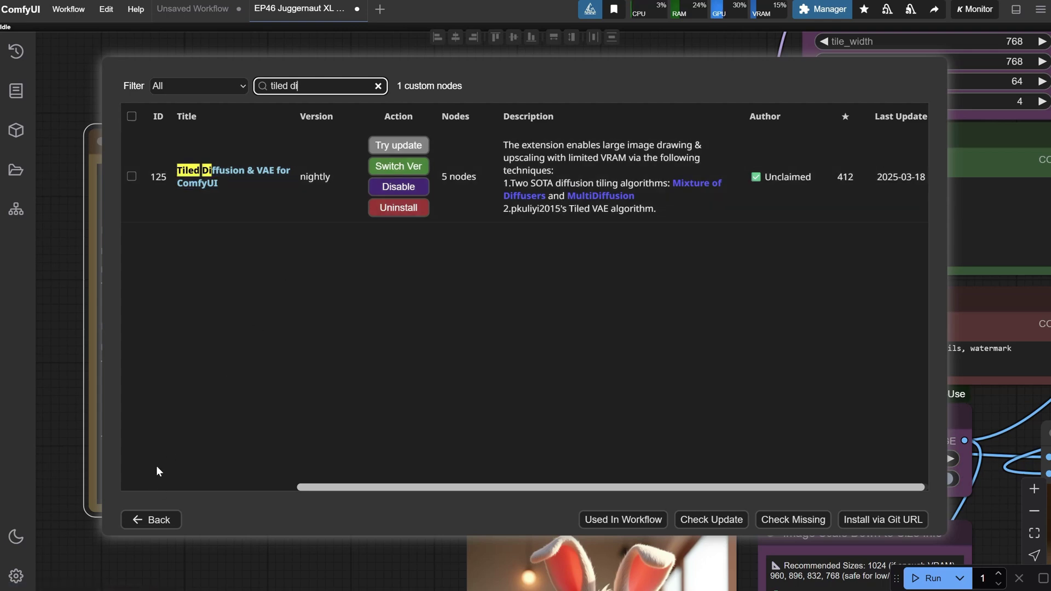
pyautogui.click(167, 524)
pyautogui.click(498, 436)
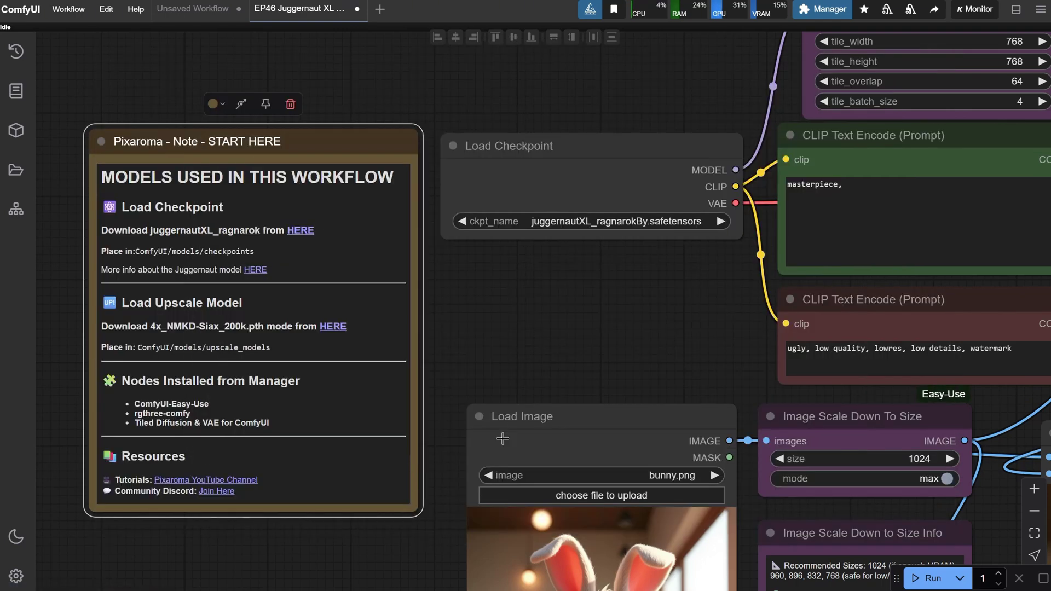
# Choose juggernautXL_ragnarokBy.safetensors as the model in the Load Checkpoint node
pyautogui.click(545, 325)
pyautogui.scroll(-2, 545, 324)
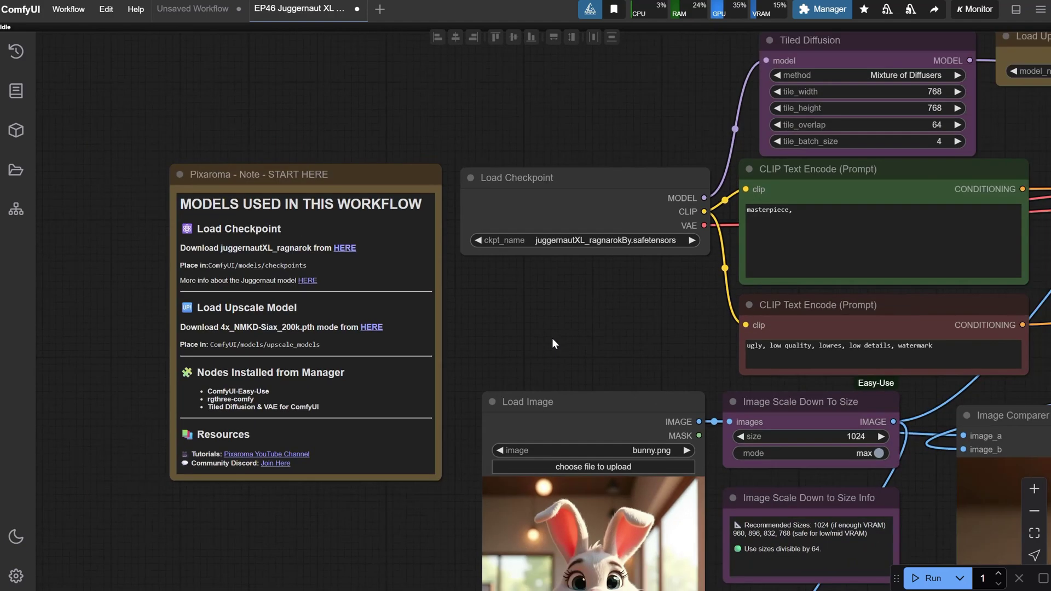
pyautogui.moveTo(610, 327); pyautogui.dragTo(347, 280)
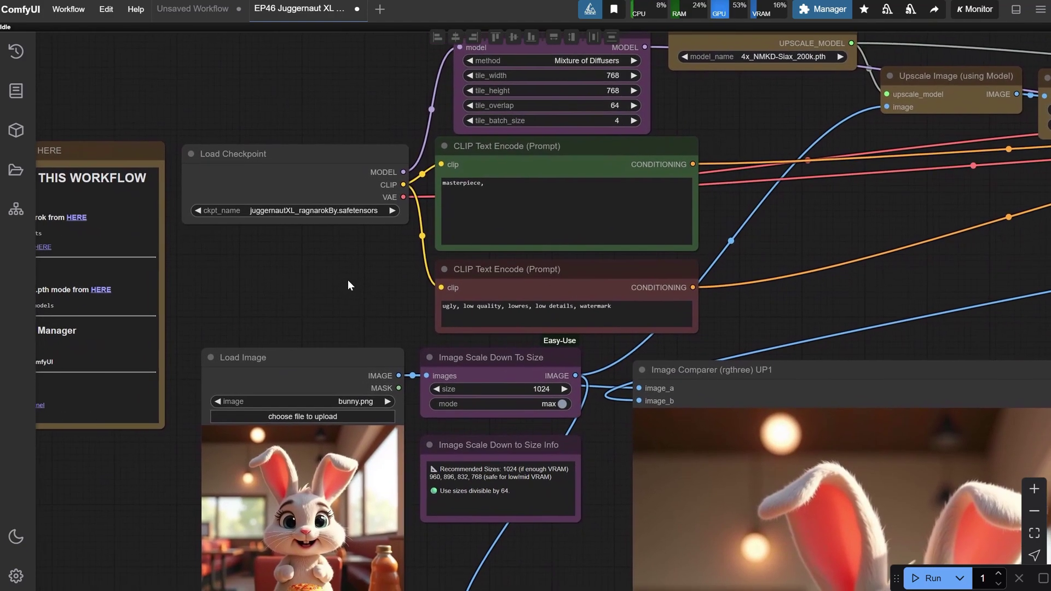
pyautogui.scroll(-5, 366, 262)
pyautogui.scroll(4, 366, 262)
pyautogui.scroll(-2, 366, 258)
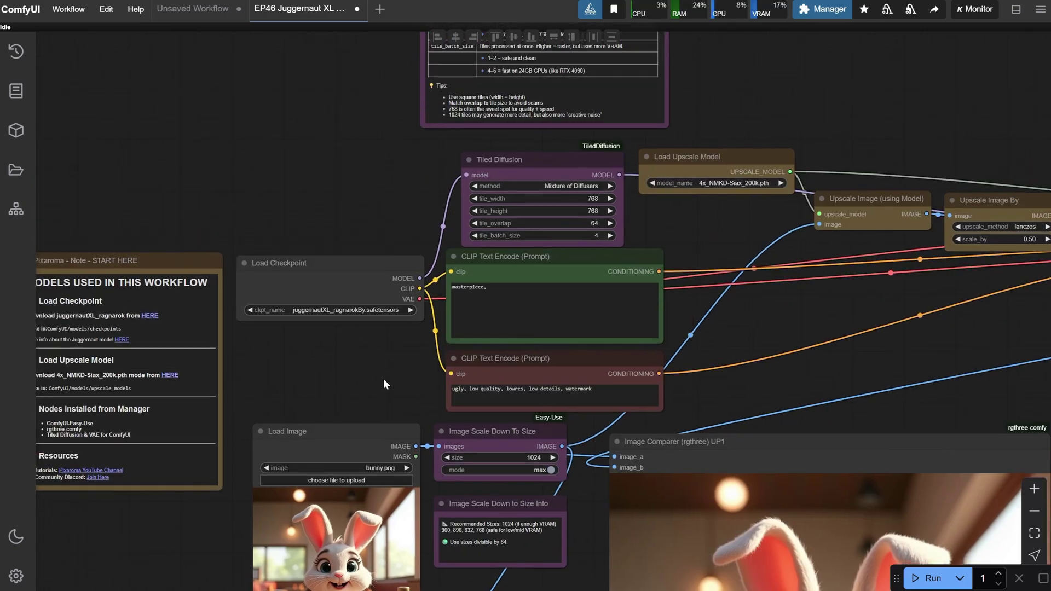
pyautogui.moveTo(383, 379); pyautogui.dragTo(456, 407)
pyautogui.scroll(5, 409, 270)
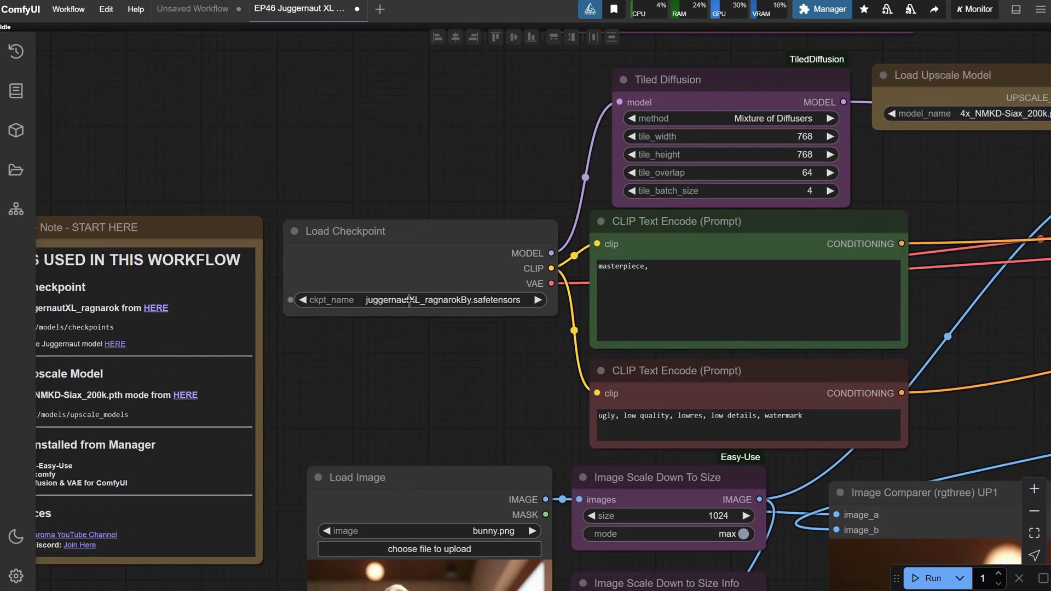
pyautogui.click(399, 303)
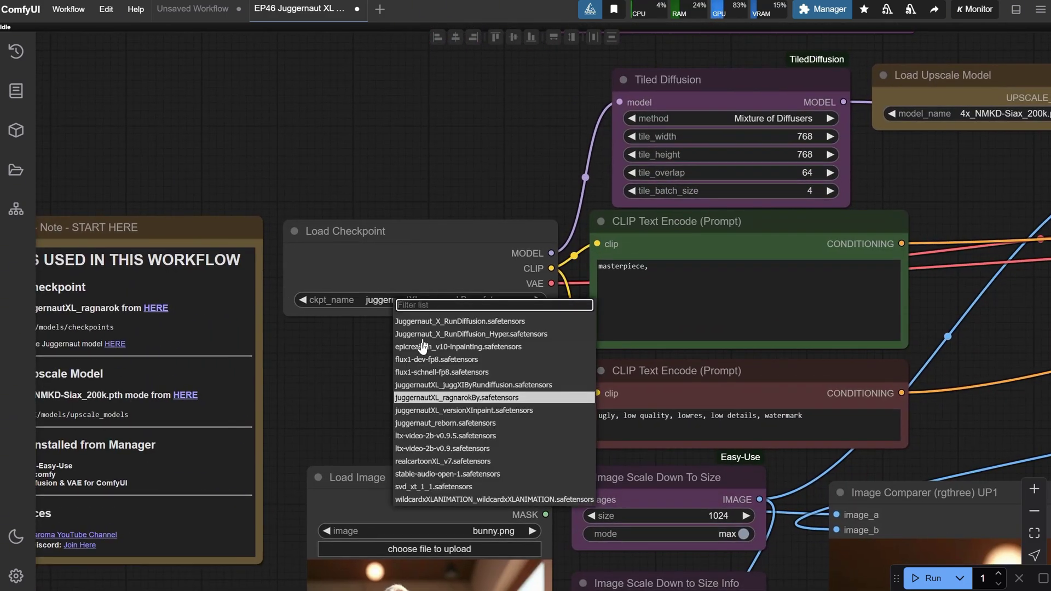
pyautogui.click(435, 400)
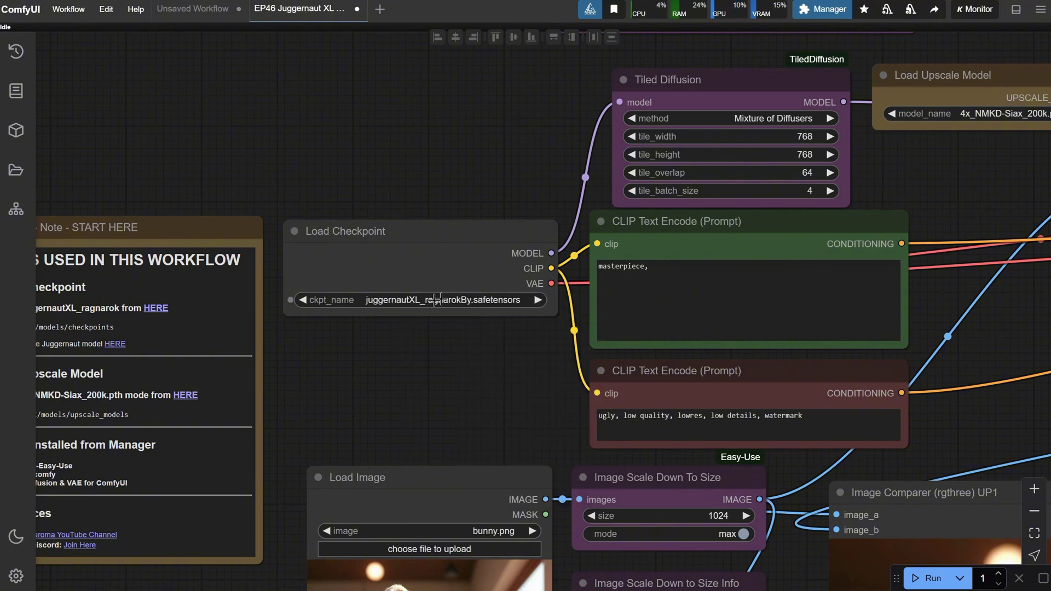
# Open the link to more information about the Juggernaut model from the START HERE note
pyautogui.moveTo(392, 401); pyautogui.dragTo(528, 380)
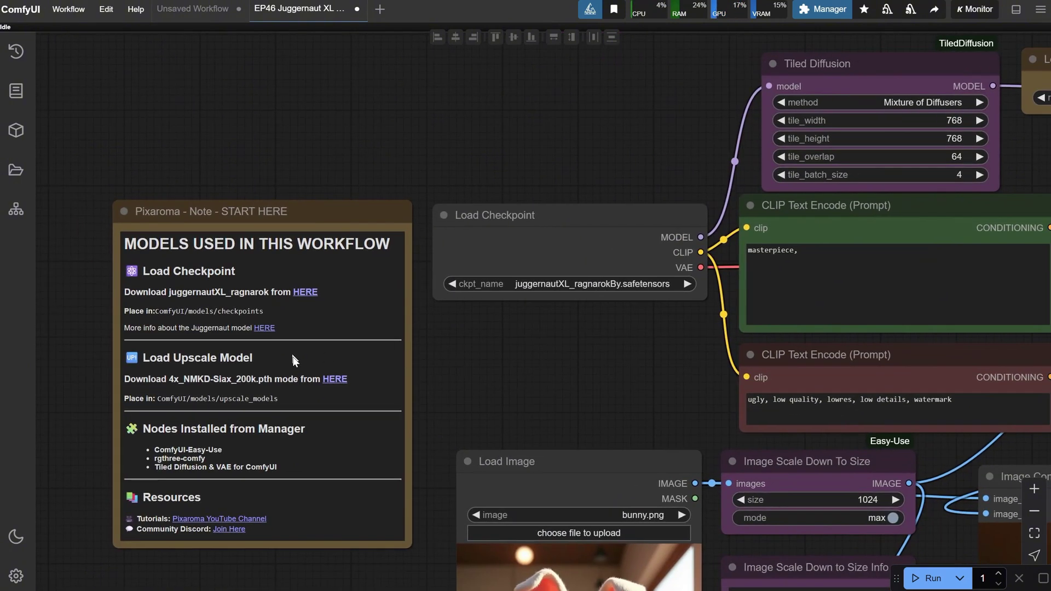
pyautogui.click(265, 329)
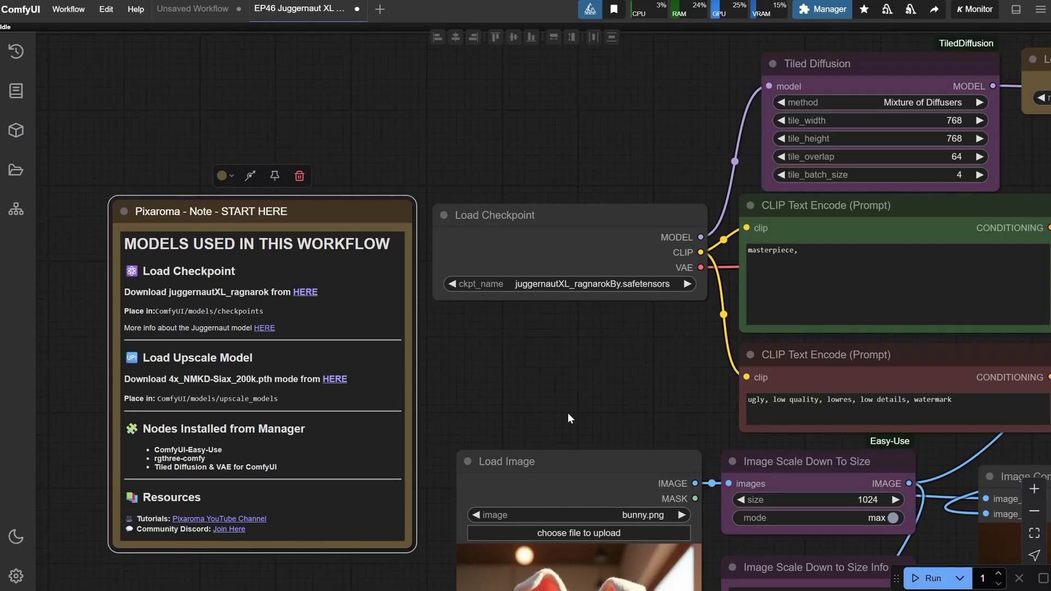
# Examine the Tiled Diffusion node's tile size, overlap and batch size settings alongside the recommendations in its info note
pyautogui.scroll(-2, 611, 352)
pyautogui.moveTo(611, 353); pyautogui.dragTo(267, 337)
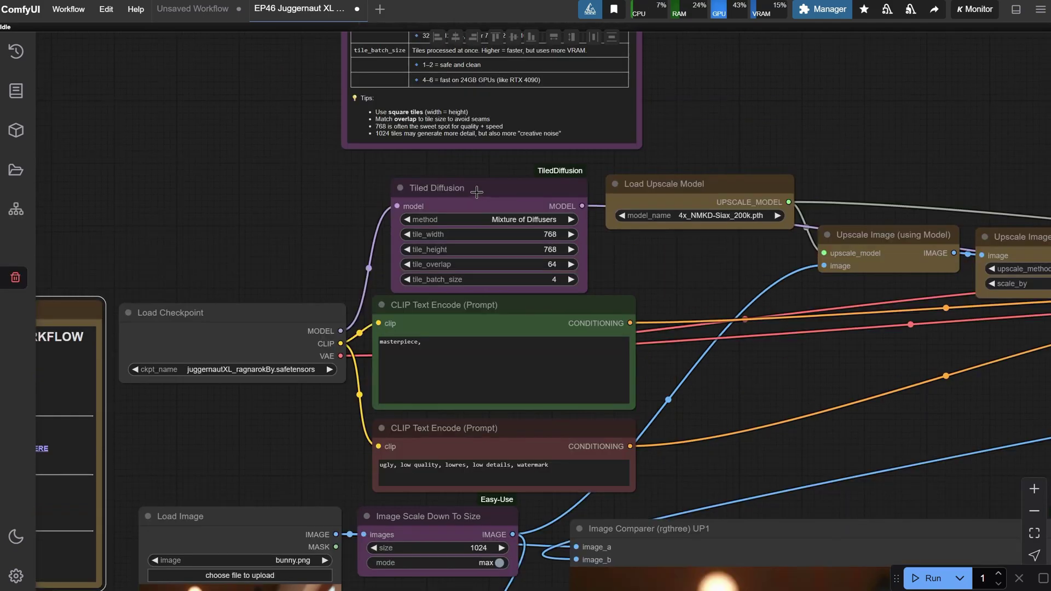
pyautogui.moveTo(477, 188); pyautogui.dragTo(479, 182)
pyautogui.moveTo(691, 133); pyautogui.dragTo(657, 272)
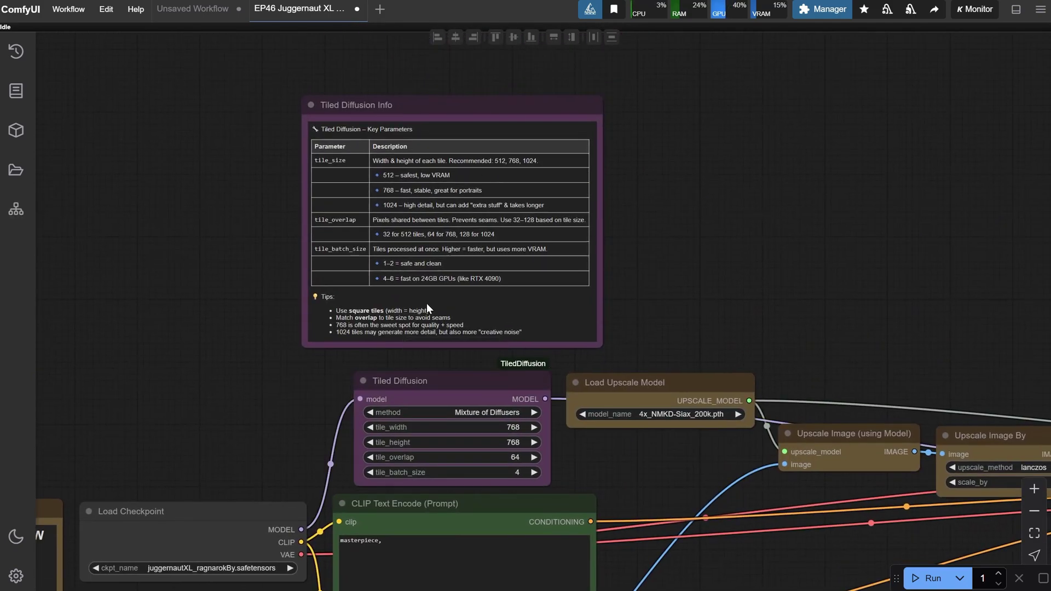
pyautogui.moveTo(737, 264); pyautogui.dragTo(746, 177)
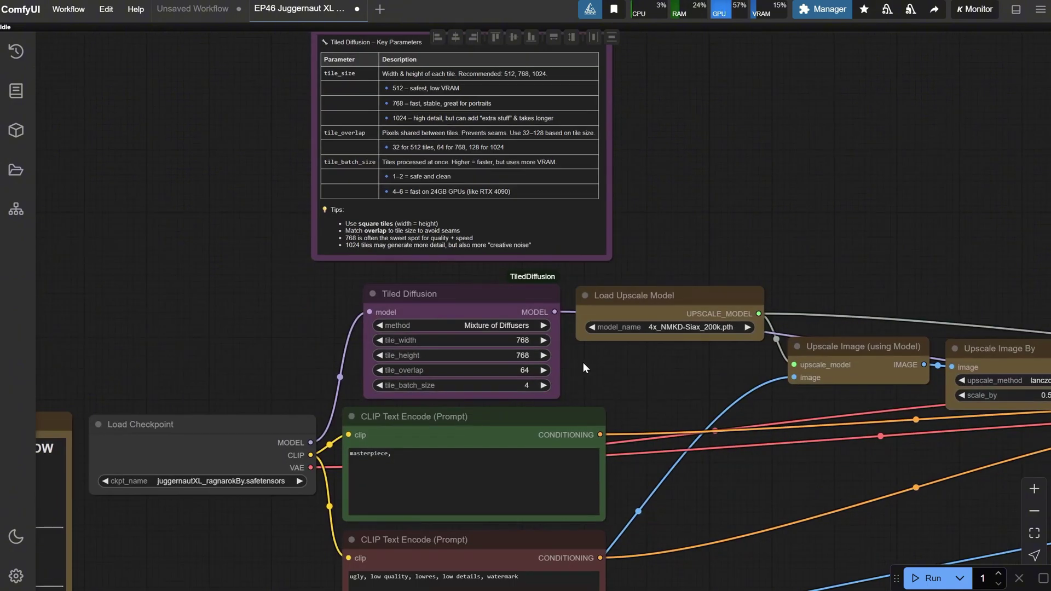
pyautogui.scroll(5, 582, 363)
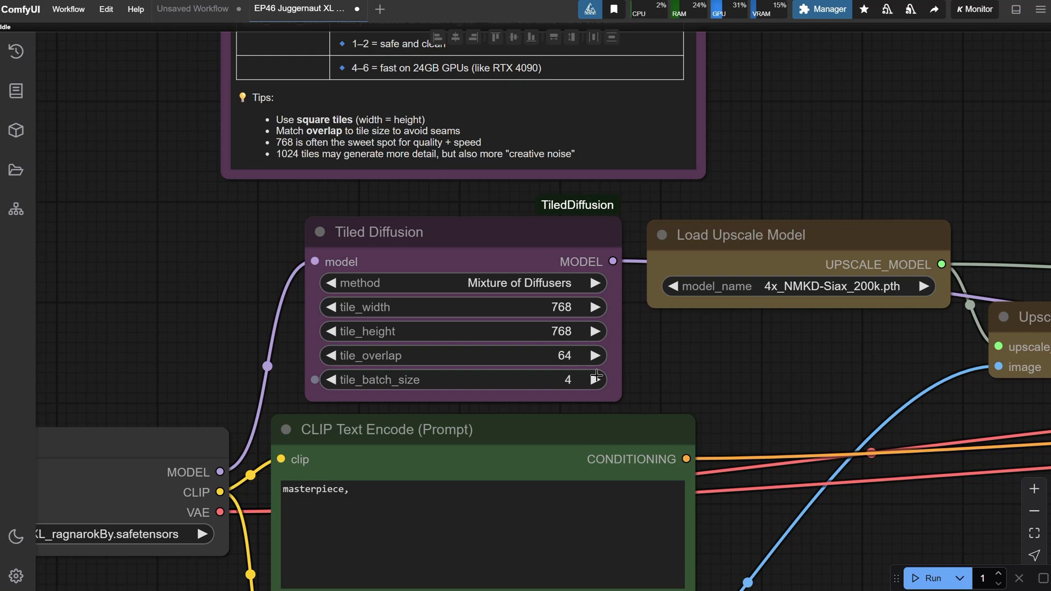
pyautogui.scroll(-5, 652, 345)
pyautogui.moveTo(737, 358); pyautogui.dragTo(649, 235)
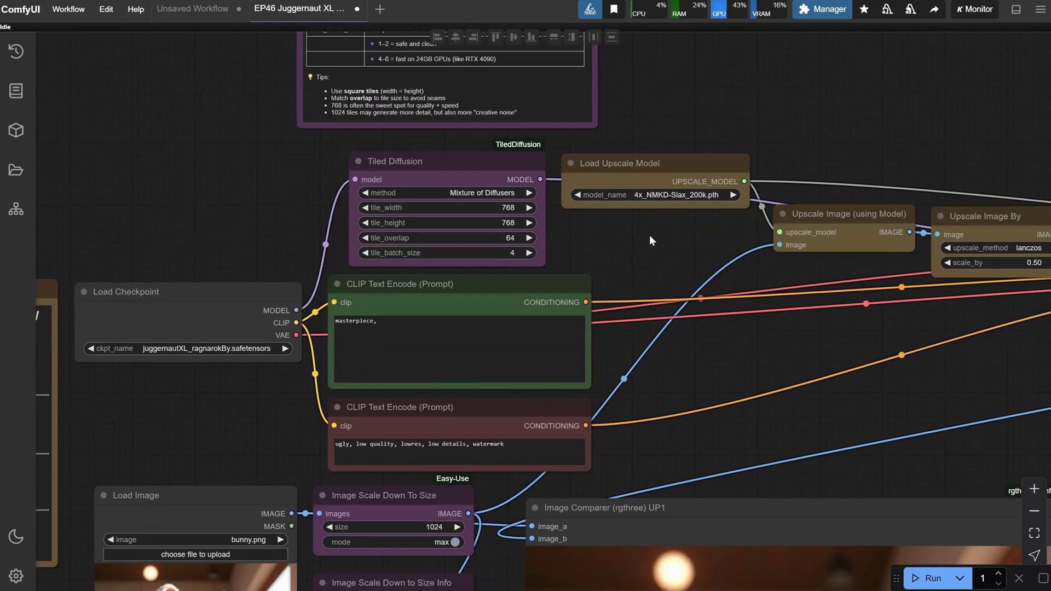
# Review the positive and negative prompt texts in the two CLIP Text Encode nodes
pyautogui.scroll(-2, 652, 237)
pyautogui.click(481, 321)
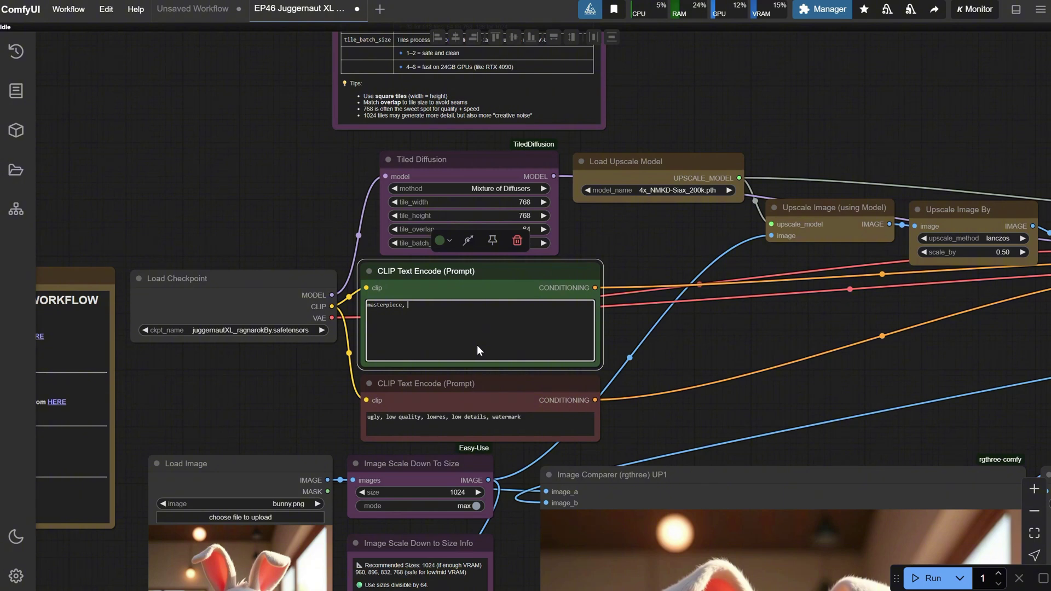
pyautogui.click(514, 429)
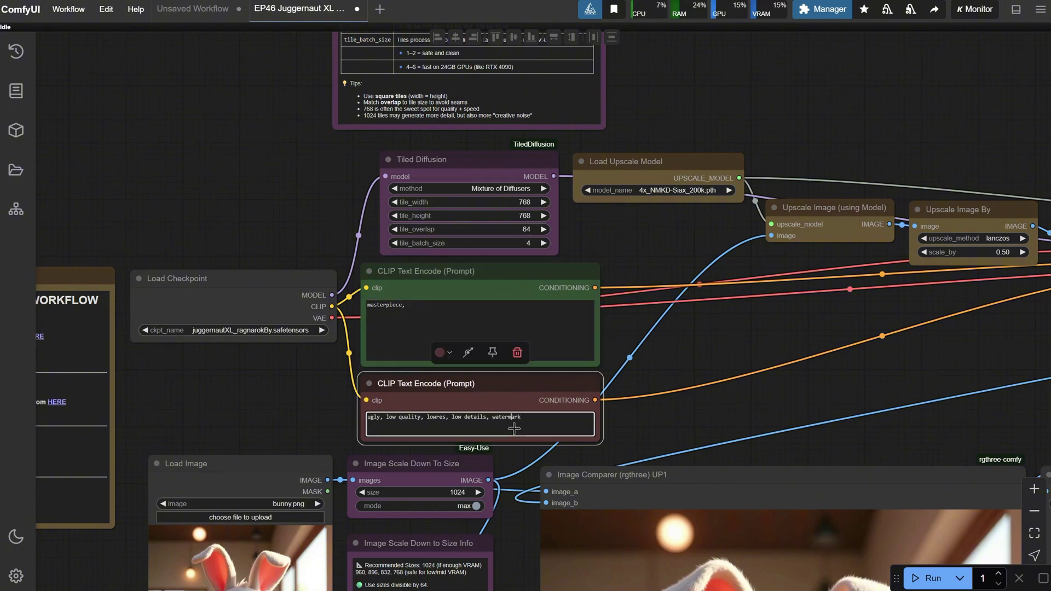
pyautogui.click(701, 349)
# Examine the KSampler settings, the Load Image node and the recommended sizes for scaling the image down
pyautogui.scroll(-3, 717, 326)
pyautogui.moveTo(718, 326); pyautogui.dragTo(399, 265)
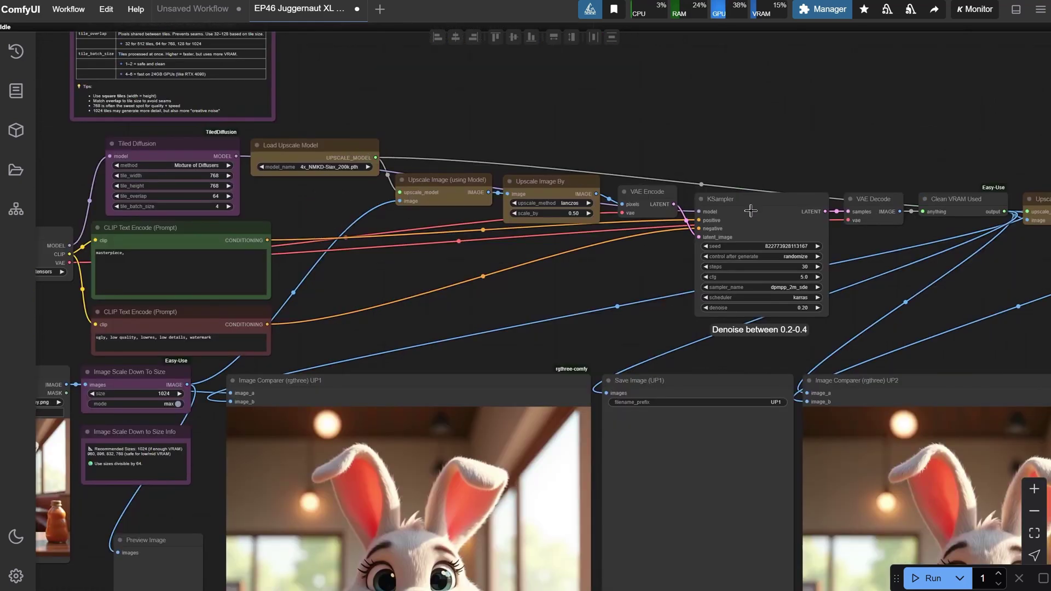
pyautogui.moveTo(750, 211); pyautogui.dragTo(749, 218)
pyautogui.moveTo(407, 325); pyautogui.dragTo(719, 222)
pyautogui.scroll(3, 208, 378)
pyautogui.scroll(8, 220, 342)
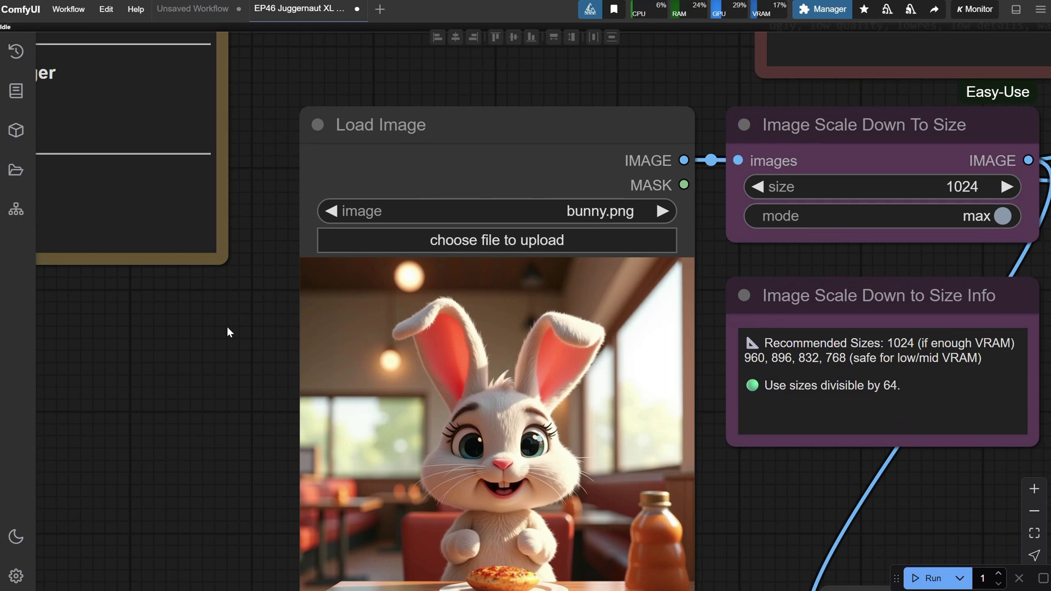
pyautogui.moveTo(227, 326); pyautogui.dragTo(205, 238)
pyautogui.scroll(-4, 484, 478)
pyautogui.moveTo(485, 478); pyautogui.dragTo(363, 502)
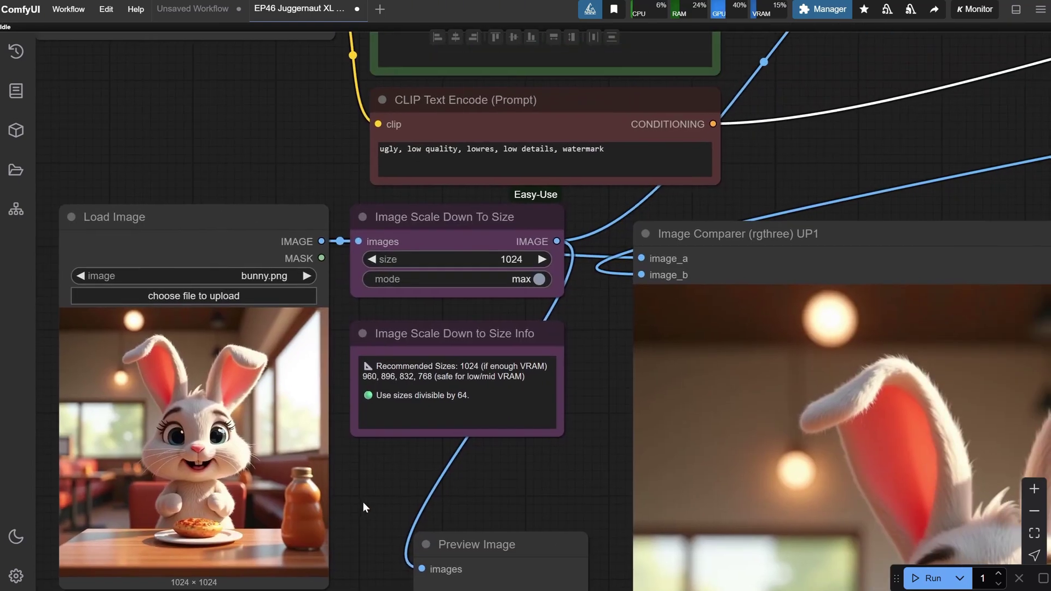
# Set the size in the Image Scale Down To Size node to 960 by entering 1024-64
pyautogui.moveTo(429, 218); pyautogui.dragTo(434, 219)
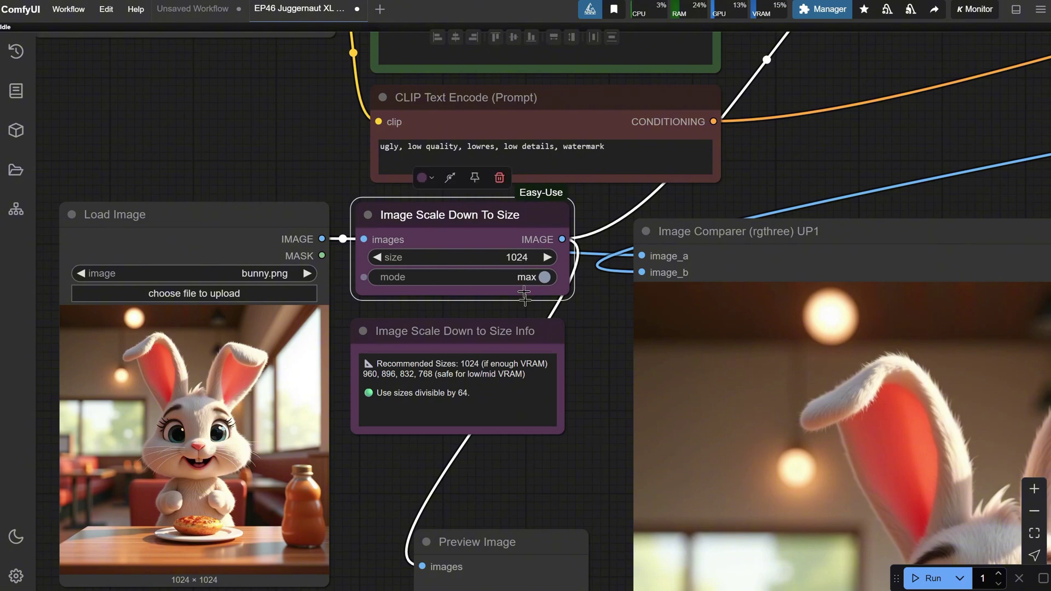
pyautogui.moveTo(580, 444); pyautogui.dragTo(598, 377)
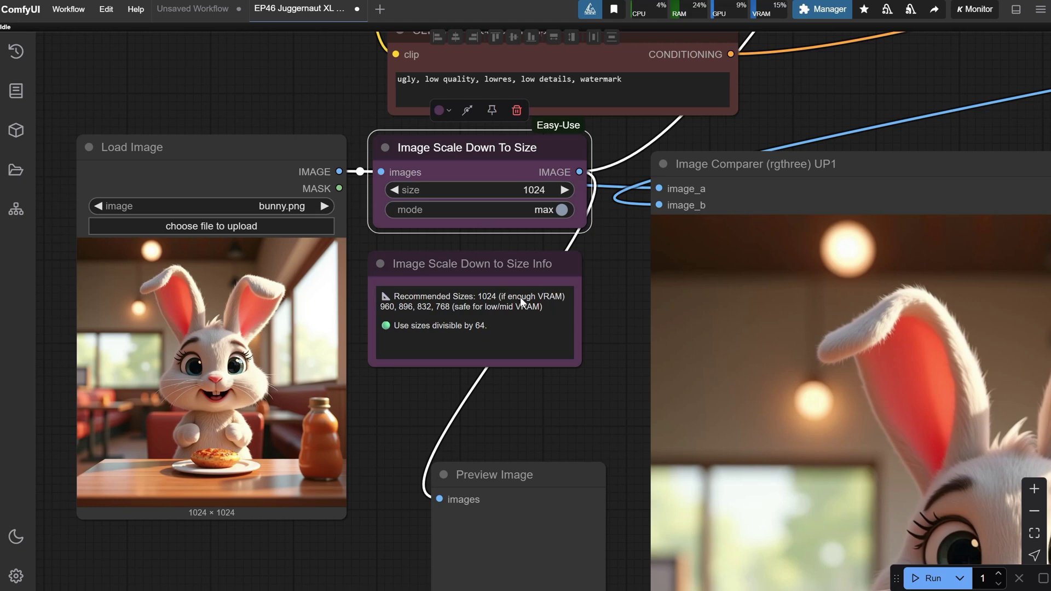
pyautogui.click(532, 189)
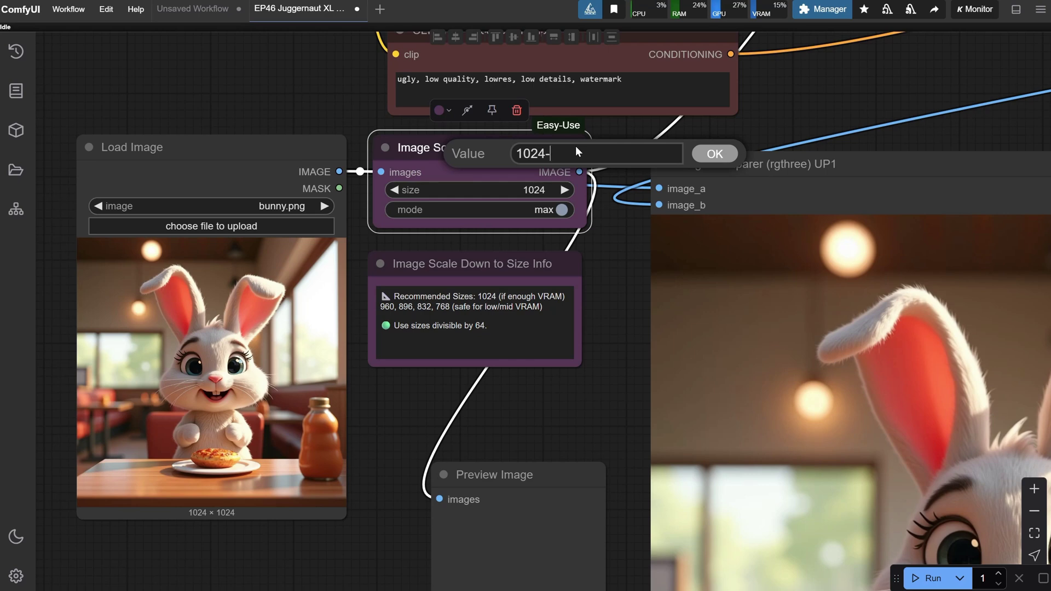
pyautogui.write('-64')
pyautogui.press('Return')
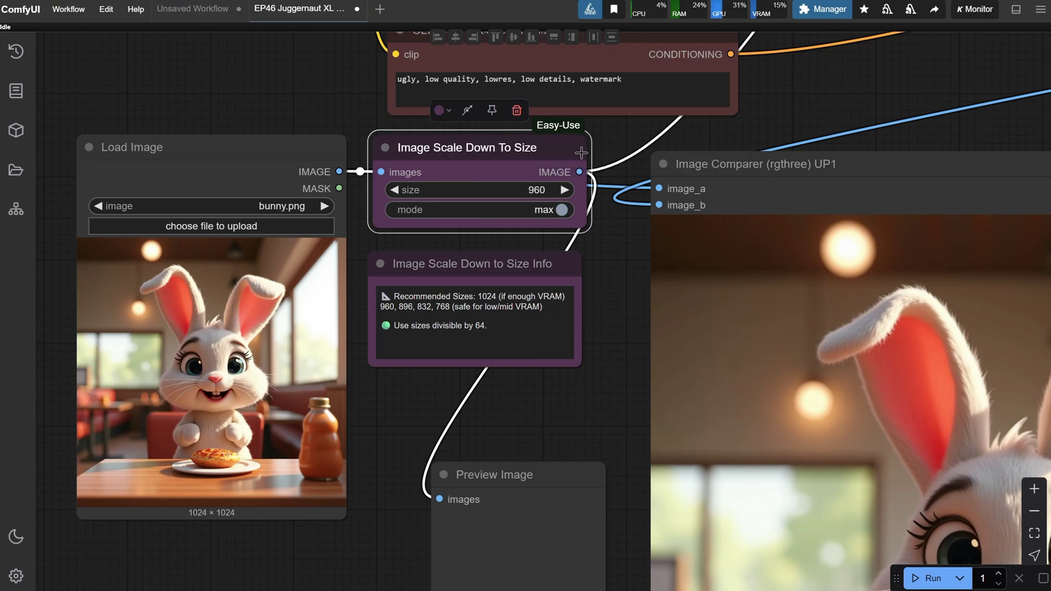
# Set the size in the Image Scale Down To Size node to 1216 by entering 960+64+64+64+64
pyautogui.click(542, 191)
pyautogui.click(623, 156)
pyautogui.write('+')
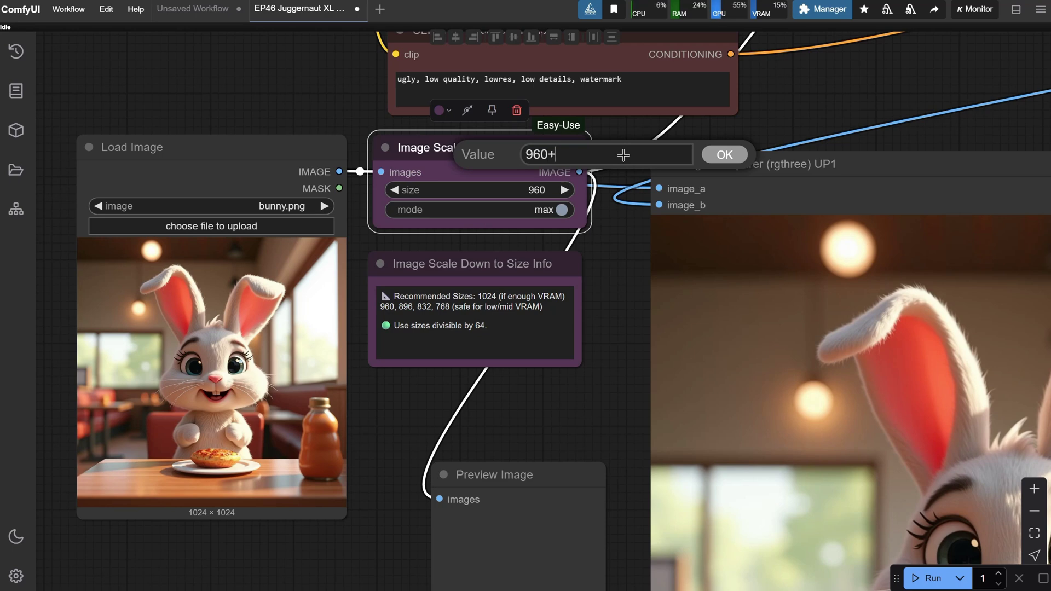
pyautogui.write('64+64+64+64')
pyautogui.press('Return')
# Set the size in the Image Scale Down To Size node to 1024
pyautogui.click(544, 189)
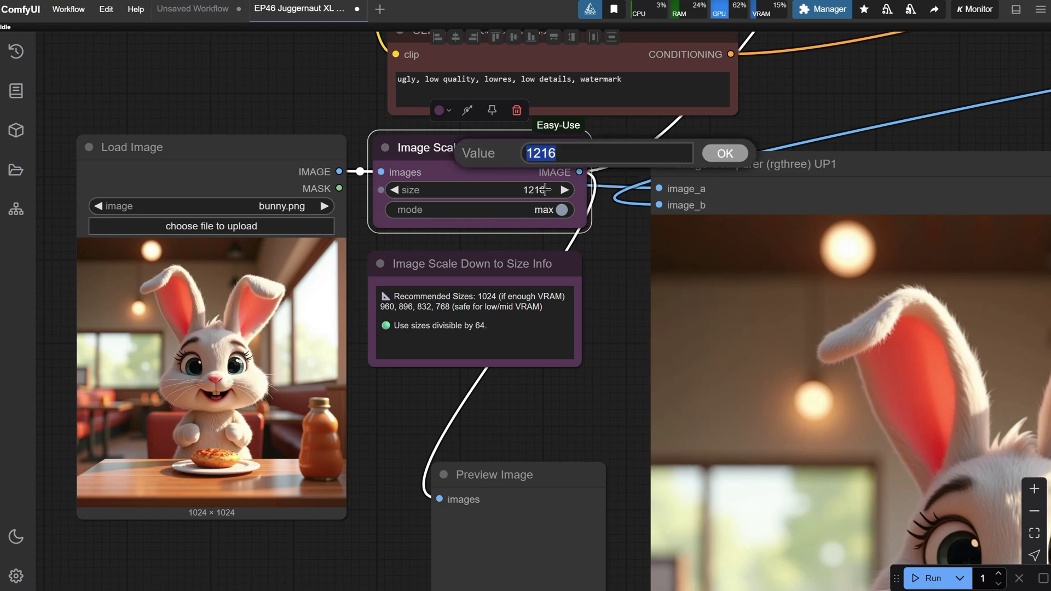
pyautogui.write('1024')
pyautogui.press('Return')
# Review the image path from Load Image through the scale-down node to Load Upscale Model, Upscale Image (using Model) and Upscale Image By
pyautogui.scroll(-2, 595, 262)
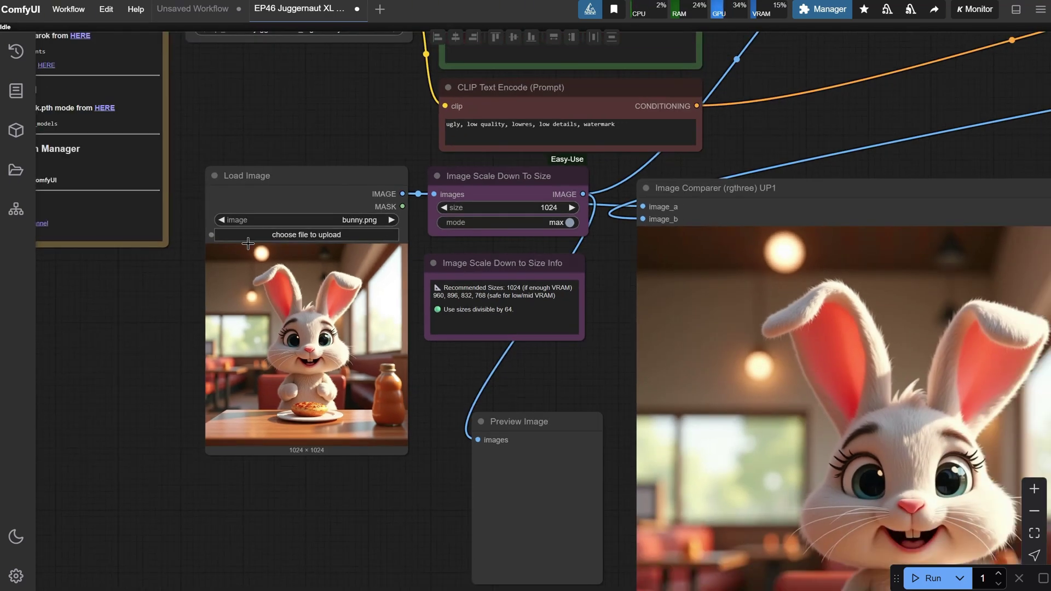
pyautogui.click(321, 180)
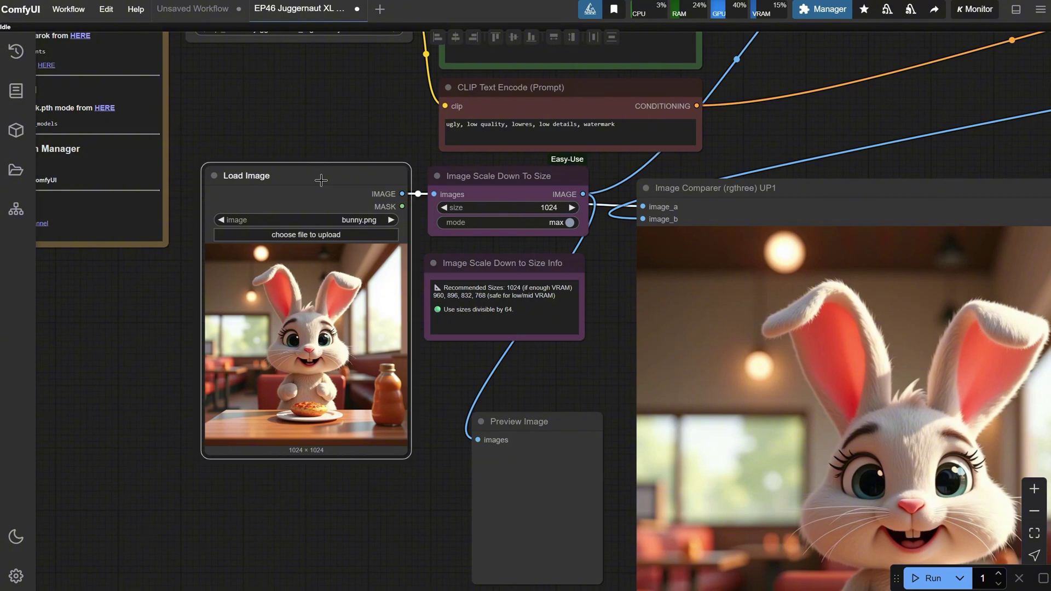
pyautogui.click(479, 182)
pyautogui.scroll(-3, 861, 104)
pyautogui.moveTo(861, 104); pyautogui.dragTo(619, 364)
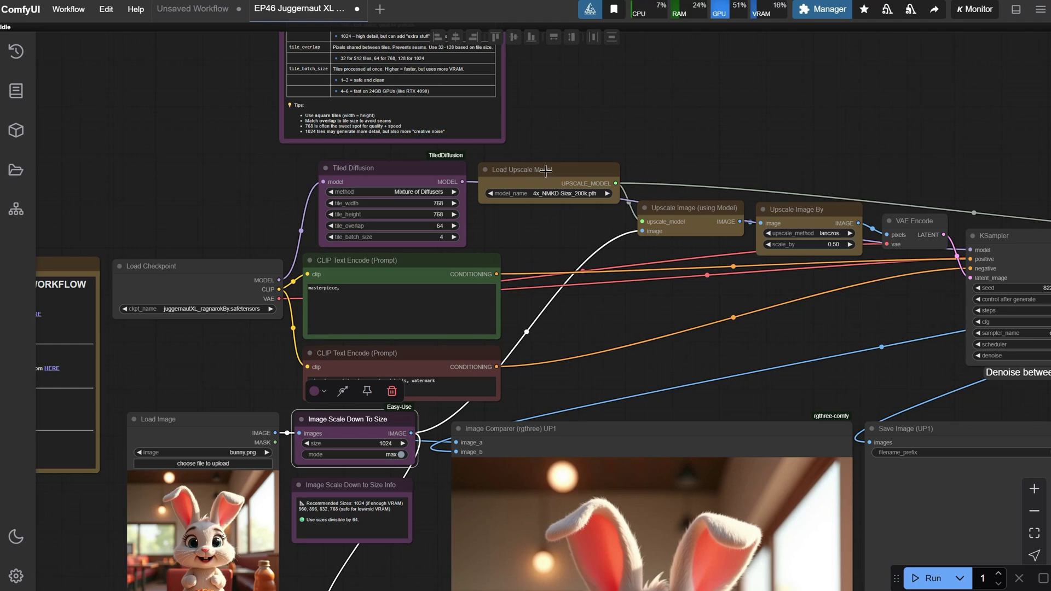
pyautogui.moveTo(599, 183); pyautogui.dragTo(596, 186)
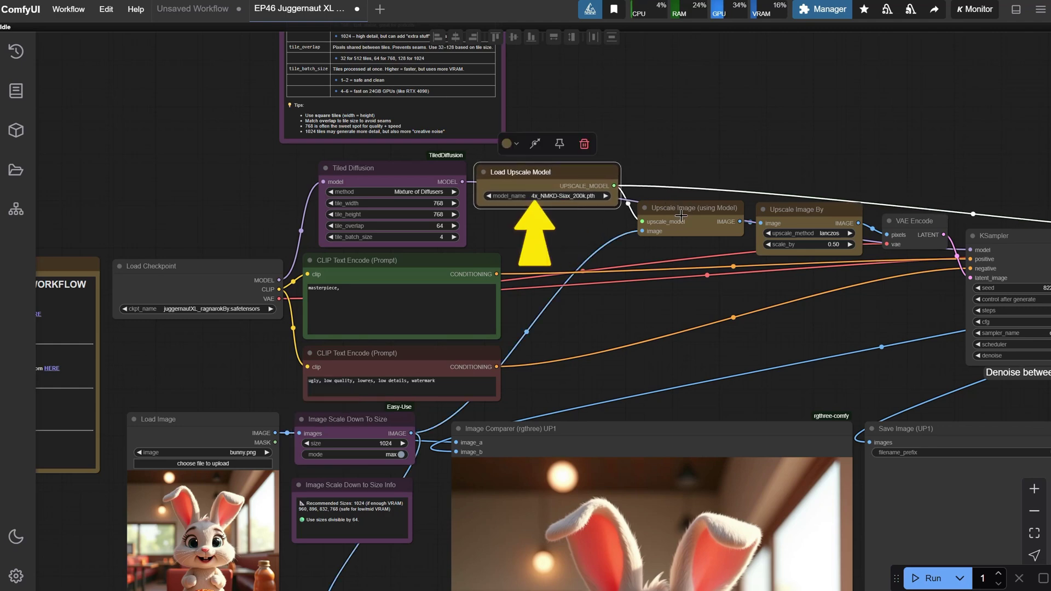
pyautogui.moveTo(687, 211); pyautogui.dragTo(687, 208)
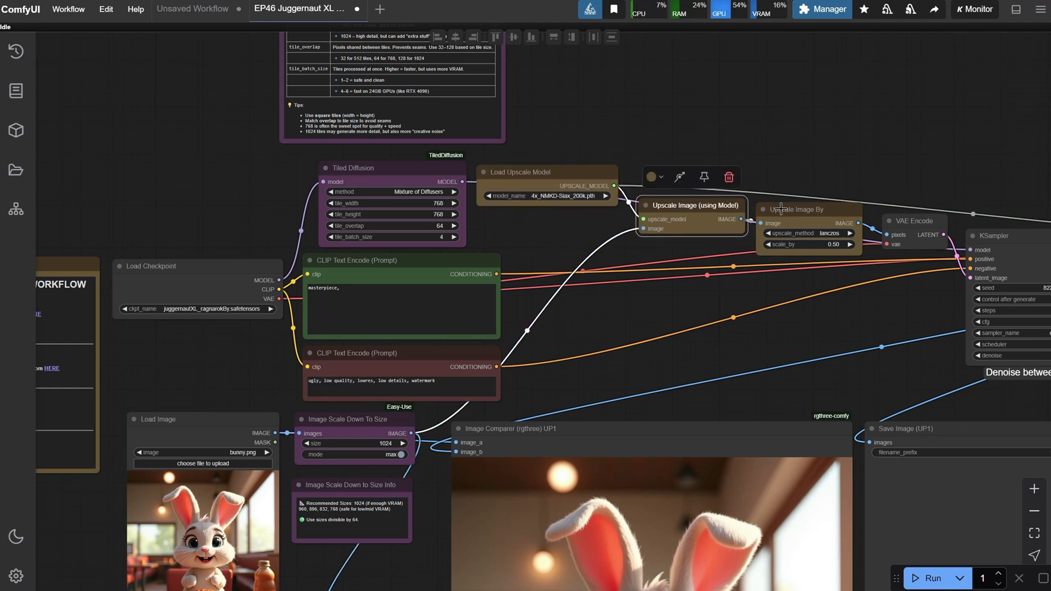
pyautogui.moveTo(795, 212); pyautogui.dragTo(794, 211)
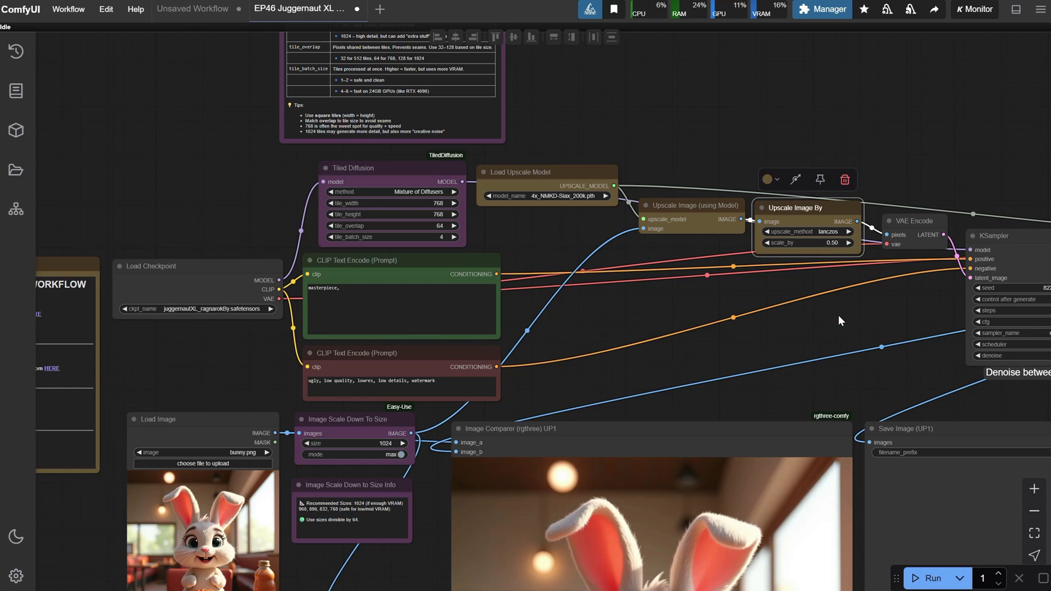
# Review how the VAE Encode node passes the upscaled image on to the KSampler
pyautogui.moveTo(841, 321); pyautogui.dragTo(661, 235)
pyautogui.scroll(-2, 676, 235)
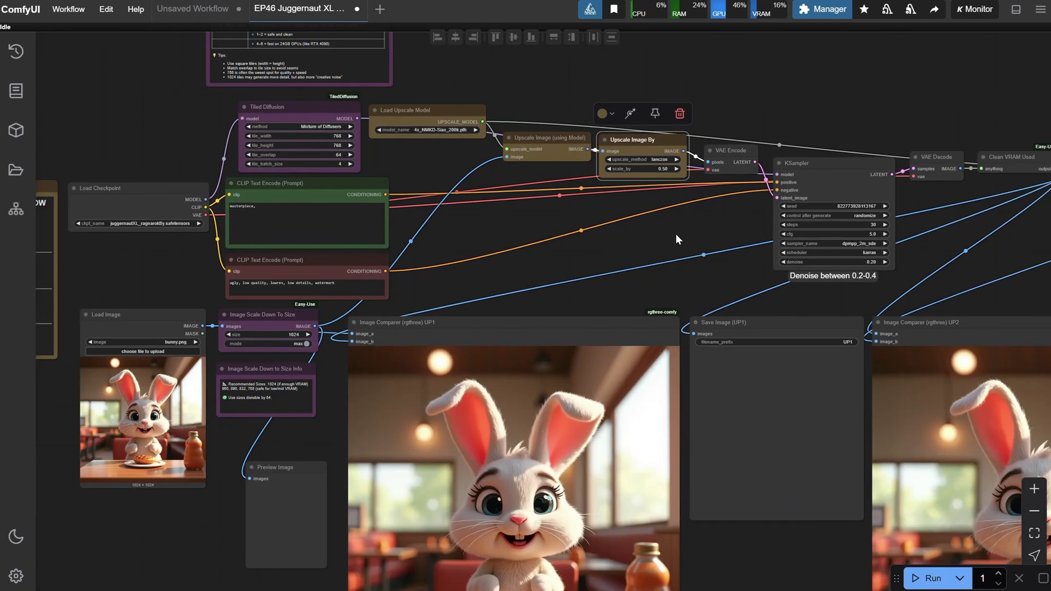
pyautogui.scroll(2, 619, 241)
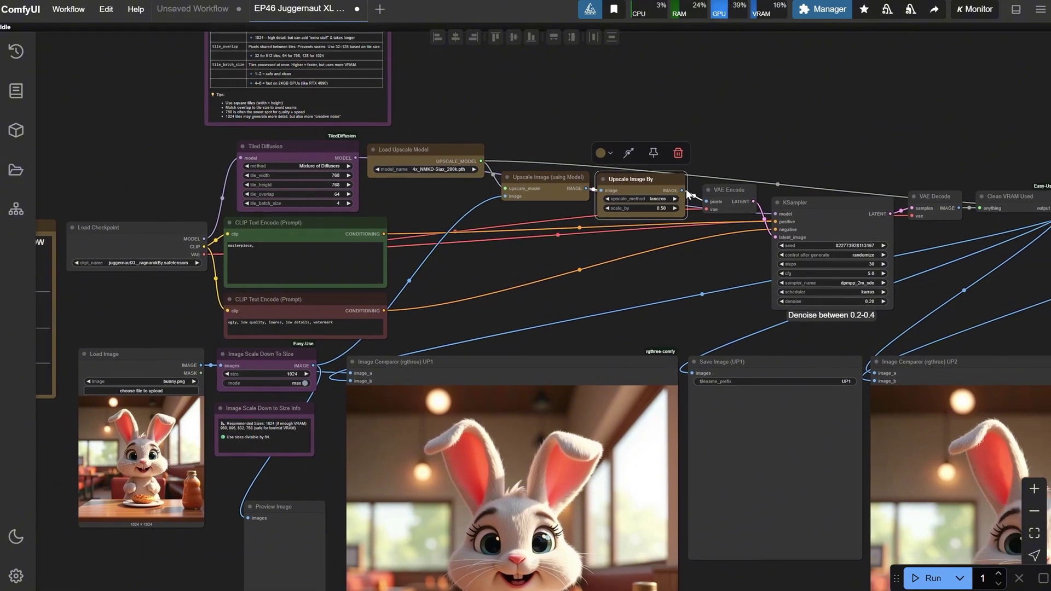
pyautogui.moveTo(725, 190); pyautogui.dragTo(726, 194)
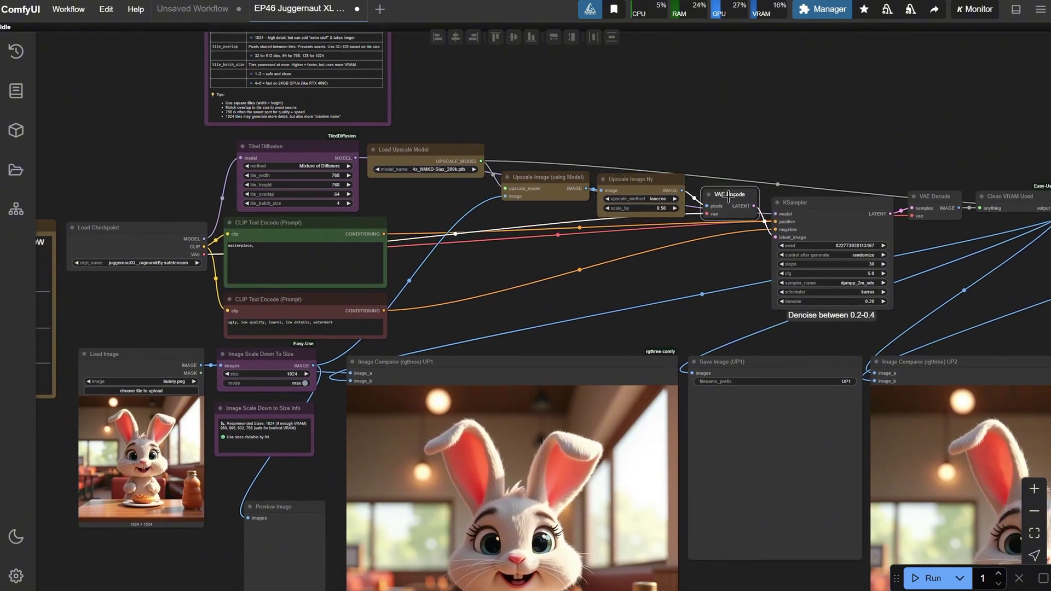
pyautogui.click(816, 213)
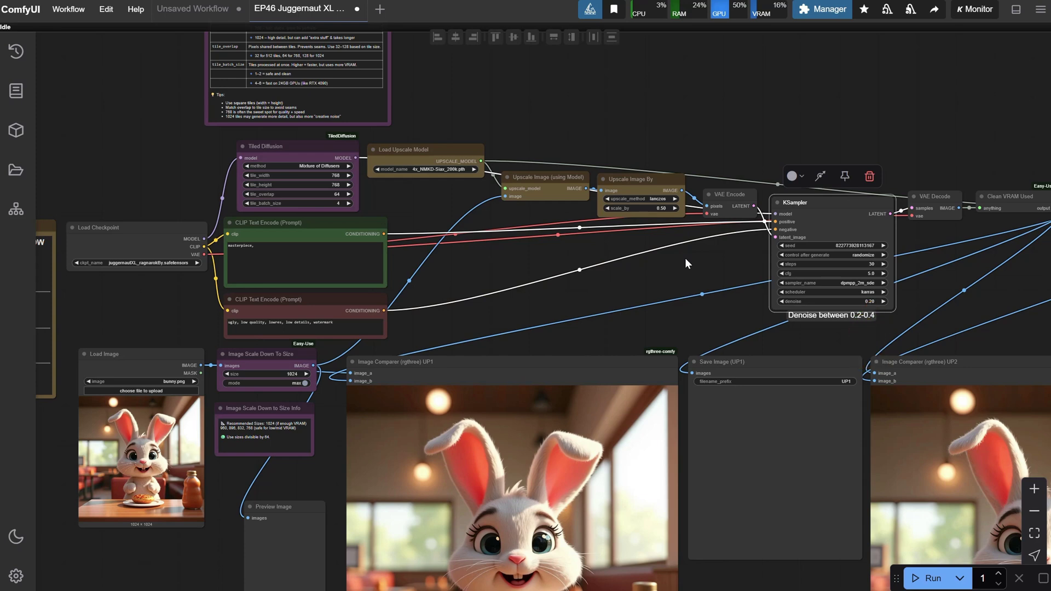
pyautogui.click(685, 263)
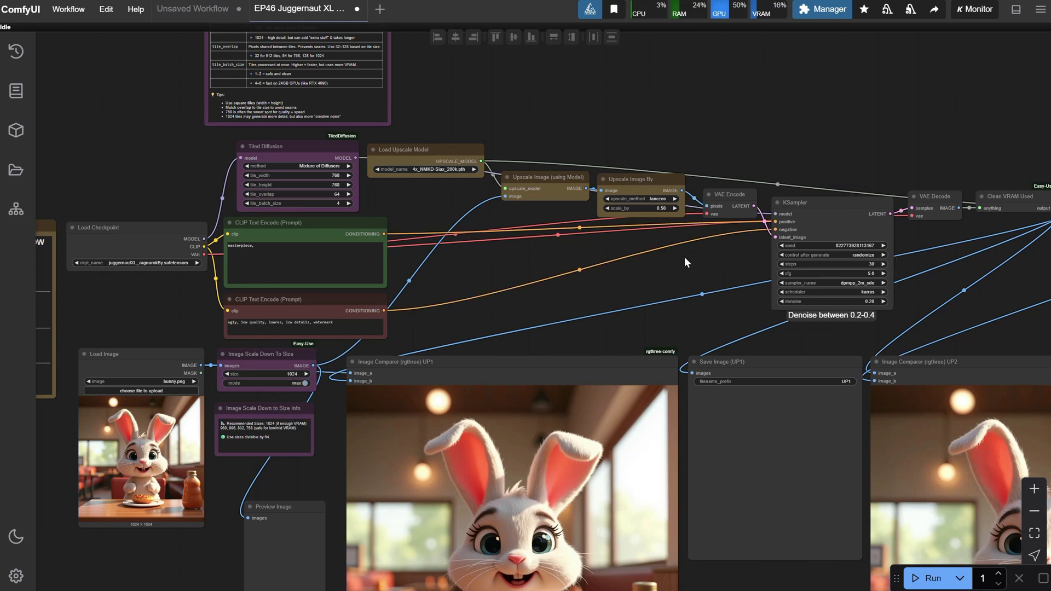
# Attach a Preview Image node to the Upscale Image By output, run the workflow and interrupt it once sampling starts
pyautogui.moveTo(681, 191); pyautogui.dragTo(743, 128)
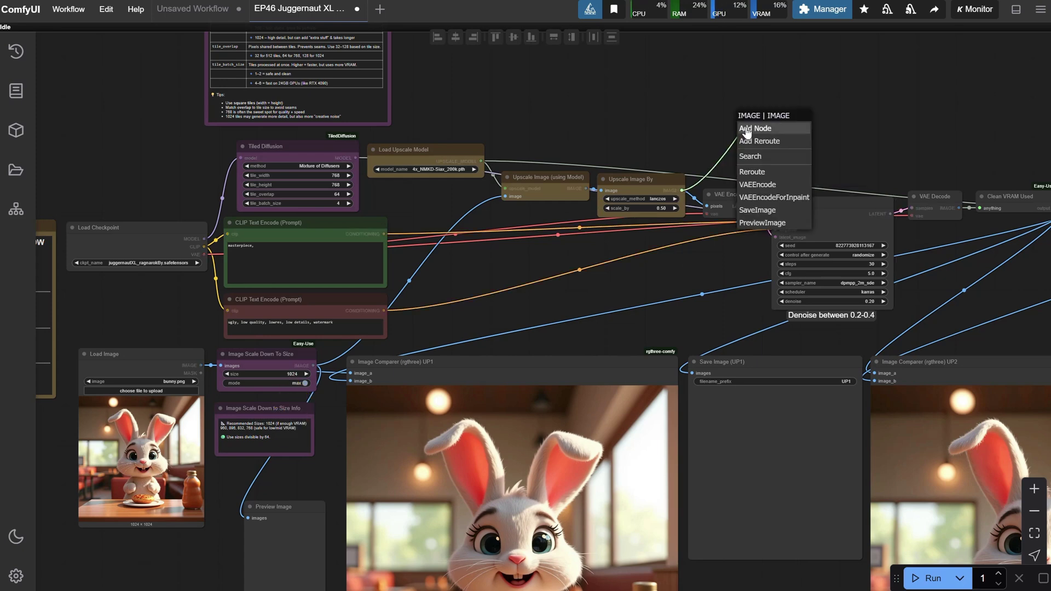
pyautogui.click(762, 223)
pyautogui.click(931, 578)
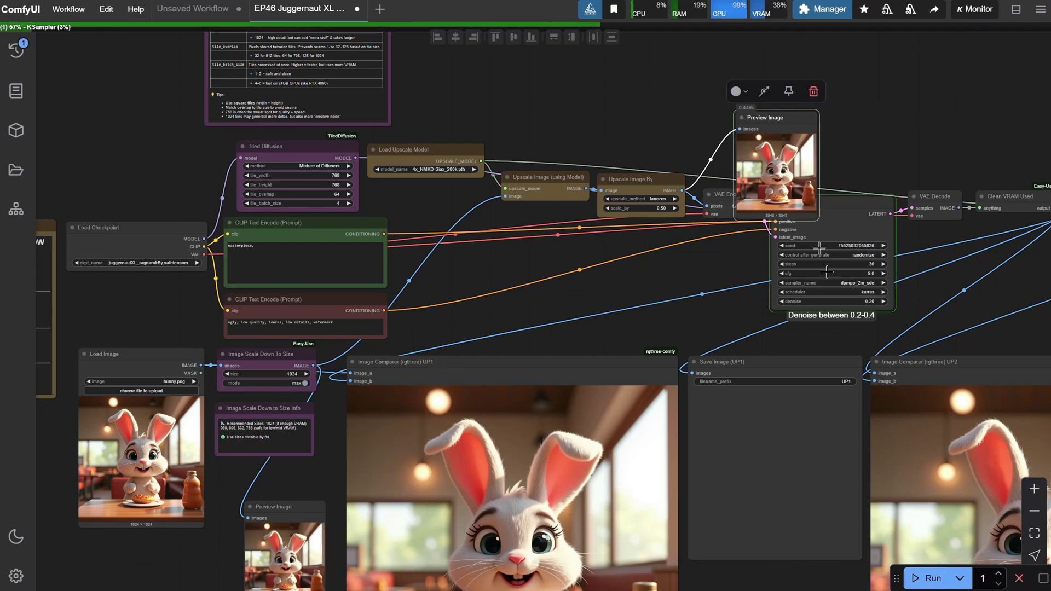
pyautogui.hotkey('ctrl', 'alt', 'Return')
# Set scale_by in the Upscale Image By node to 1, run the workflow and interrupt it after the preview updates
pyautogui.scroll(6, 778, 158)
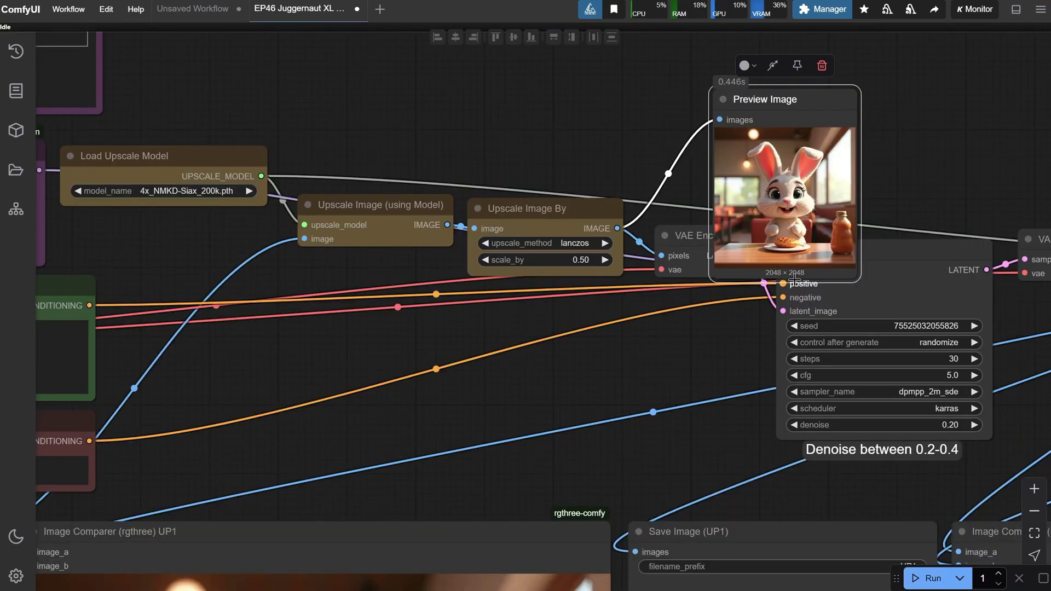
pyautogui.click(586, 260)
pyautogui.write('1')
pyautogui.press('Return')
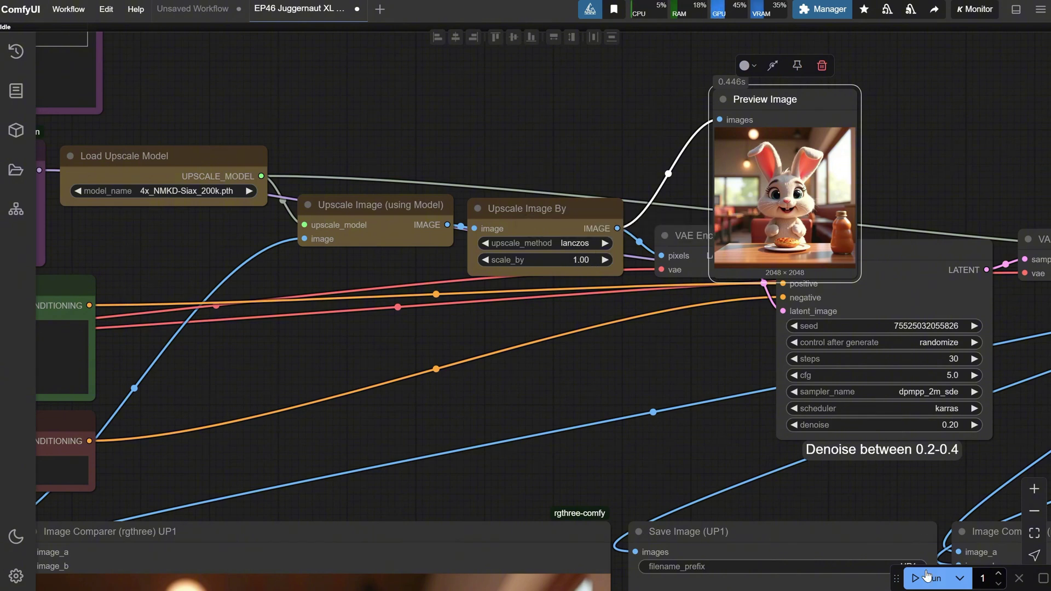
pyautogui.click(926, 576)
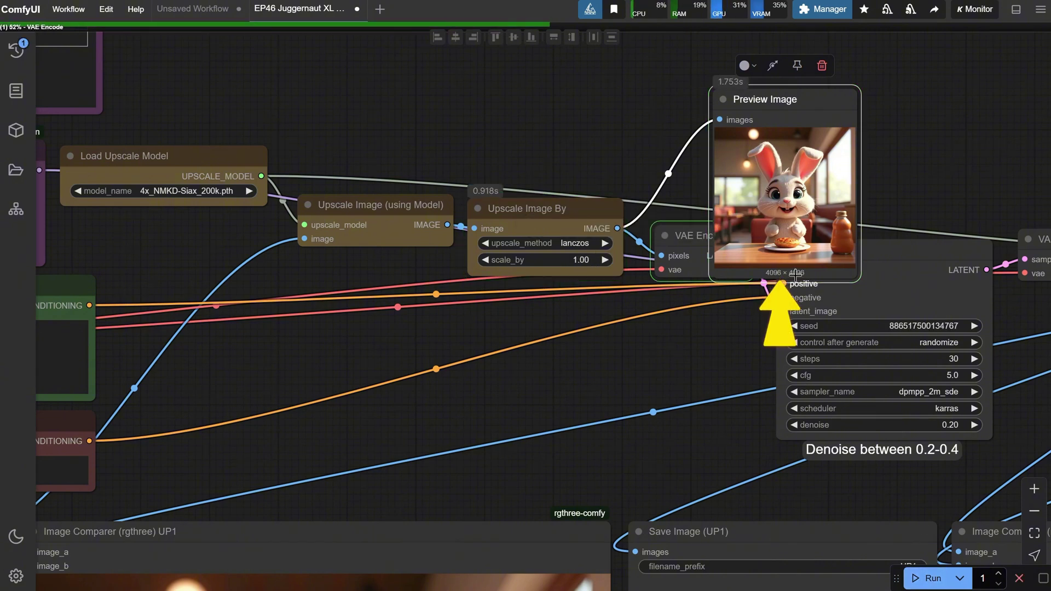
pyautogui.click(1018, 579)
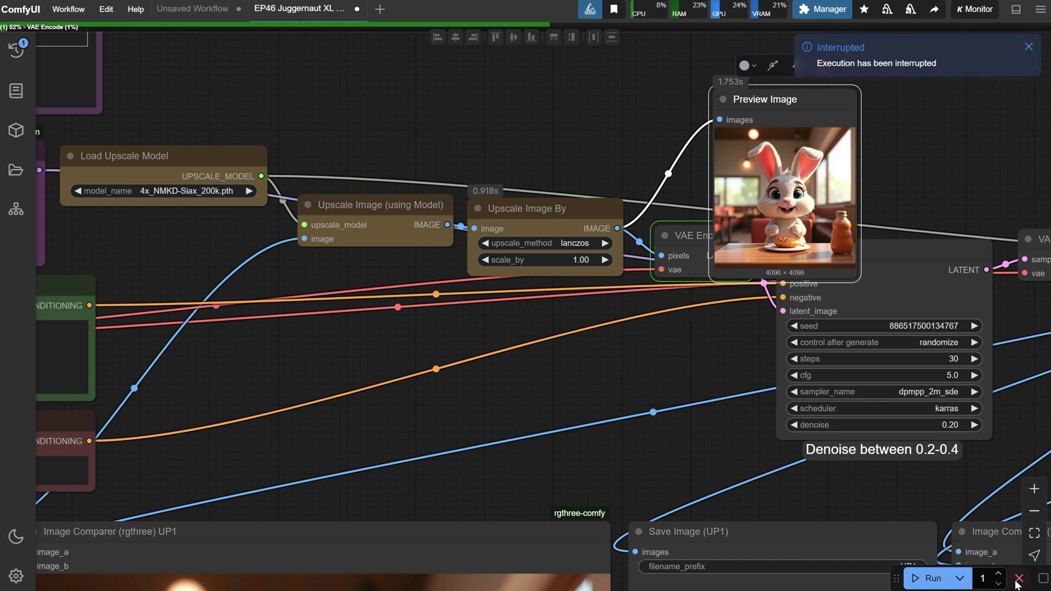
# Set scale_by in the Upscale Image By node back to 0.5
pyautogui.click(595, 255)
pyautogui.write('0.5')
pyautogui.press('Return')
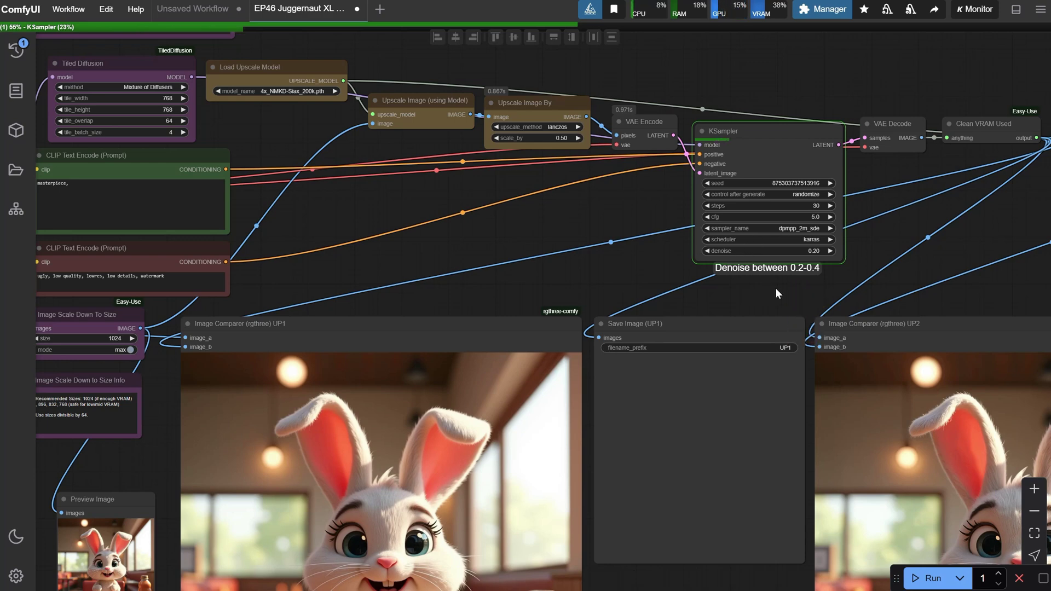
# Examine the KSampler's denoise setting and the recommended denoise range in the label below it
pyautogui.scroll(3, 716, 290)
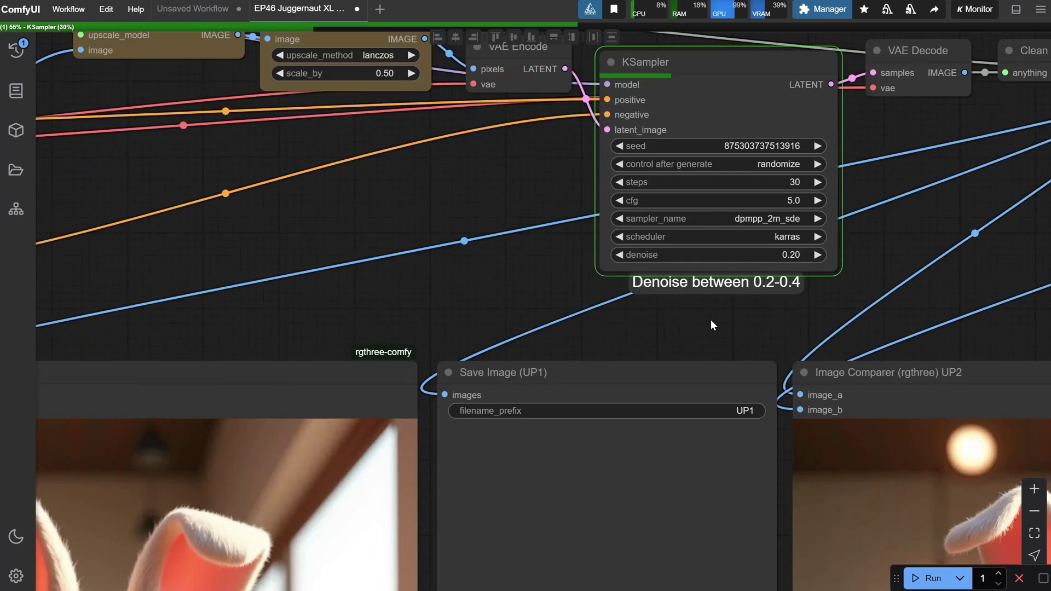
pyautogui.click(716, 290)
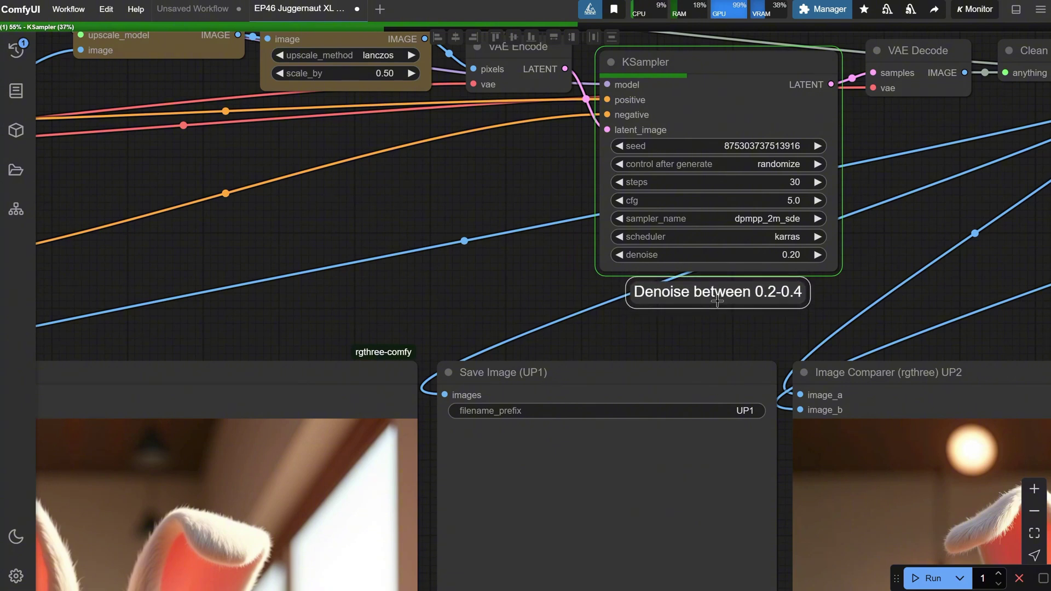
pyautogui.click(825, 285)
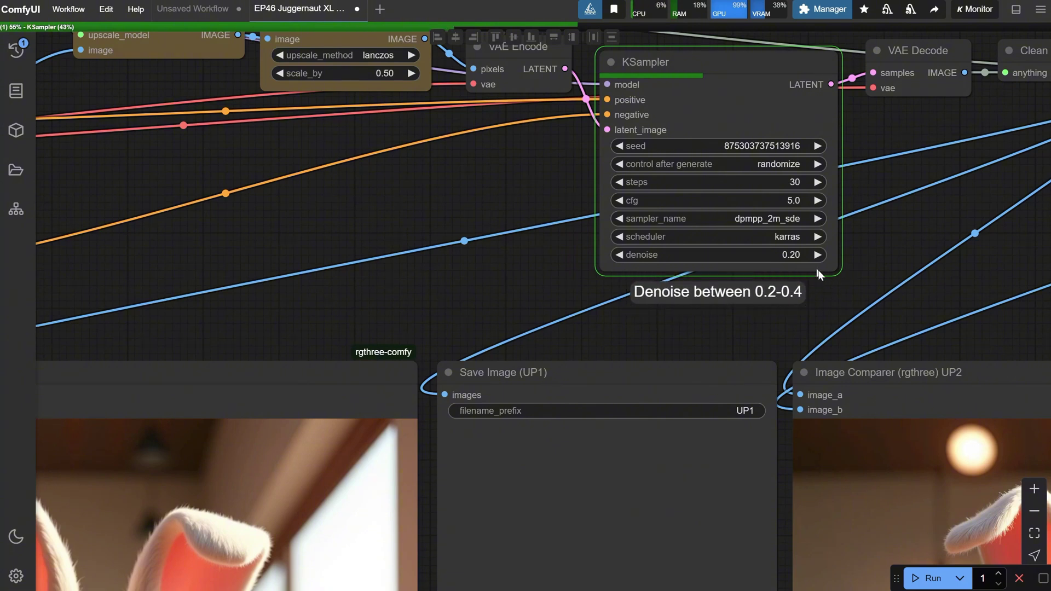
pyautogui.scroll(-2, 721, 335)
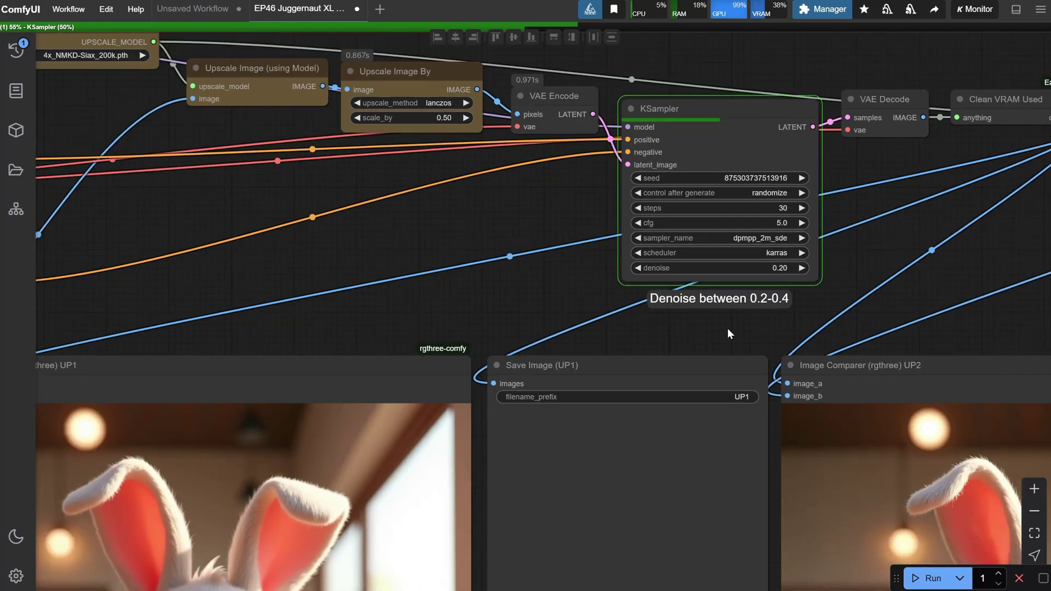
pyautogui.scroll(-1, 884, 276)
# Review the VAE Decode, Clean VRAM Used and second upscale nodes, along with the UP1 and UP2 save and comparer nodes
pyautogui.moveTo(897, 117); pyautogui.dragTo(553, 122)
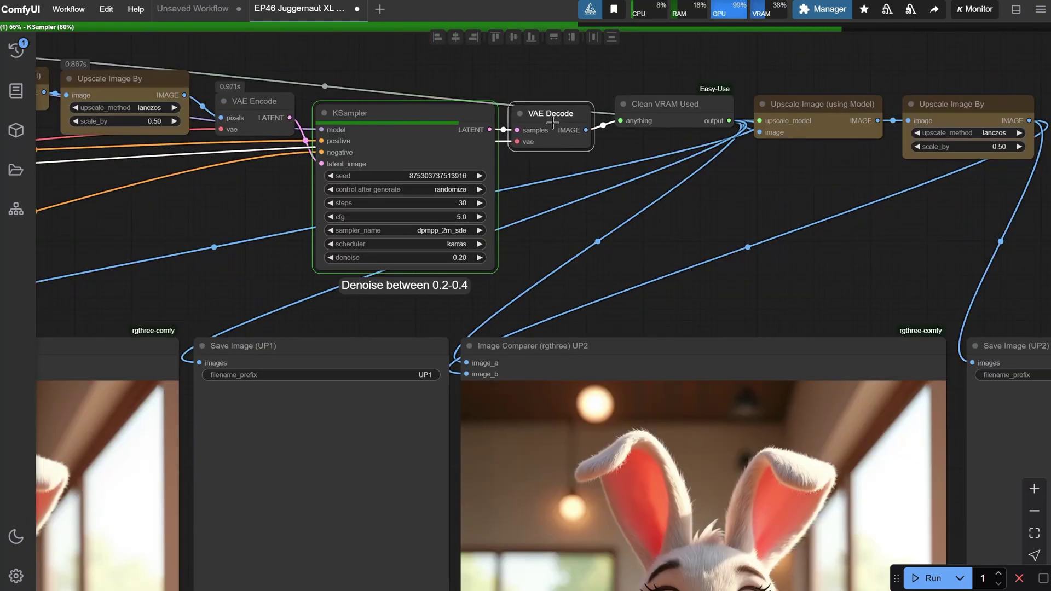
pyautogui.moveTo(663, 112); pyautogui.dragTo(658, 121)
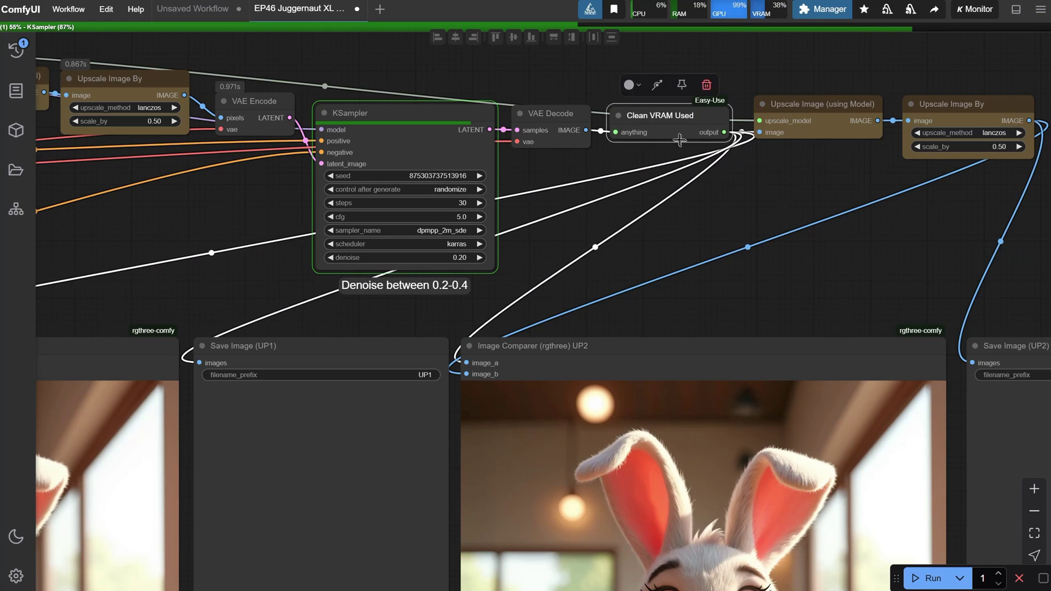
pyautogui.moveTo(710, 210); pyautogui.dragTo(920, 153)
pyautogui.scroll(-3, 934, 155)
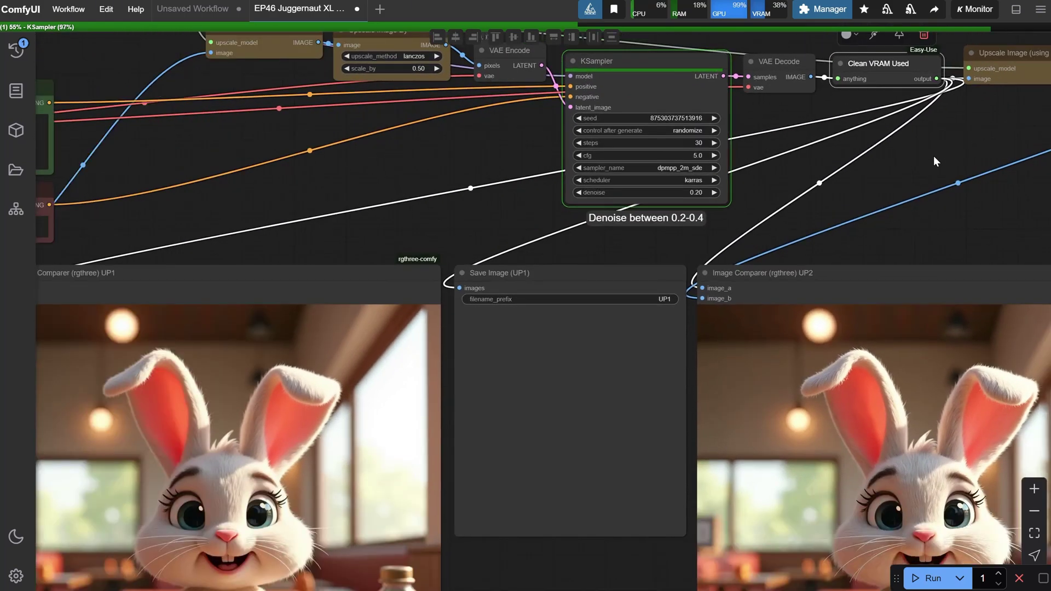
pyautogui.scroll(-2, 924, 164)
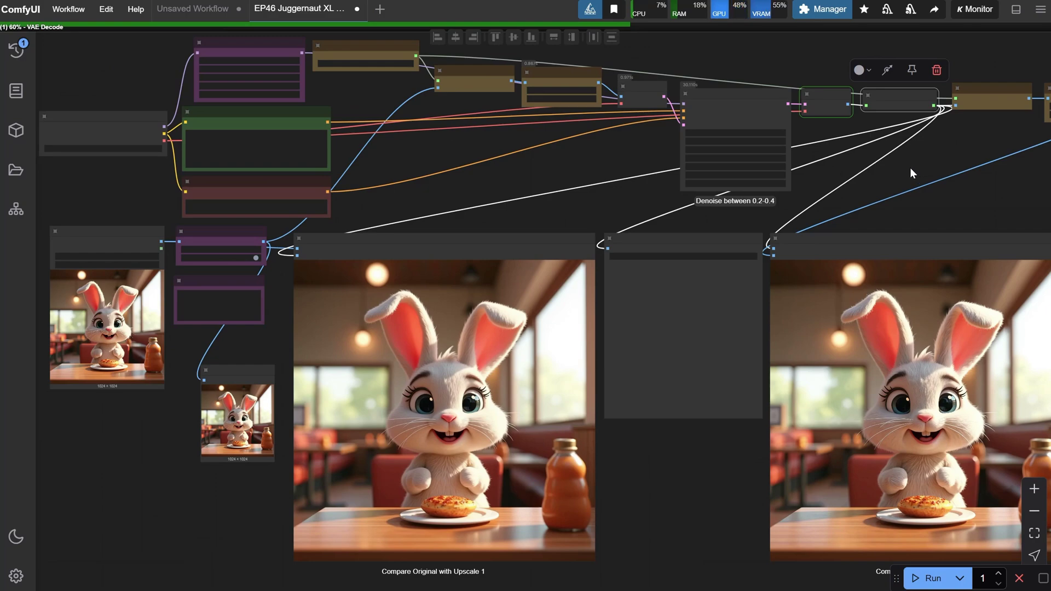
pyautogui.scroll(2, 904, 158)
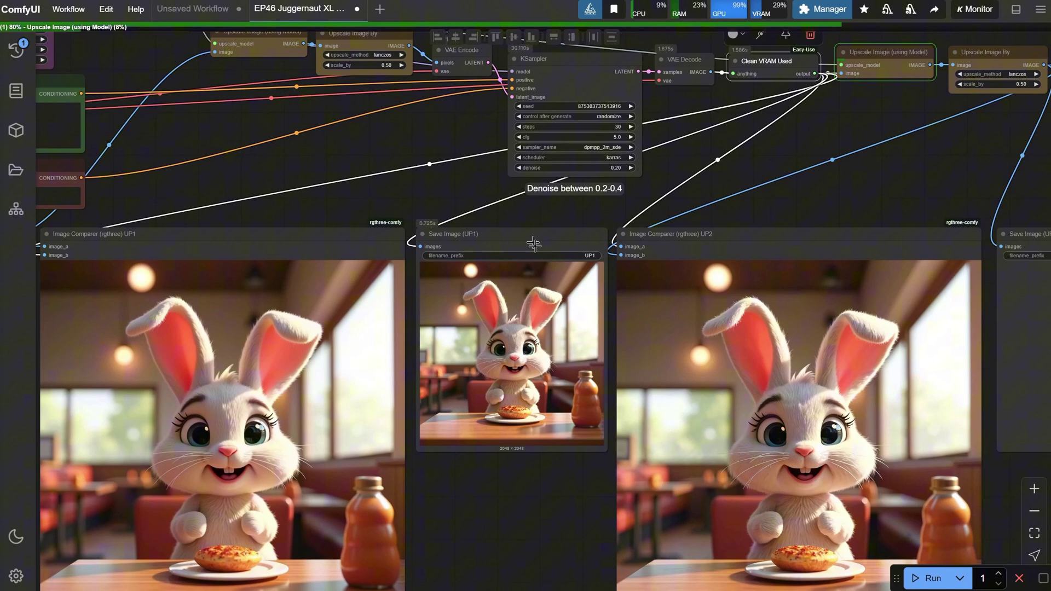
pyautogui.moveTo(849, 153); pyautogui.dragTo(675, 179)
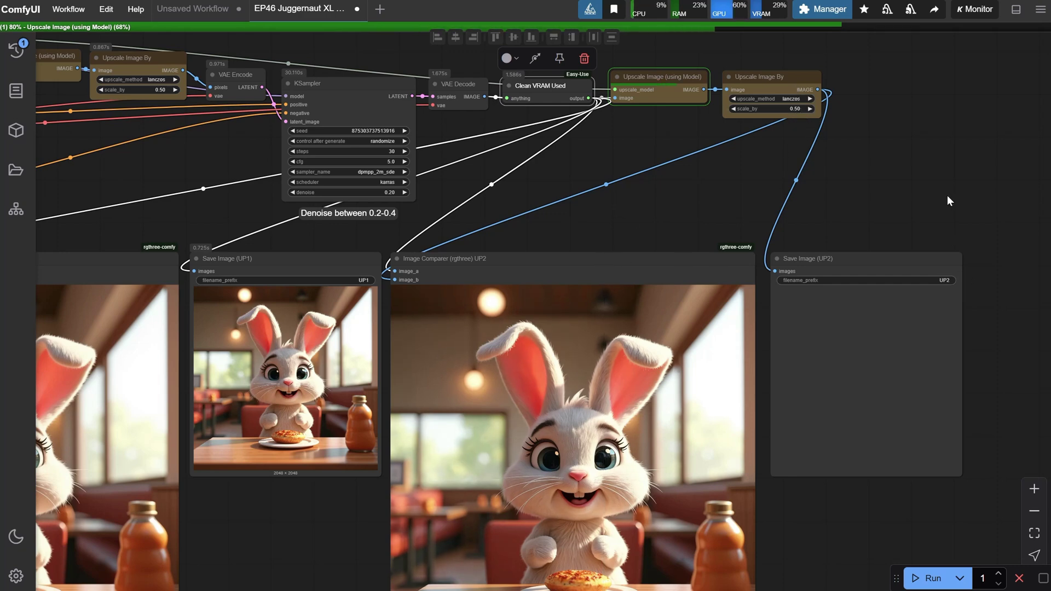
pyautogui.moveTo(892, 185); pyautogui.dragTo(917, 87)
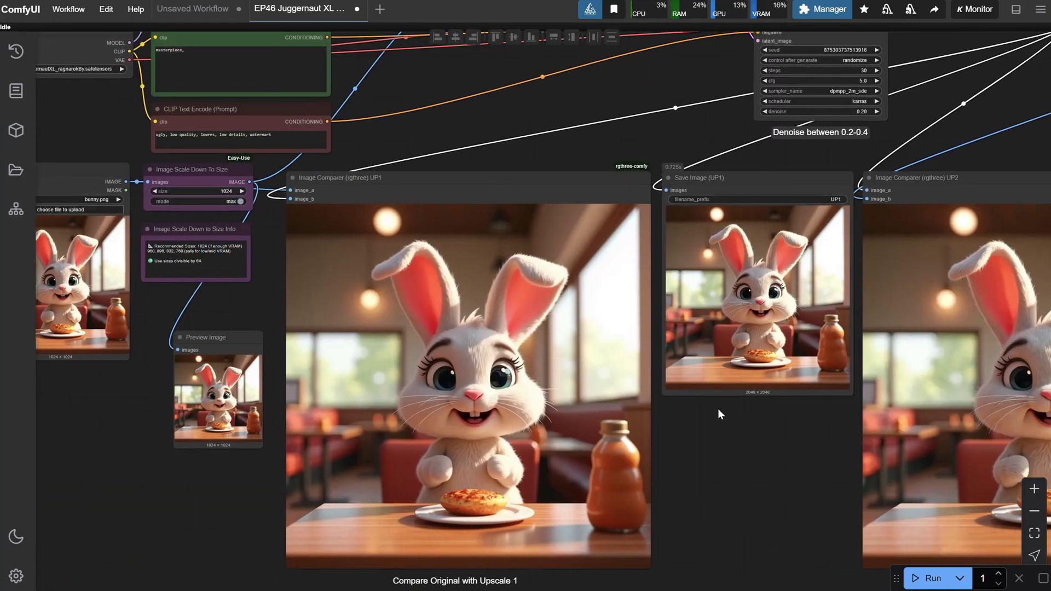
# Inspect the first upscale result and compare it with the original in the Image Comparer UP1 node
pyautogui.scroll(8, 750, 275)
pyautogui.scroll(5, 750, 276)
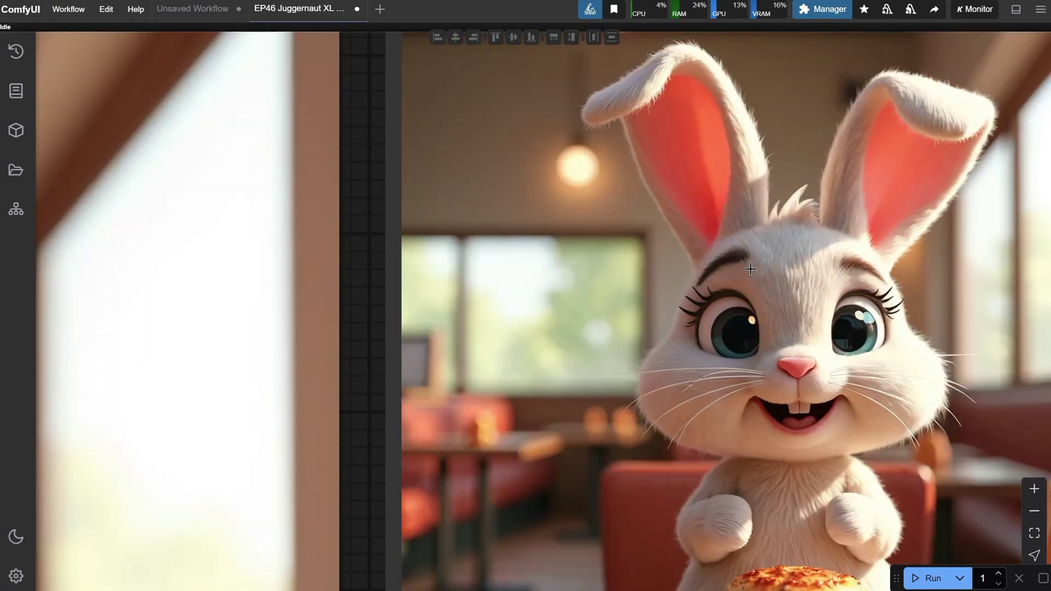
pyautogui.scroll(-8, 752, 269)
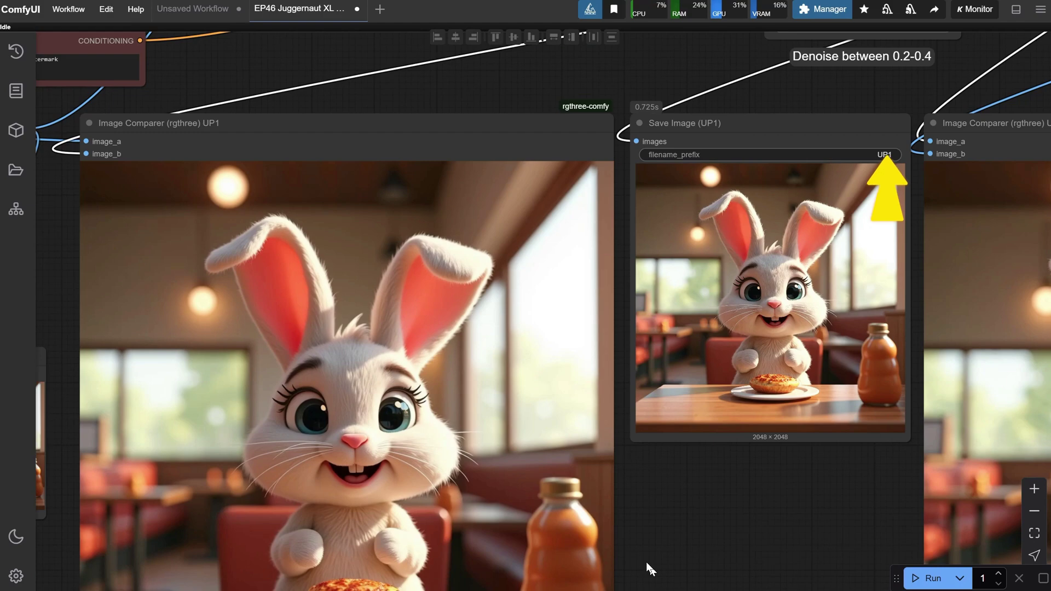
pyautogui.moveTo(695, 514); pyautogui.dragTo(848, 522)
pyautogui.scroll(6, 212, 379)
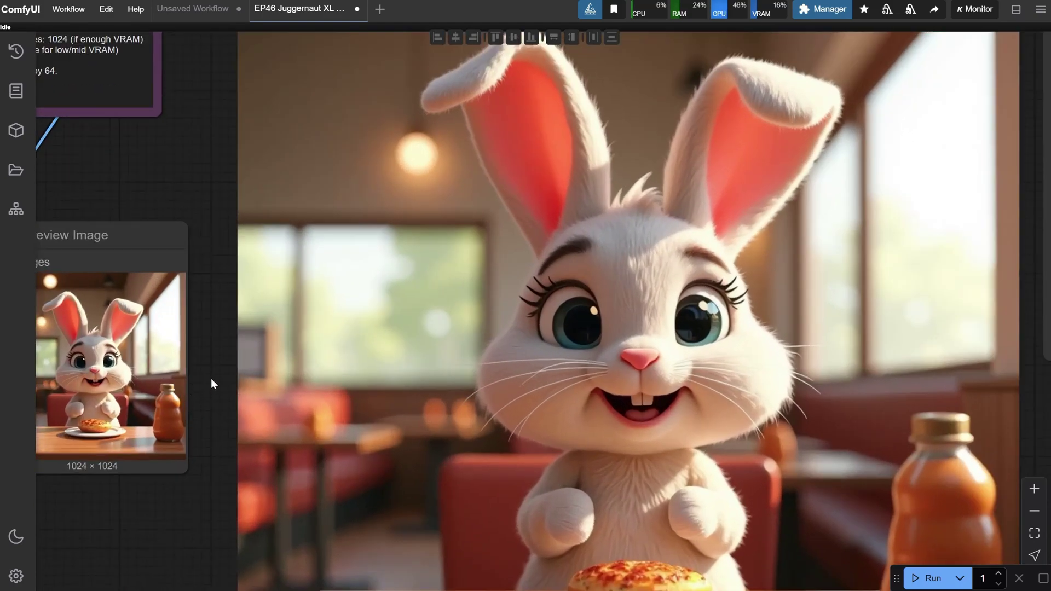
pyautogui.moveTo(207, 135); pyautogui.dragTo(80, 165)
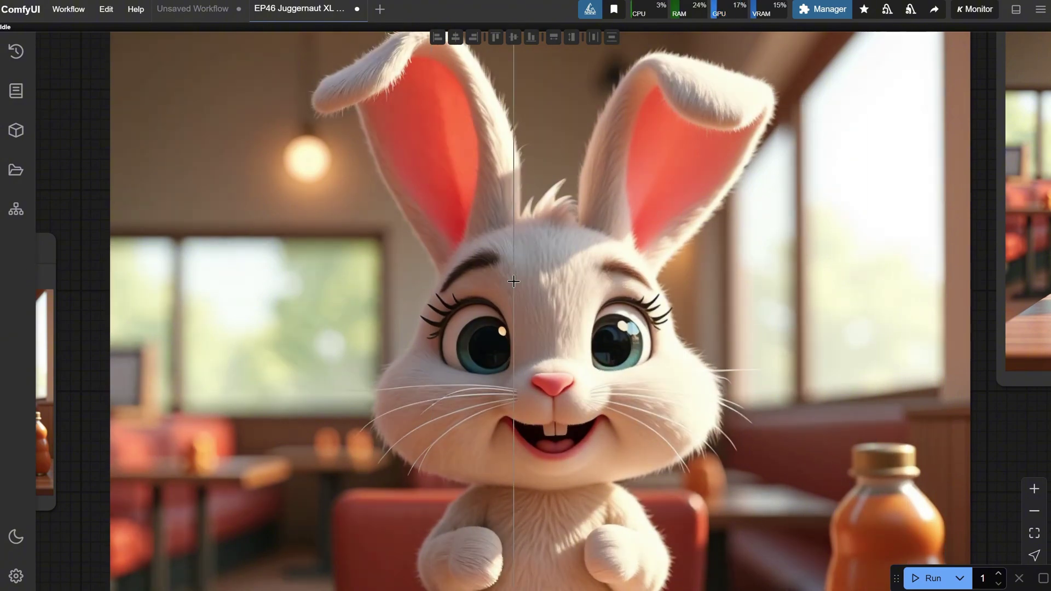
# Compare the first and second upscale results in the Image Comparer UP2 node, examining the window and background details
pyautogui.scroll(-6, 495, 283)
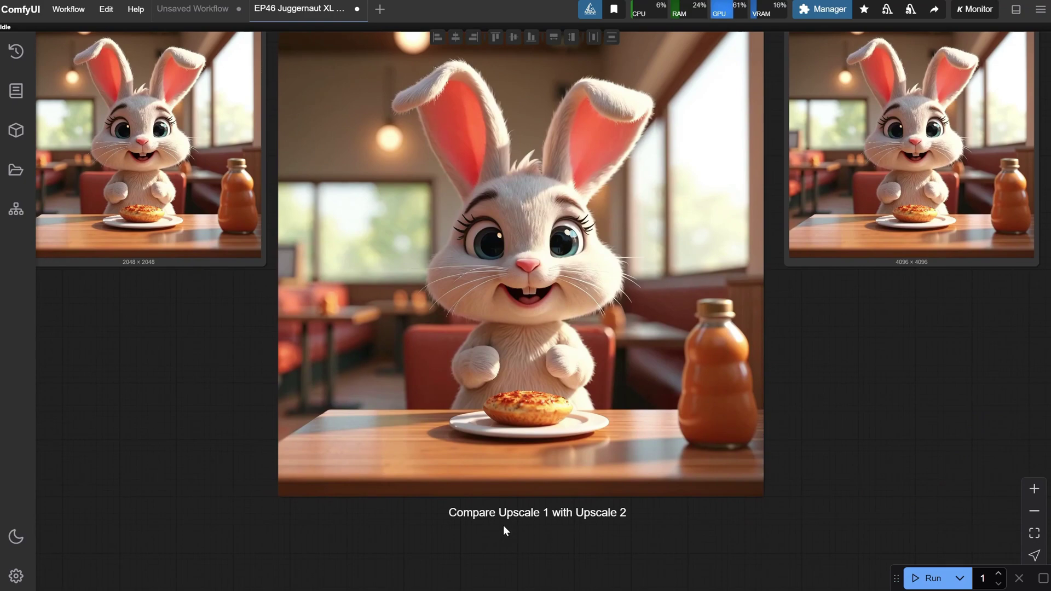
pyautogui.scroll(3, 843, 416)
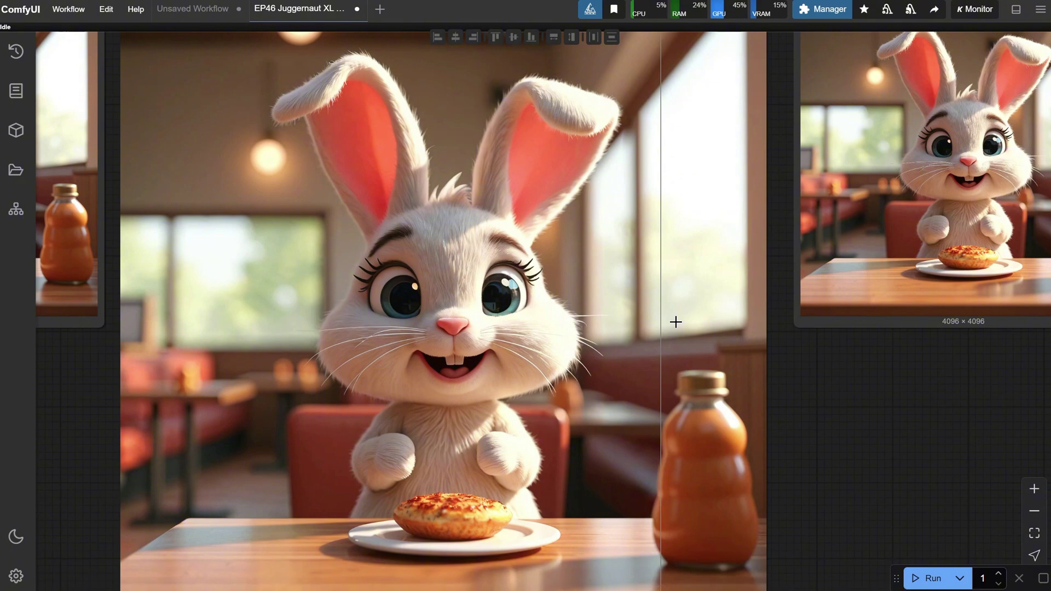
pyautogui.scroll(10, 158, 326)
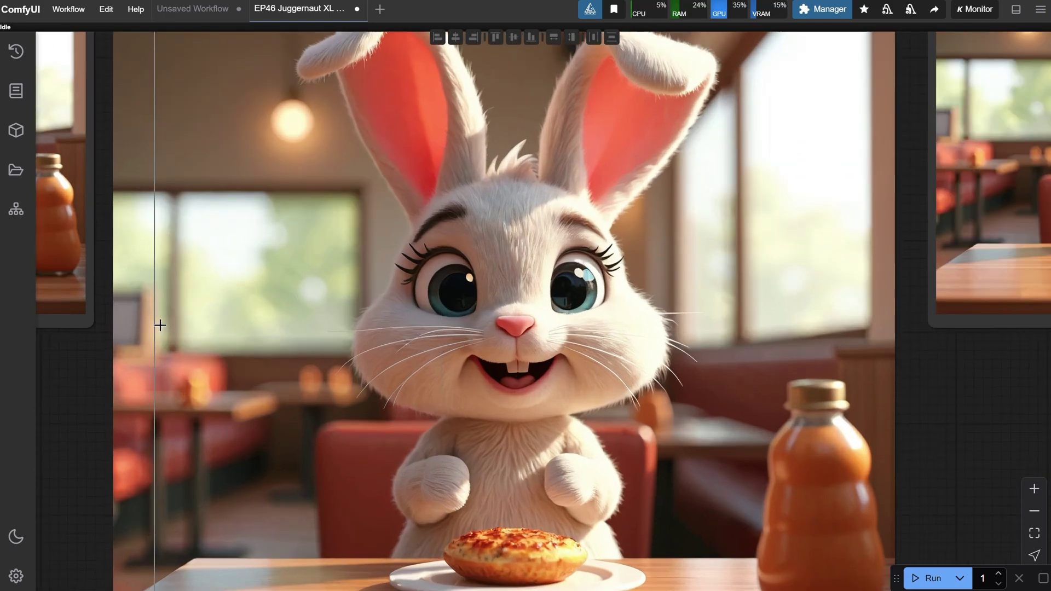
pyautogui.scroll(-2, 958, 257)
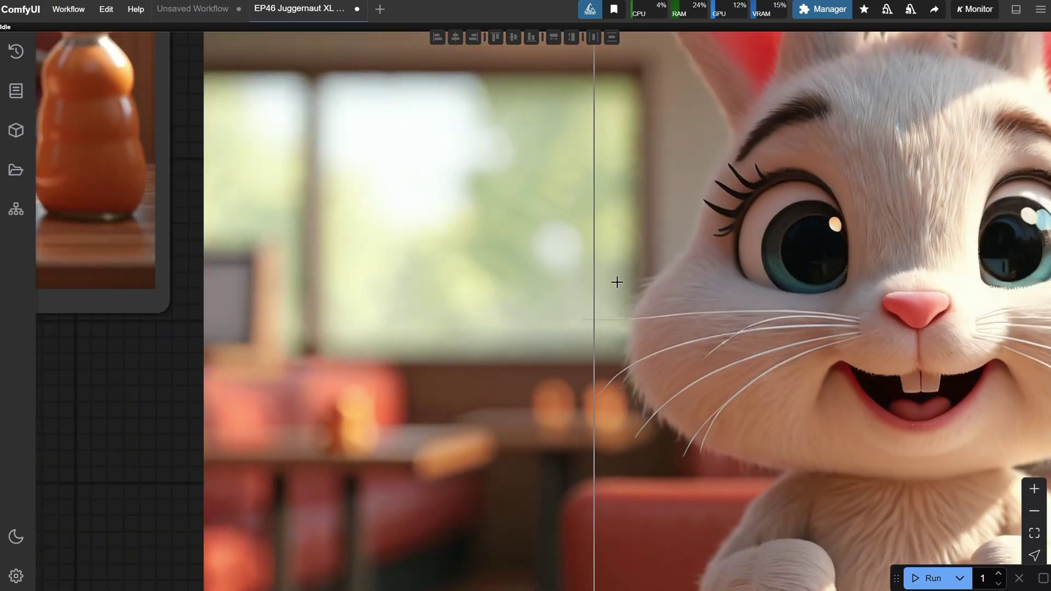
pyautogui.scroll(-13, 548, 336)
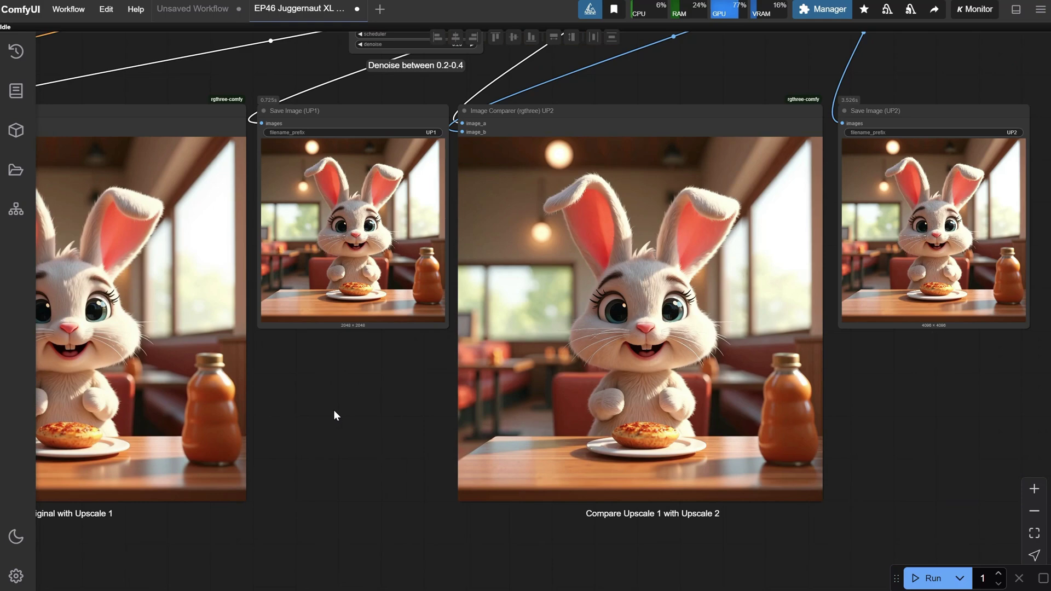
pyautogui.scroll(-5, 359, 402)
# Set tile_batch_size in the Tiled Diffusion node to 1 and restore it to 4
pyautogui.moveTo(354, 485); pyautogui.dragTo(605, 502)
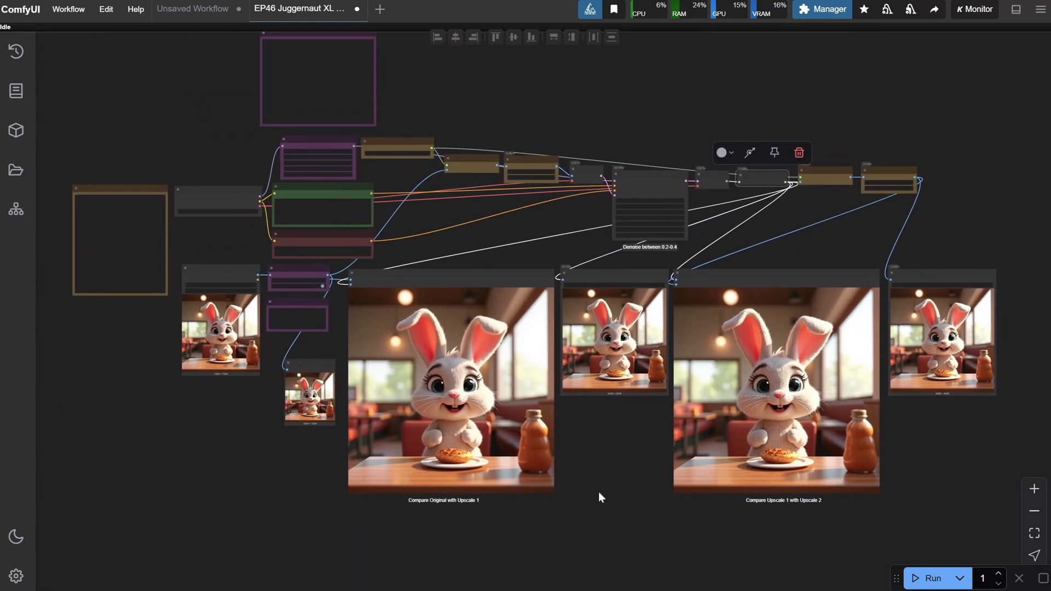
pyautogui.scroll(3, 600, 492)
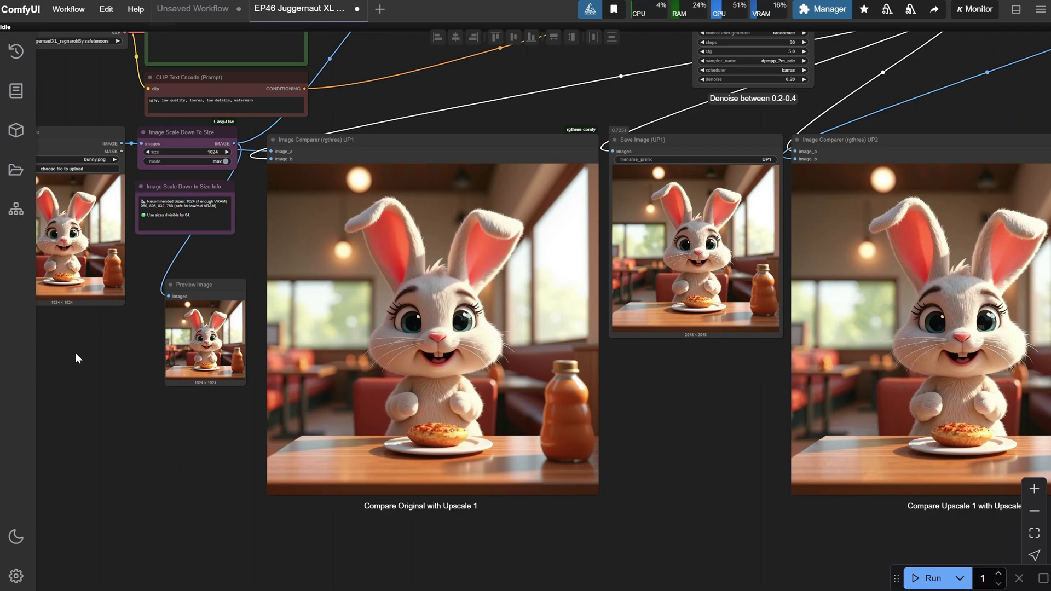
pyautogui.scroll(2, 75, 353)
pyautogui.moveTo(76, 353); pyautogui.dragTo(297, 451)
pyautogui.moveTo(297, 451); pyautogui.dragTo(291, 462)
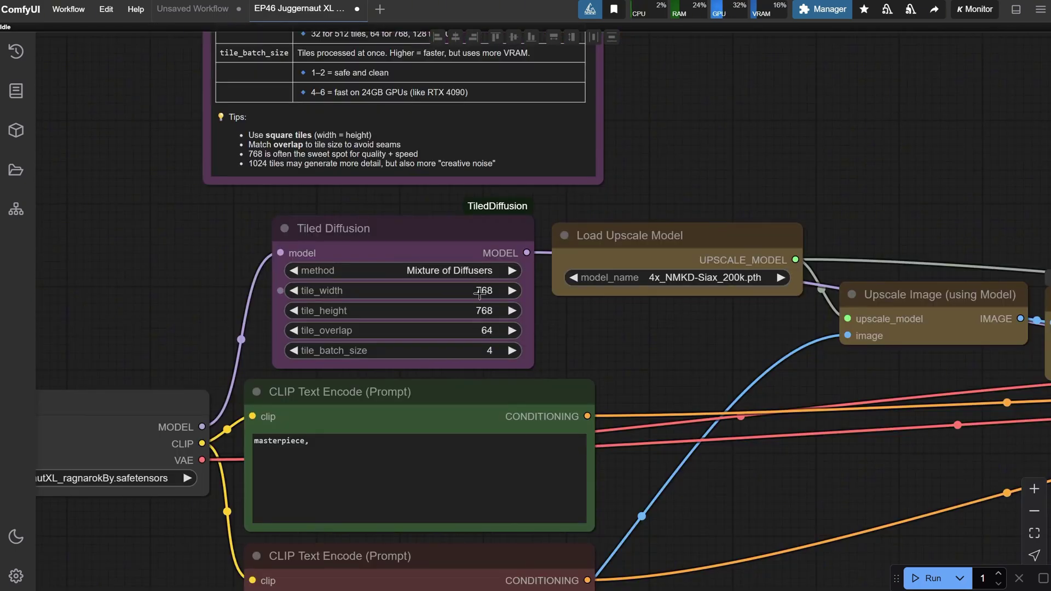
pyautogui.click(486, 351)
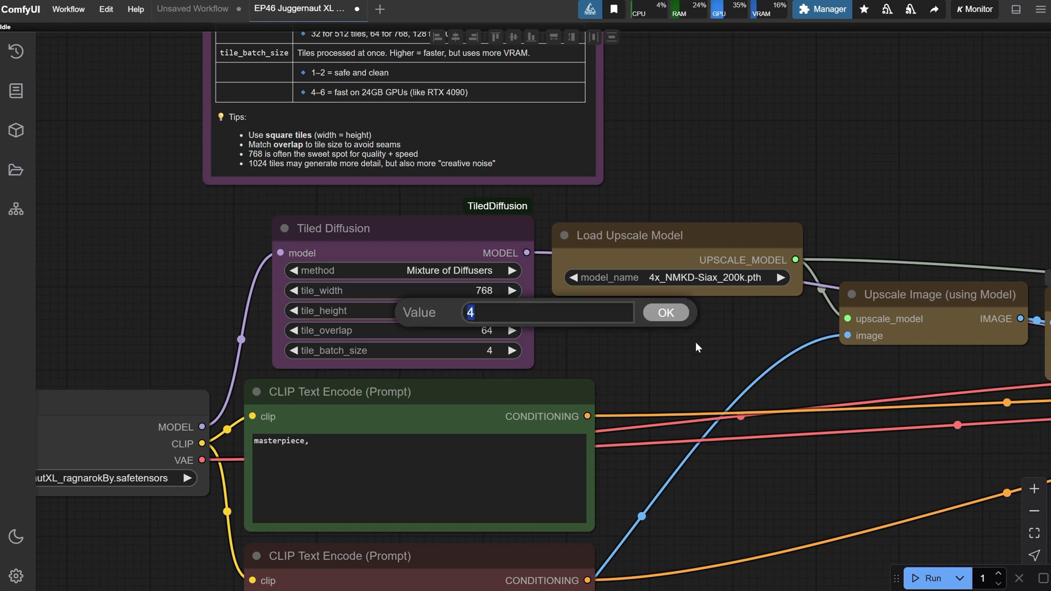
pyautogui.write('1')
pyautogui.press('Return')
pyautogui.click(482, 350)
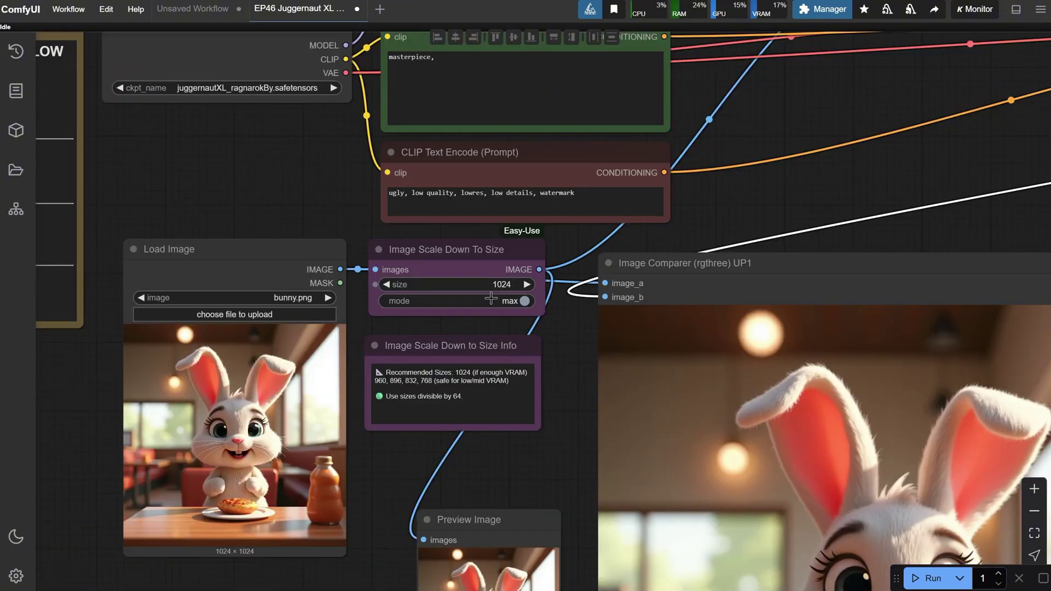
# Set the size in the Image Scale Down To Size node to 768 and return it to 1024
pyautogui.click(508, 285)
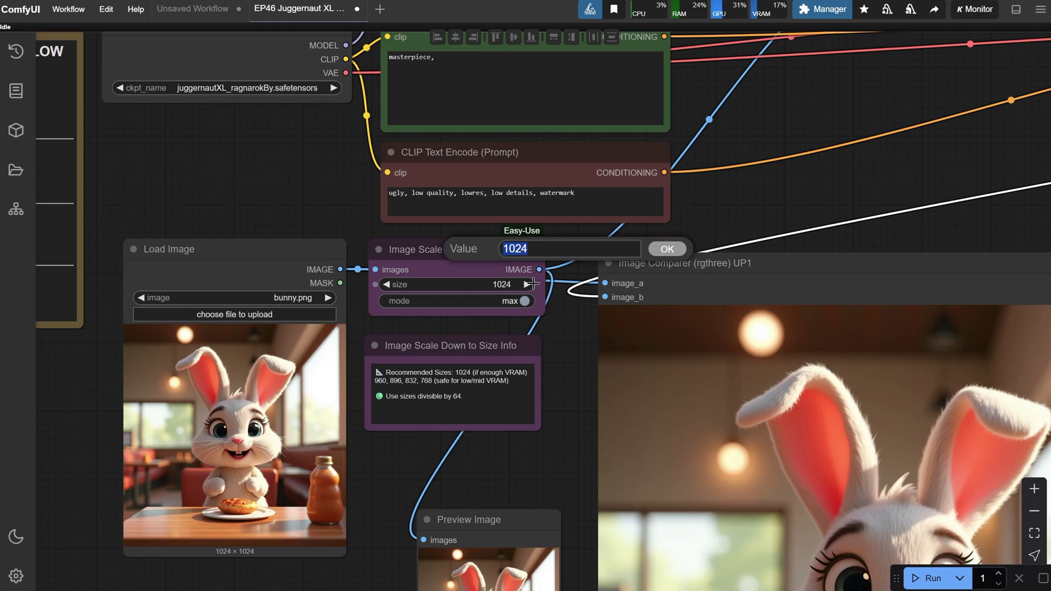
pyautogui.write('768')
pyautogui.press('Return')
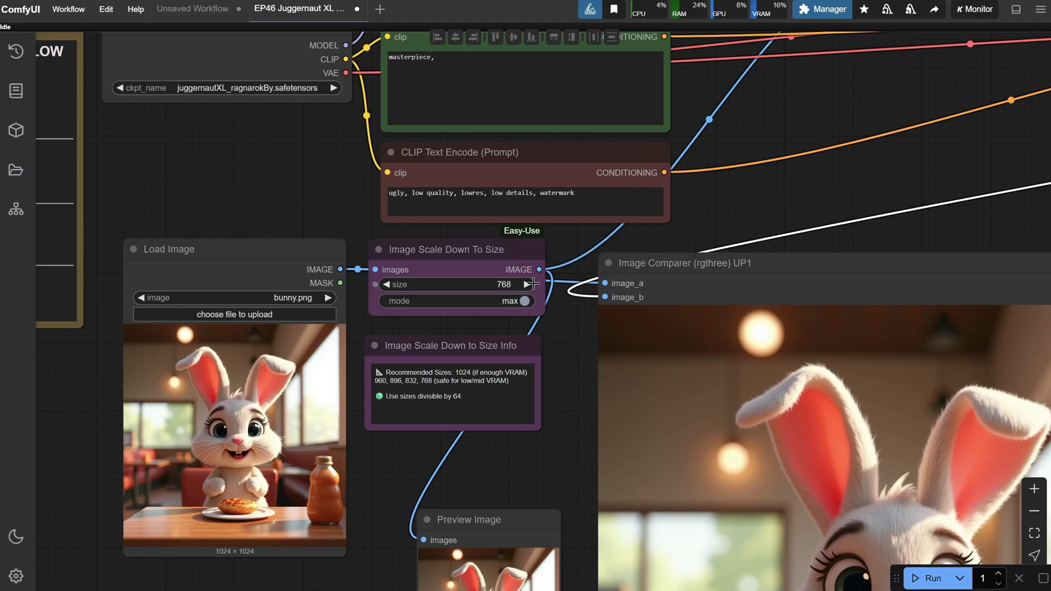
pyautogui.click(502, 284)
pyautogui.write('128')
pyautogui.press('Return')
pyautogui.scroll(-2, 537, 478)
pyautogui.scroll(2, 547, 337)
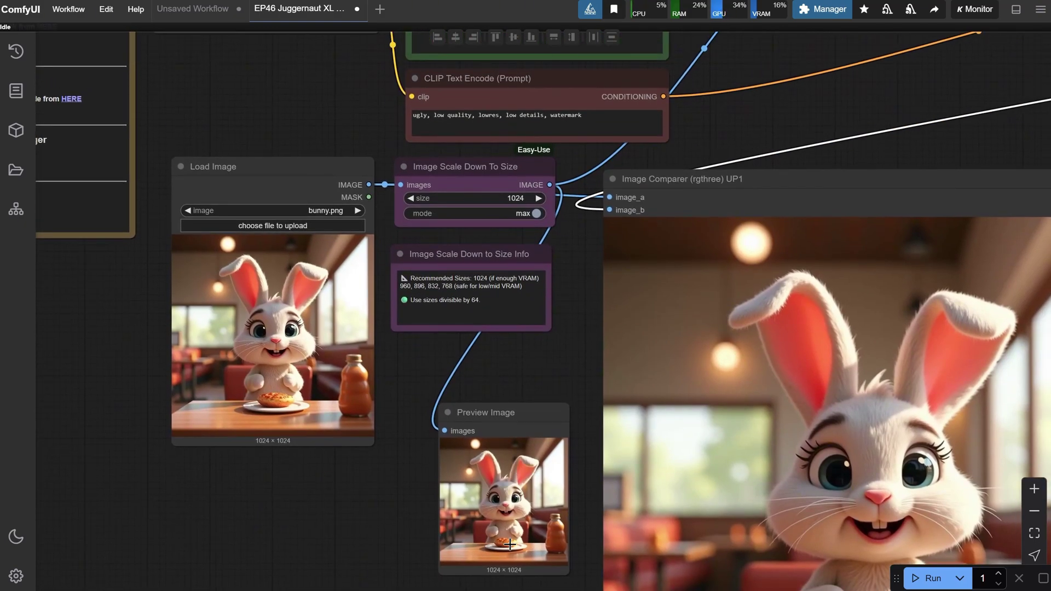
pyautogui.moveTo(512, 420); pyautogui.dragTo(514, 431)
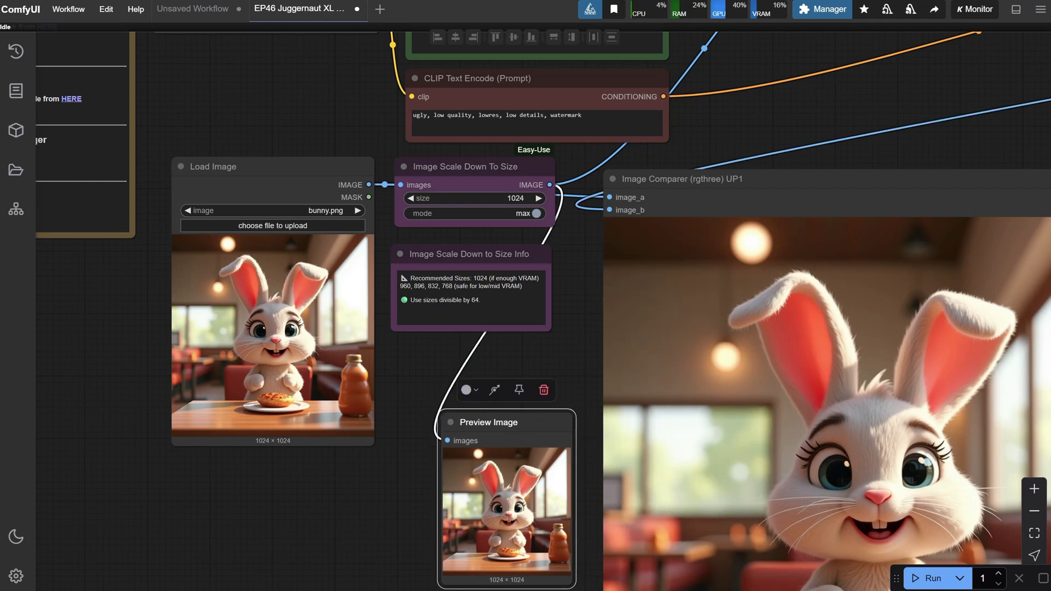
# Capture a small crop of the rabbit's ear from the Image Comparer UP1 image and paste it into the Load Image node
pyautogui.press('super+shift+s')
pyautogui.moveTo(721, 263); pyautogui.dragTo(833, 403)
pyautogui.click(308, 307)
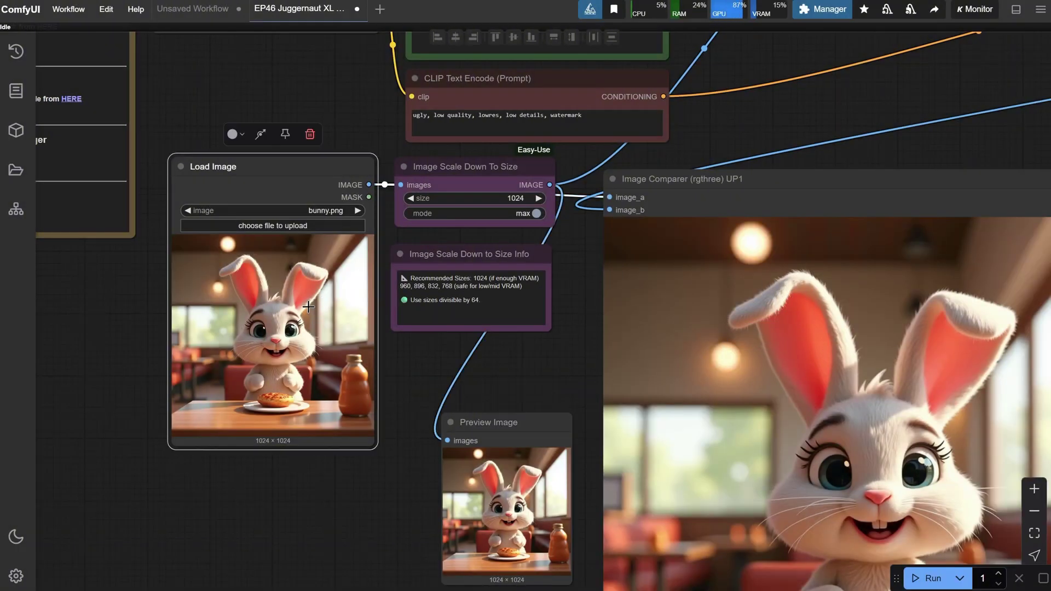
pyautogui.hotkey('ctrl', 'v')
# Run the workflow on the pasted ear crop, check its size in the Preview Image node, and cancel the run
pyautogui.click(931, 581)
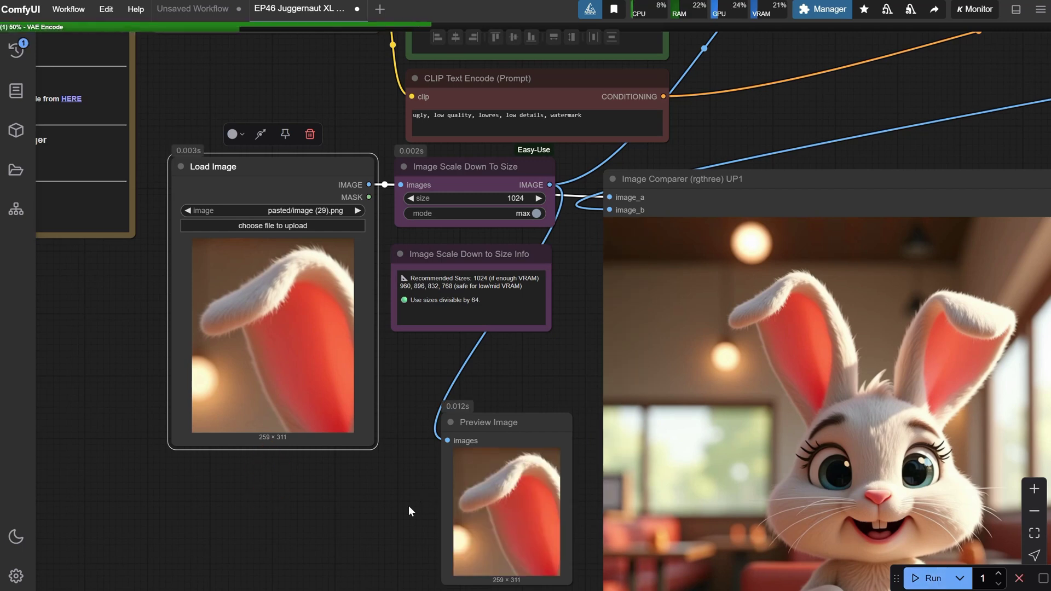
pyautogui.scroll(-1, 410, 509)
pyautogui.scroll(1, 509, 544)
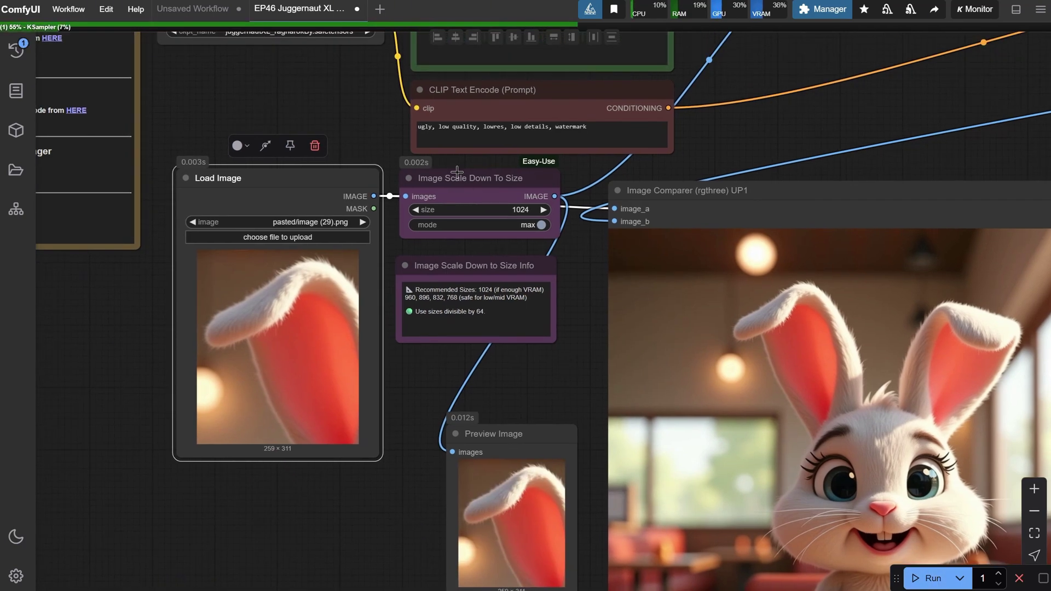
pyautogui.click(1019, 580)
pyautogui.scroll(-2, 563, 396)
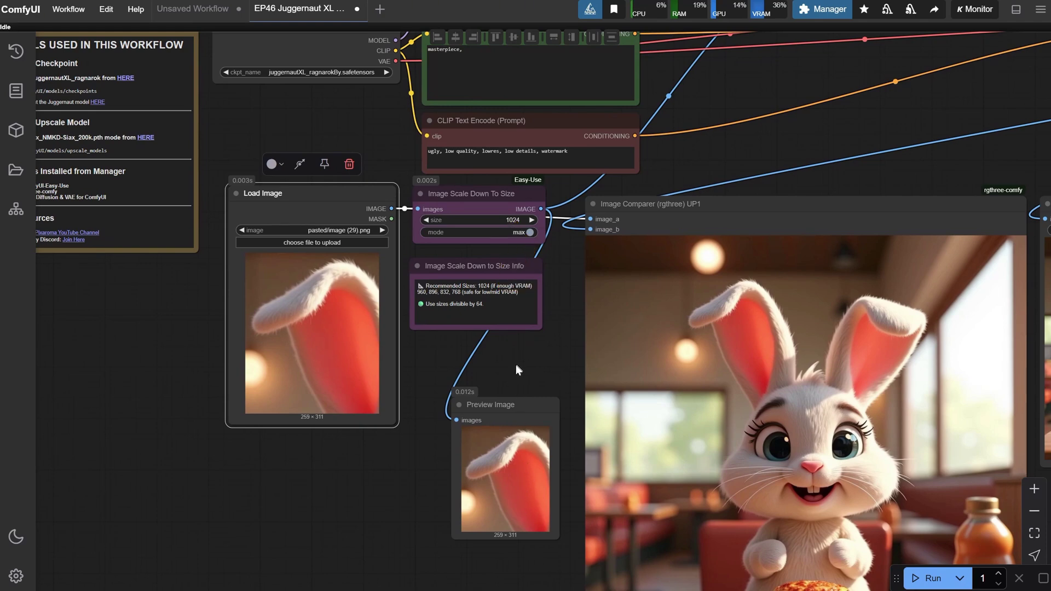
# Add a Scale Image to Total Pixels node and place it below the Load Image node
pyautogui.moveTo(518, 370); pyautogui.dragTo(522, 367)
pyautogui.doubleClick(429, 366)
pyautogui.write('resize')
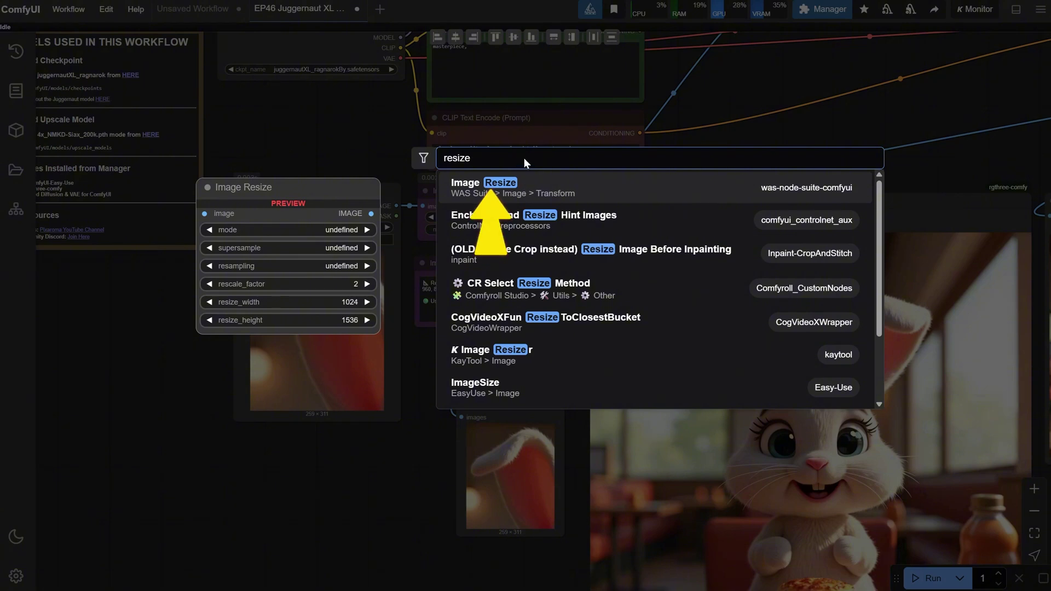
pyautogui.hotkey('ctrl', 'a')
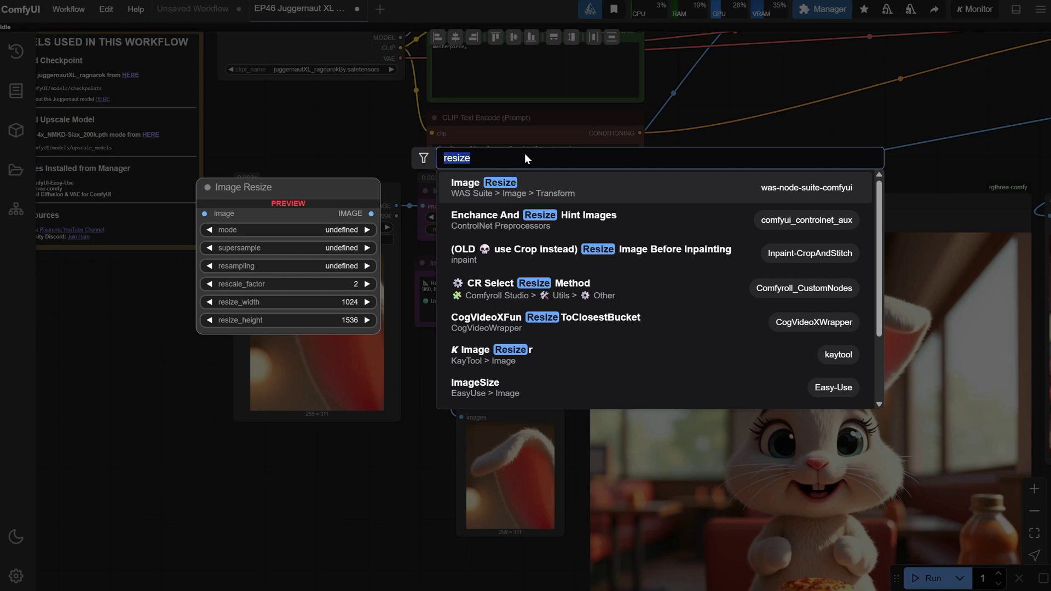
pyautogui.write('scale')
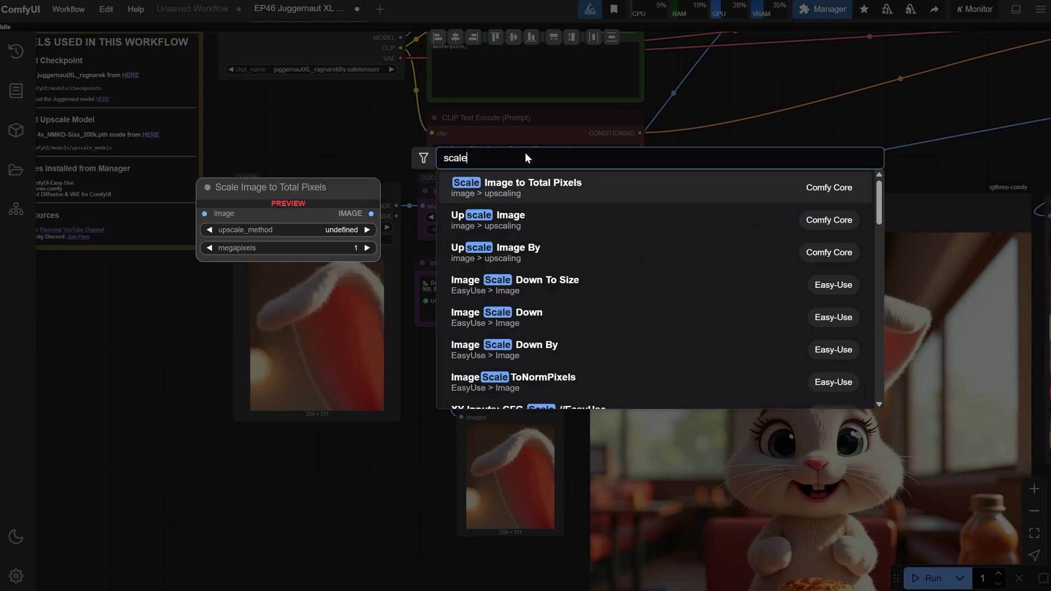
pyautogui.click(545, 196)
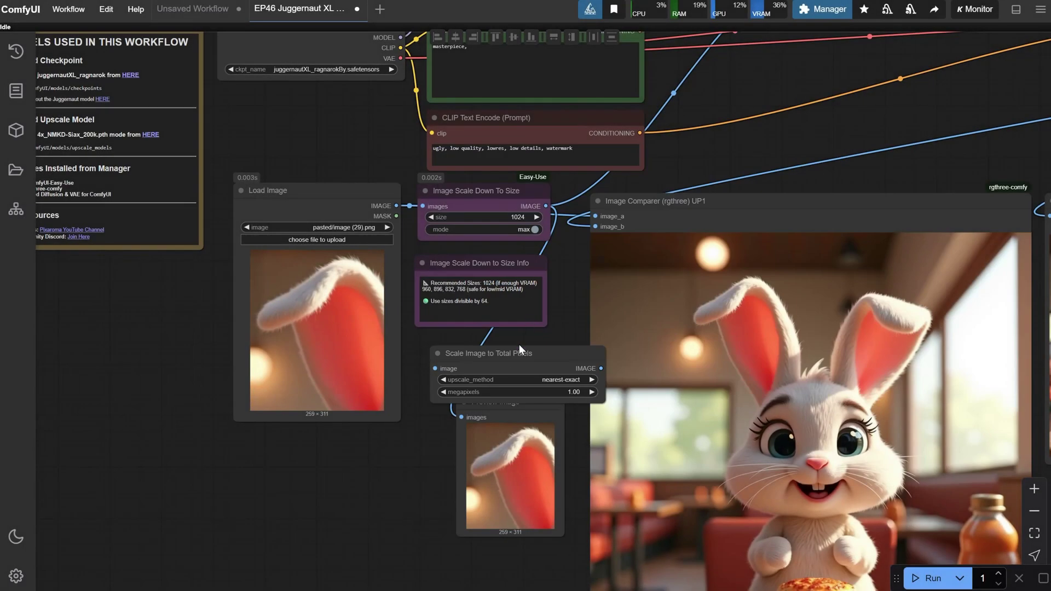
pyautogui.moveTo(508, 358); pyautogui.dragTo(337, 489)
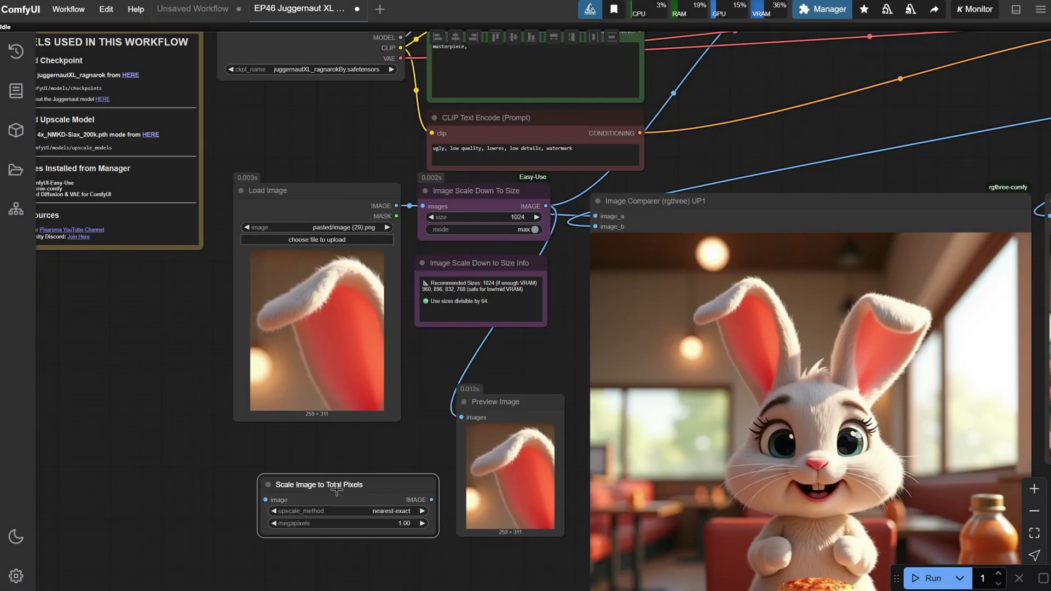
# Route the Load Image output through Scale Image to Total Pixels into the upscale, UP1 comparer and preview nodes, and run the workflow
pyautogui.moveTo(395, 203); pyautogui.dragTo(267, 500)
pyautogui.scroll(-1, 409, 492)
pyautogui.moveTo(371, 564); pyautogui.dragTo(714, 96)
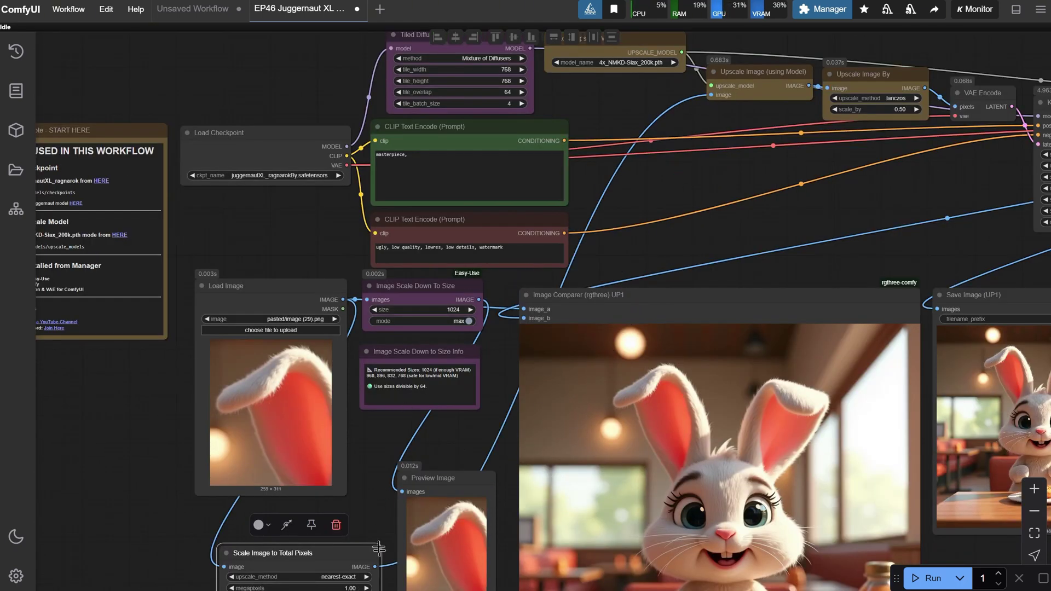
pyautogui.moveTo(376, 567); pyautogui.dragTo(525, 309)
pyautogui.moveTo(504, 438); pyautogui.dragTo(527, 295)
pyautogui.moveTo(449, 336); pyautogui.dragTo(449, 435)
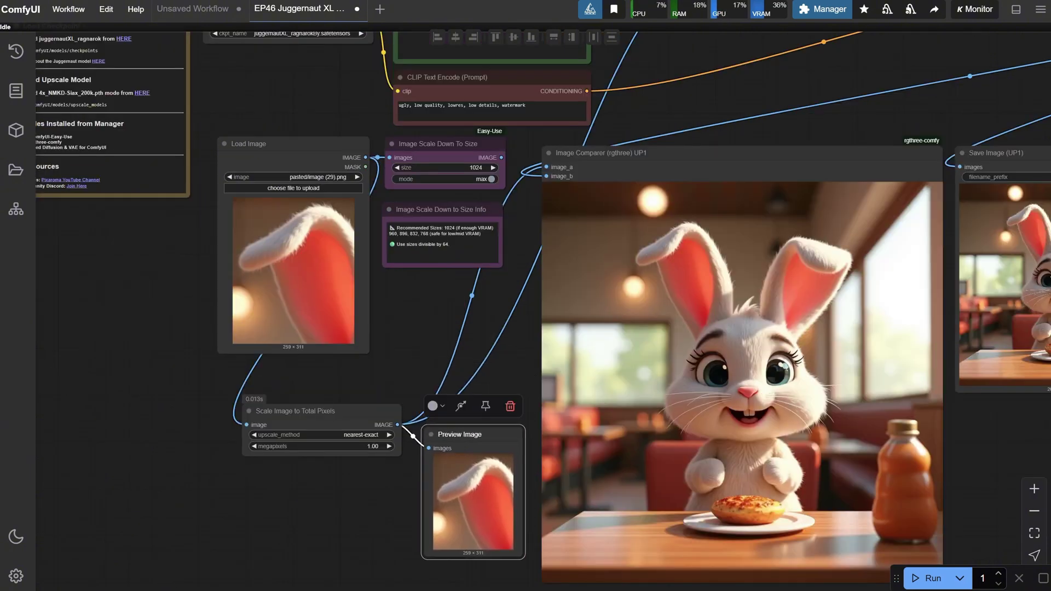
pyautogui.click(929, 580)
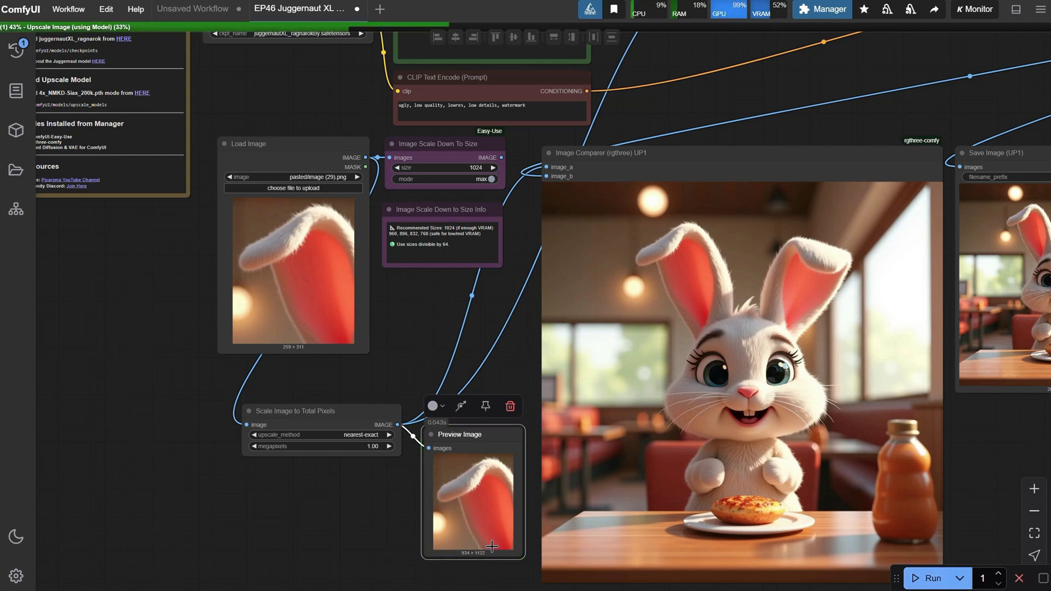
pyautogui.scroll(5, 452, 550)
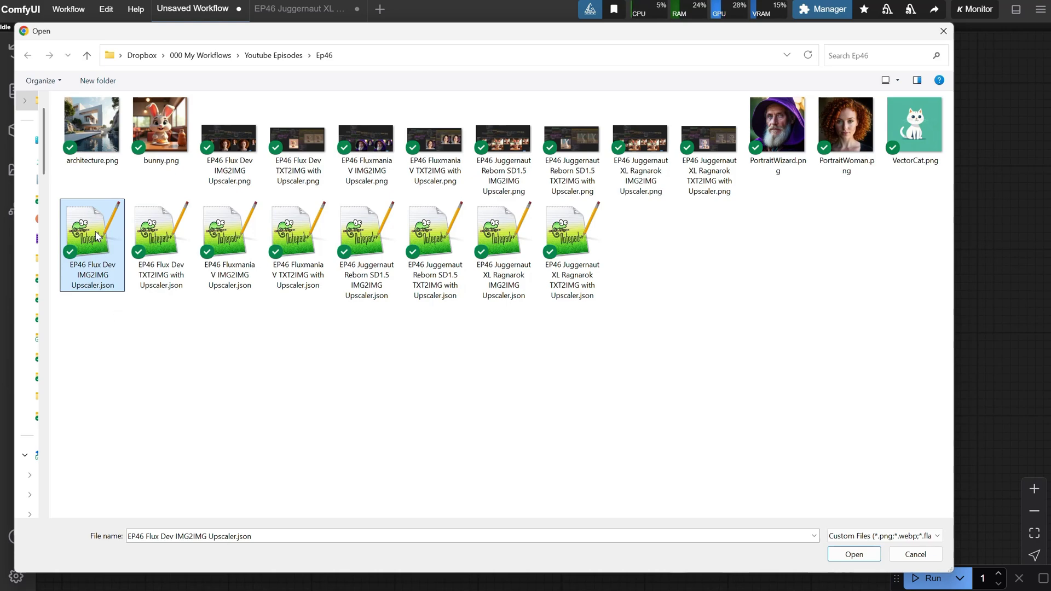
# Open the EP46 Flux Dev IMG2IMG Upscaler.json workflow and review the models and custom nodes listed in its START HERE note
pyautogui.doubleClick(92, 249)
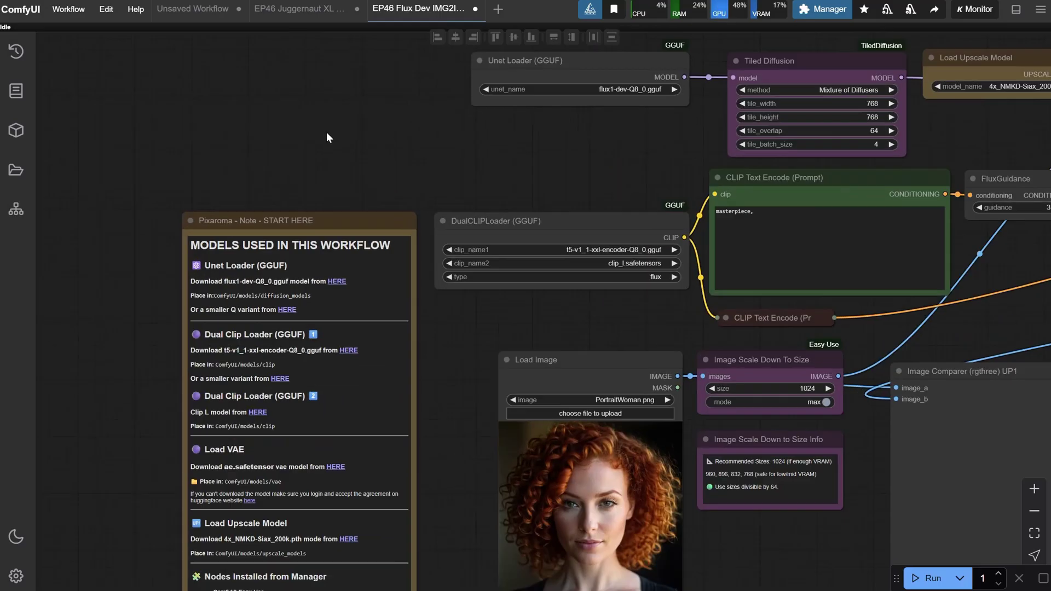
pyautogui.scroll(3, 444, 151)
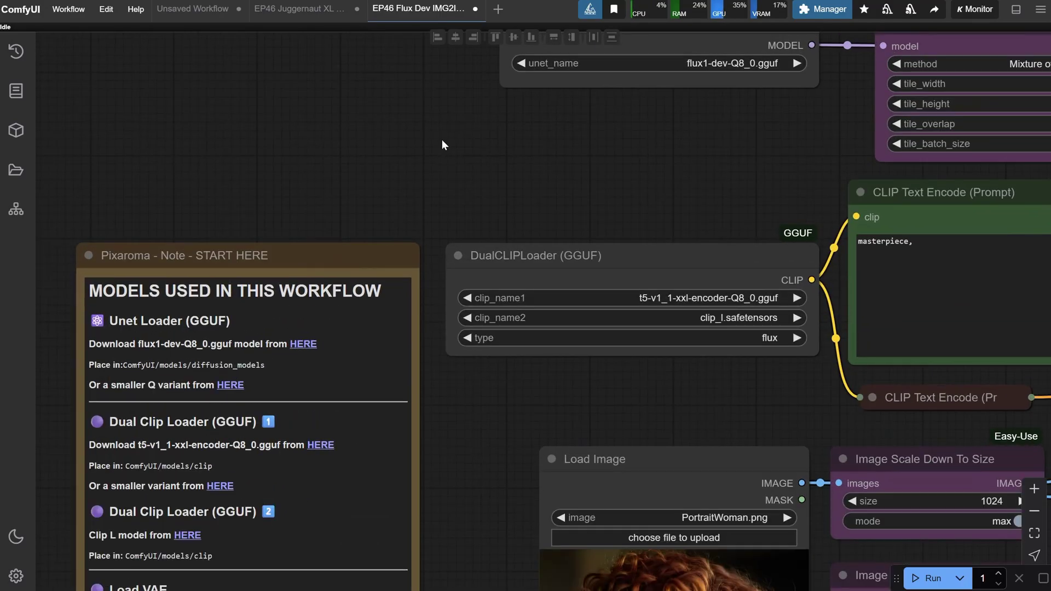
pyautogui.scroll(-2, 442, 140)
pyautogui.moveTo(442, 140); pyautogui.dragTo(459, 33)
pyautogui.moveTo(475, 416); pyautogui.dragTo(463, 162)
pyautogui.scroll(3, 470, 265)
pyautogui.moveTo(472, 270); pyautogui.dragTo(554, 305)
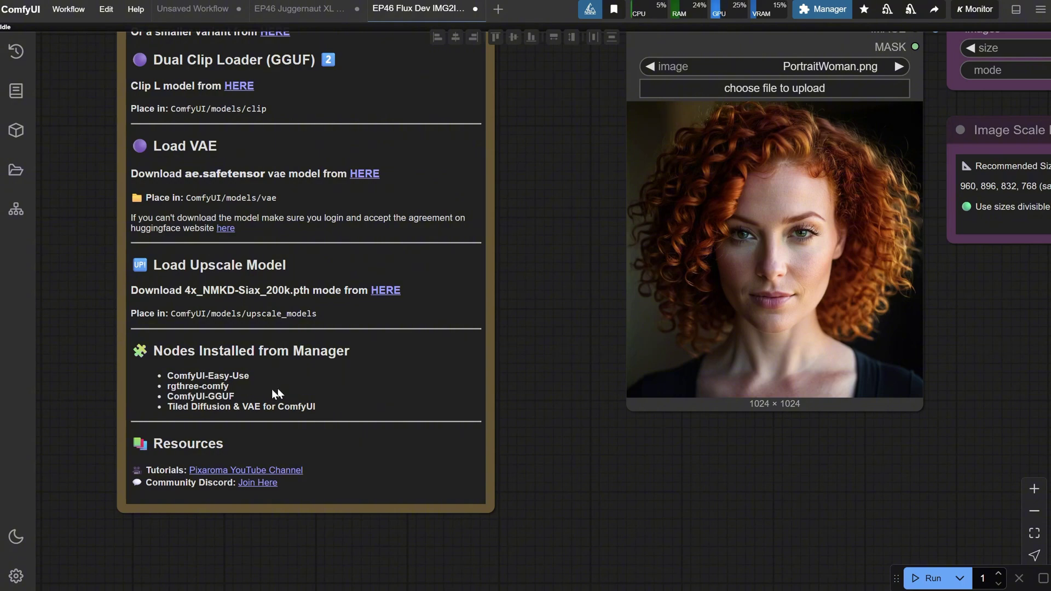
# Search the Custom Nodes Manager for gguf to check the ComfyUI-GGUF installation, and close the manager
pyautogui.click(827, 12)
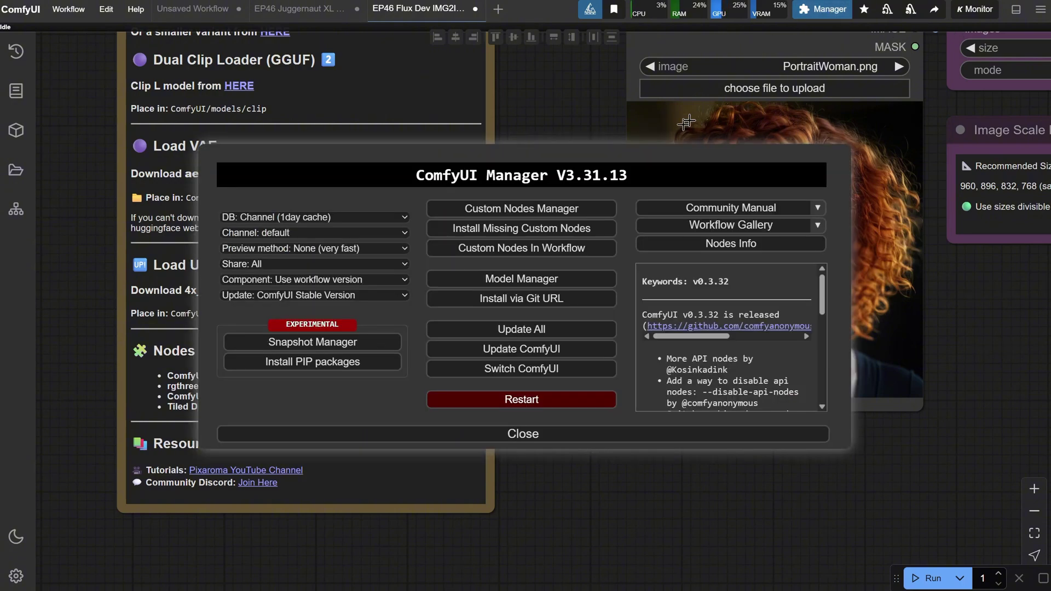
pyautogui.click(549, 209)
pyautogui.click(340, 82)
pyautogui.write('gguf')
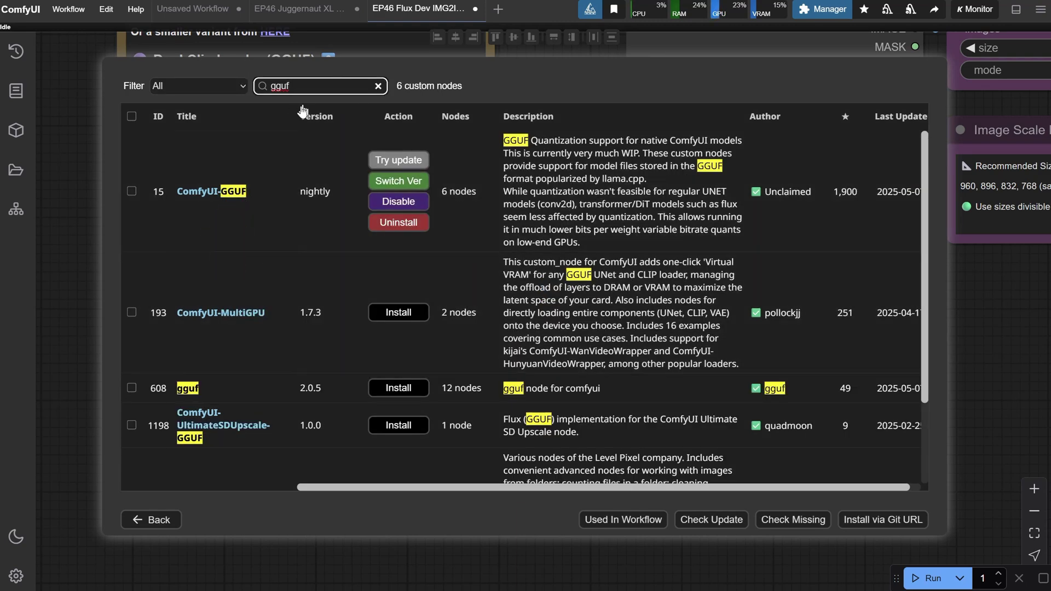
pyautogui.press('Escape')
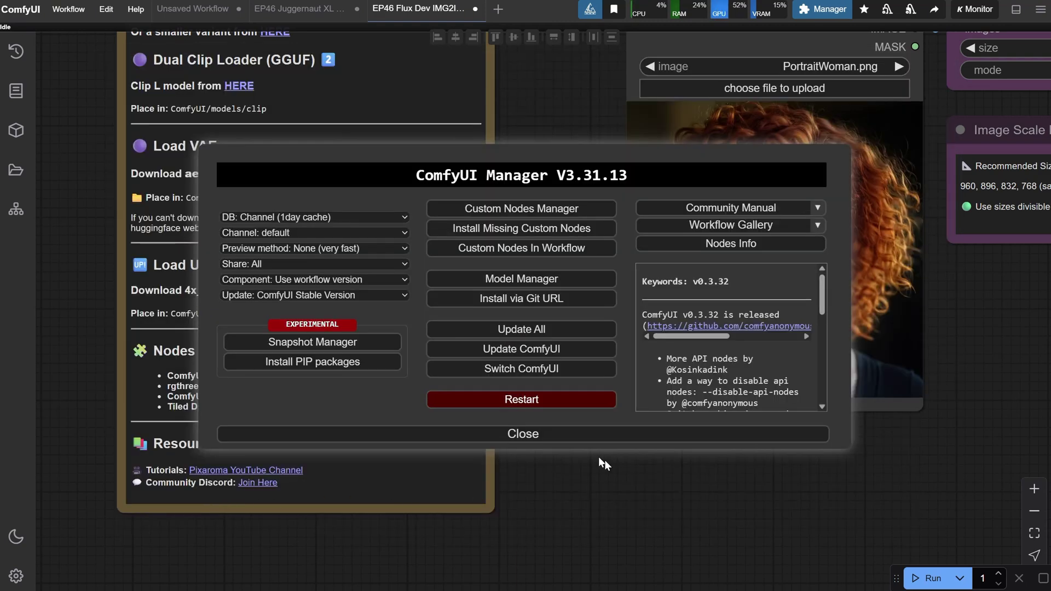
pyautogui.click(557, 437)
# Examine the Unet Loader and DualCLIPLoader GGUF nodes along with the model download links in the START HERE note
pyautogui.moveTo(565, 176); pyautogui.dragTo(584, 518)
pyautogui.scroll(-3, 623, 312)
pyautogui.moveTo(618, 304); pyautogui.dragTo(566, 478)
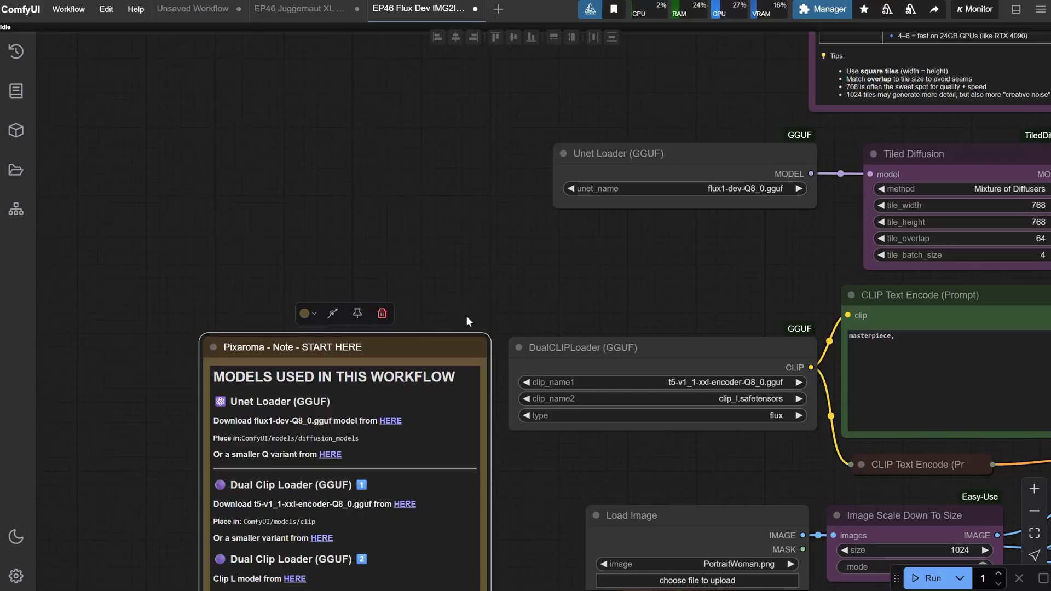
pyautogui.moveTo(467, 316); pyautogui.dragTo(403, 127)
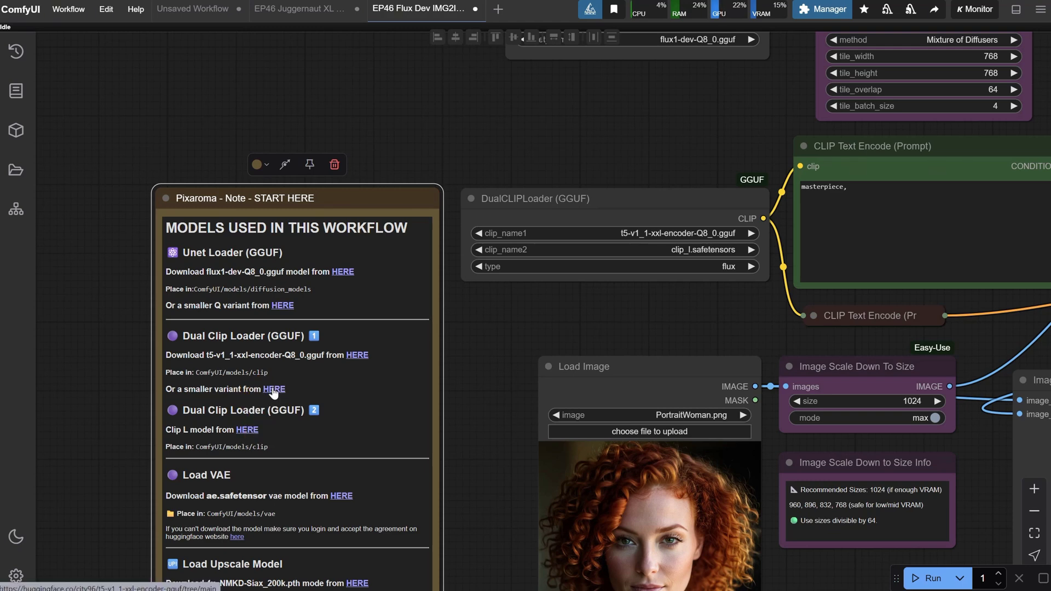
# Review the Load VAE, upscale model and required custom node entries in the START HERE note
pyautogui.scroll(-3, 329, 378)
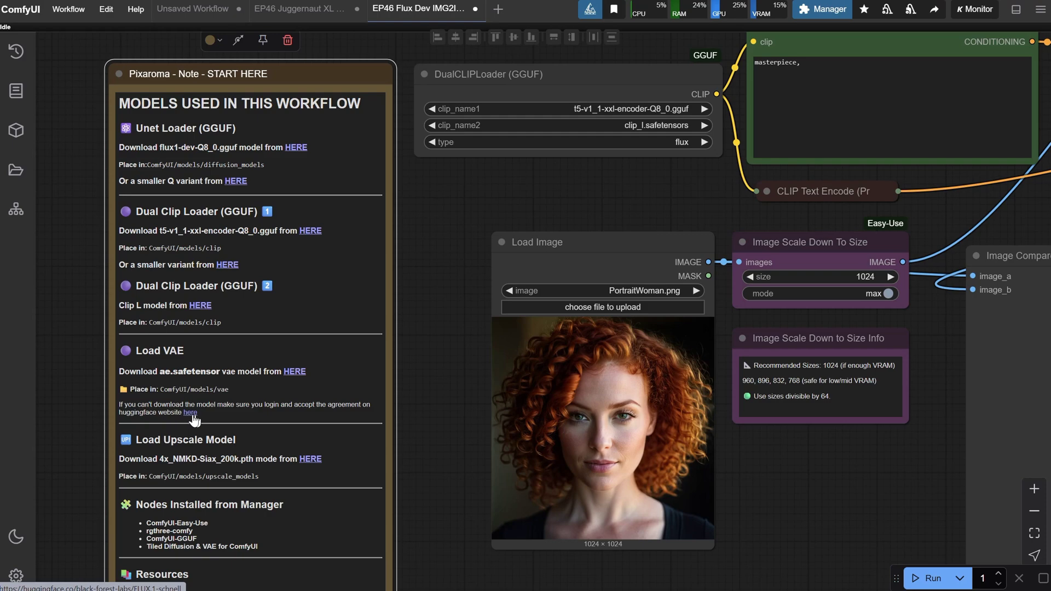
pyautogui.scroll(-3, 300, 377)
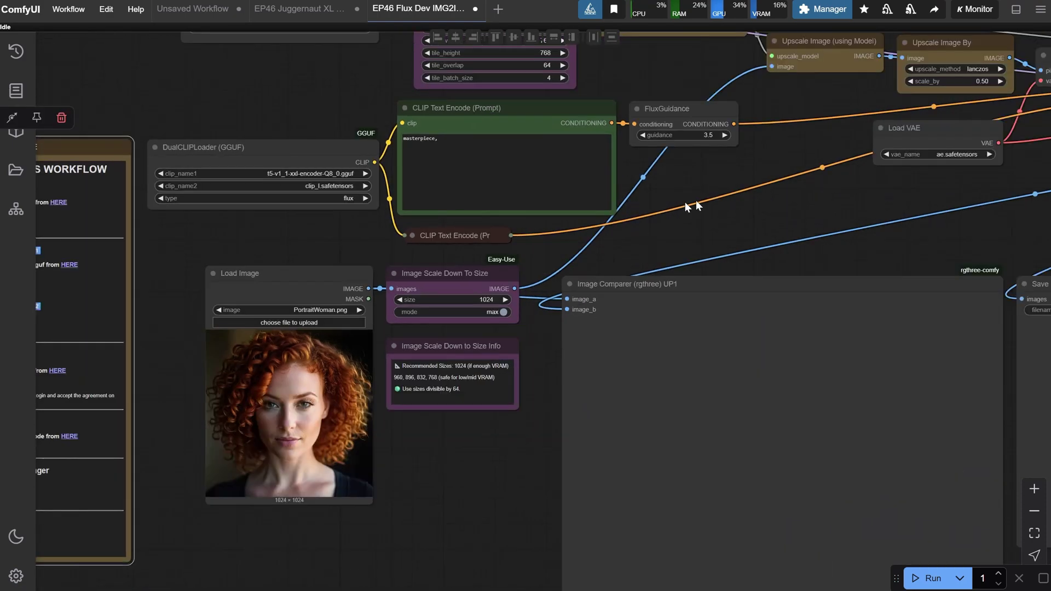
pyautogui.moveTo(192, 279); pyautogui.dragTo(394, 205)
pyautogui.scroll(3, 342, 286)
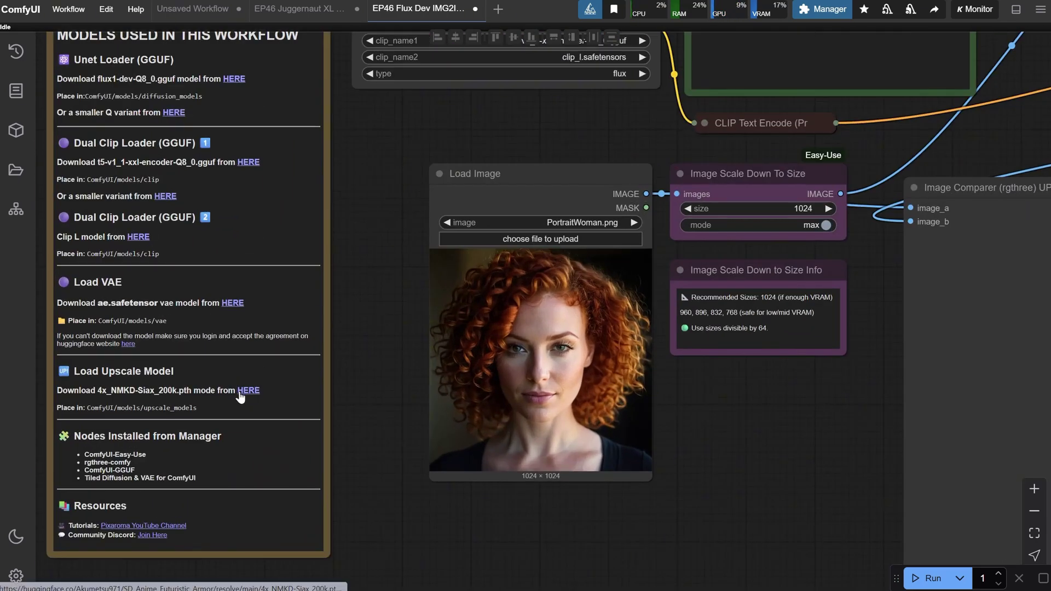
# Shift the Tiled Diffusion node slightly closer to the Unet Loader (GGUF) node
pyautogui.moveTo(399, 127); pyautogui.dragTo(342, 343)
pyautogui.scroll(-1, 345, 336)
pyautogui.moveTo(519, 180); pyautogui.dragTo(364, 280)
pyautogui.scroll(-2, 465, 227)
pyautogui.scroll(-1, 374, 295)
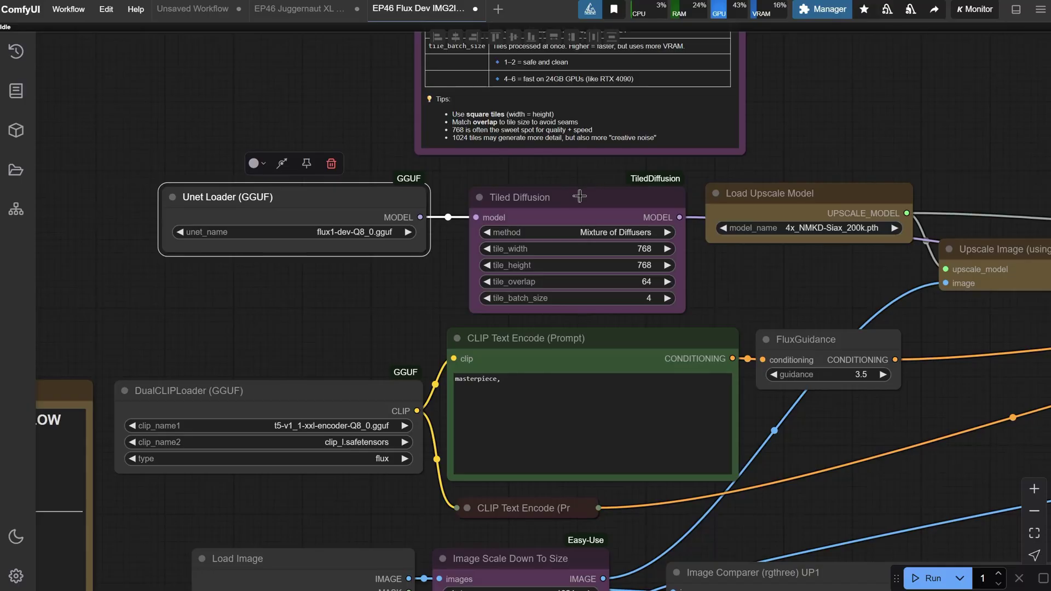
pyautogui.click(556, 192)
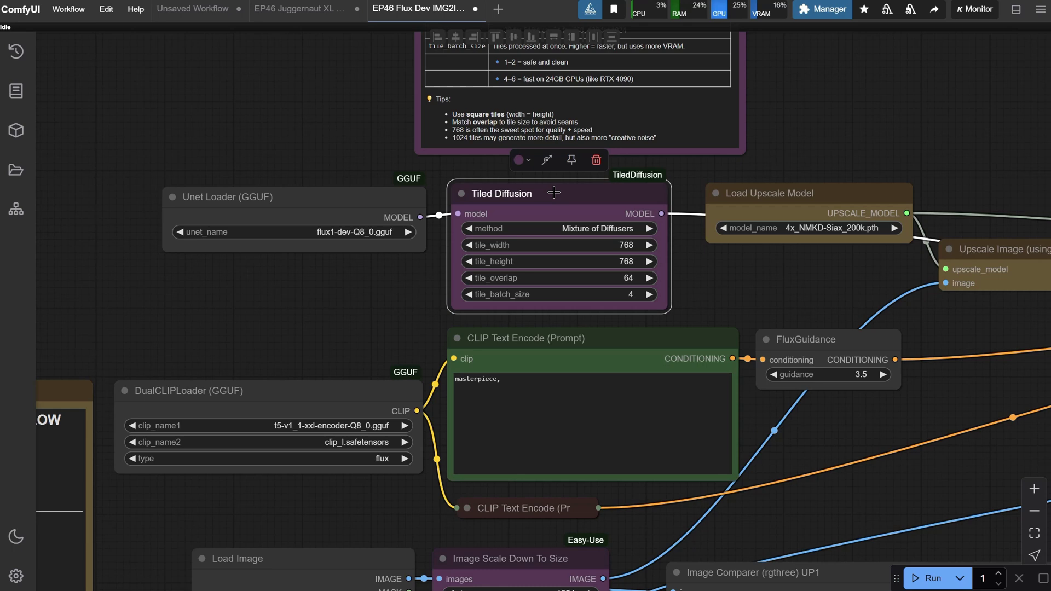
pyautogui.moveTo(555, 192); pyautogui.dragTo(554, 190)
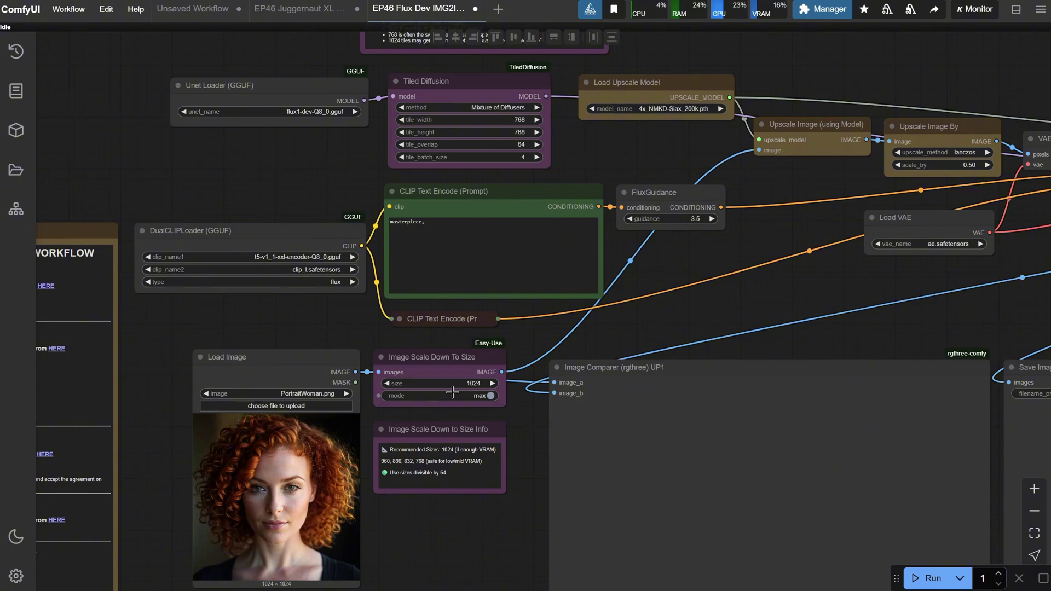
# Examine the node chain from the image scaling and upscale nodes through FluxGuidance and VAE Encode to the KSampler
pyautogui.hscroll(10, 402, 300)
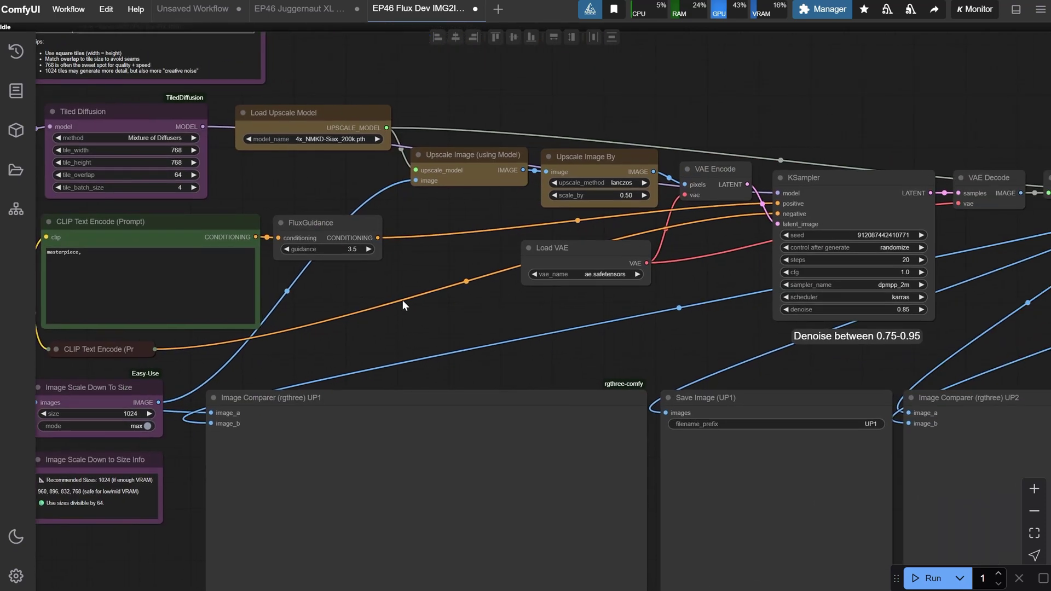
pyautogui.moveTo(233, 277); pyautogui.dragTo(268, 267)
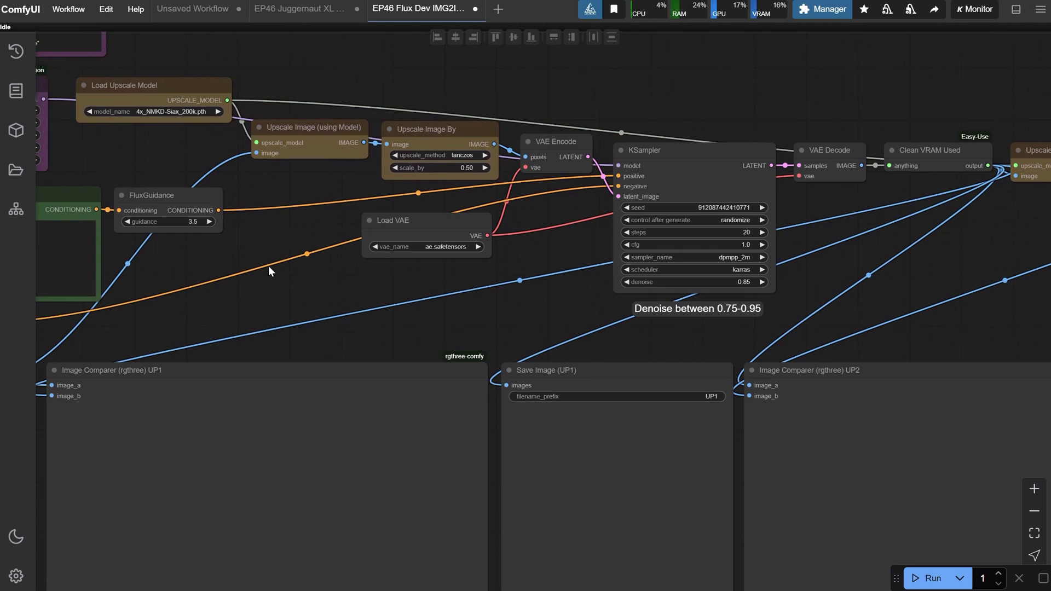
pyautogui.moveTo(260, 279); pyautogui.dragTo(280, 273)
pyautogui.scroll(-2, 281, 274)
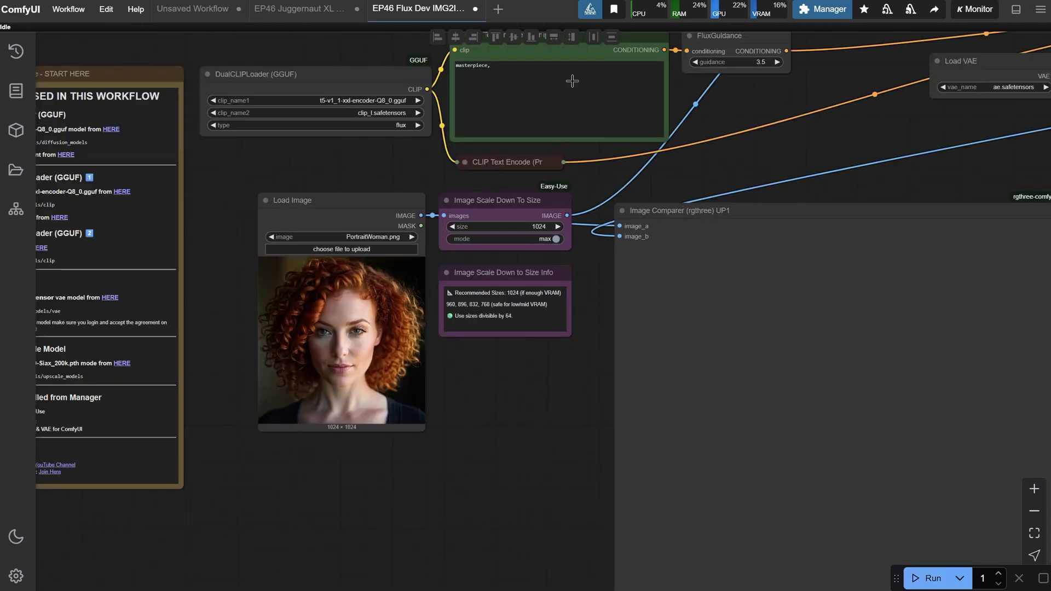
# Extend the positive prompt to "masterpiece, portrait of a woman with curly red hair" and run the workflow
pyautogui.click(572, 81)
pyautogui.write('portrait')
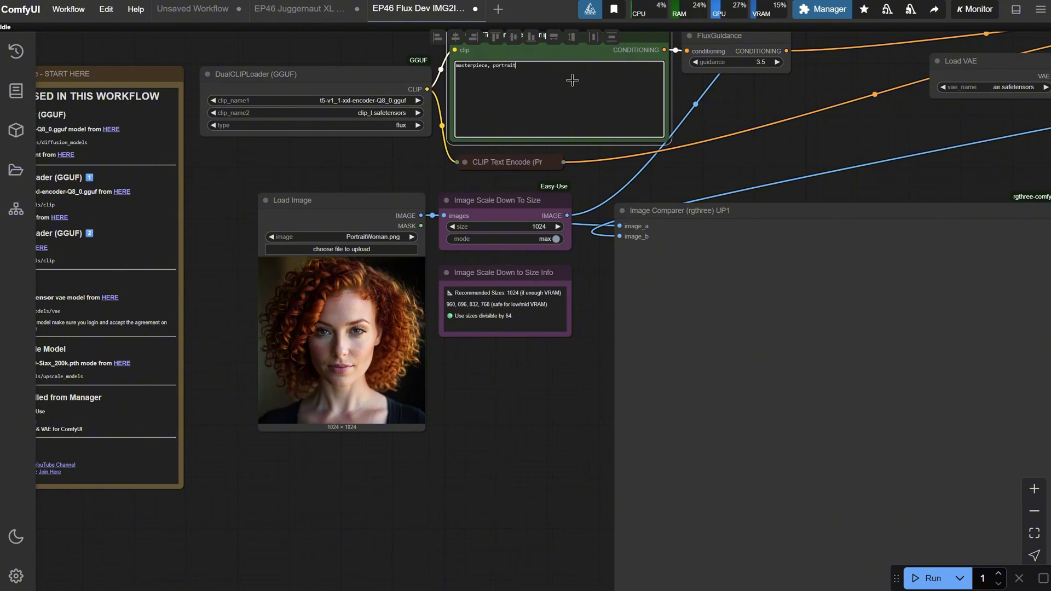
pyautogui.write(' of a woma')
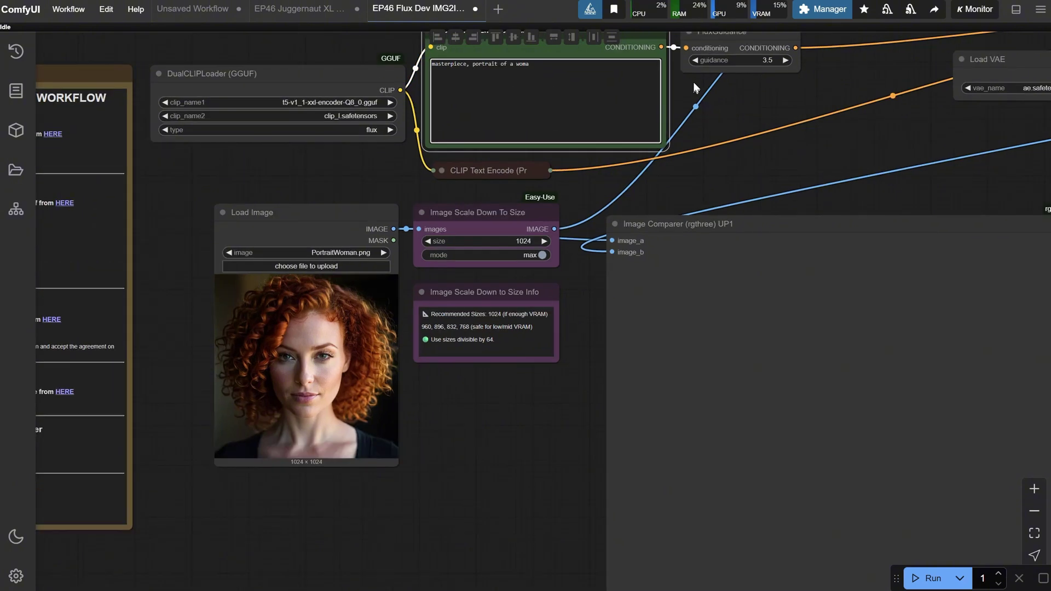
pyautogui.scroll(5, 661, 234)
pyautogui.write('n with curly red hair')
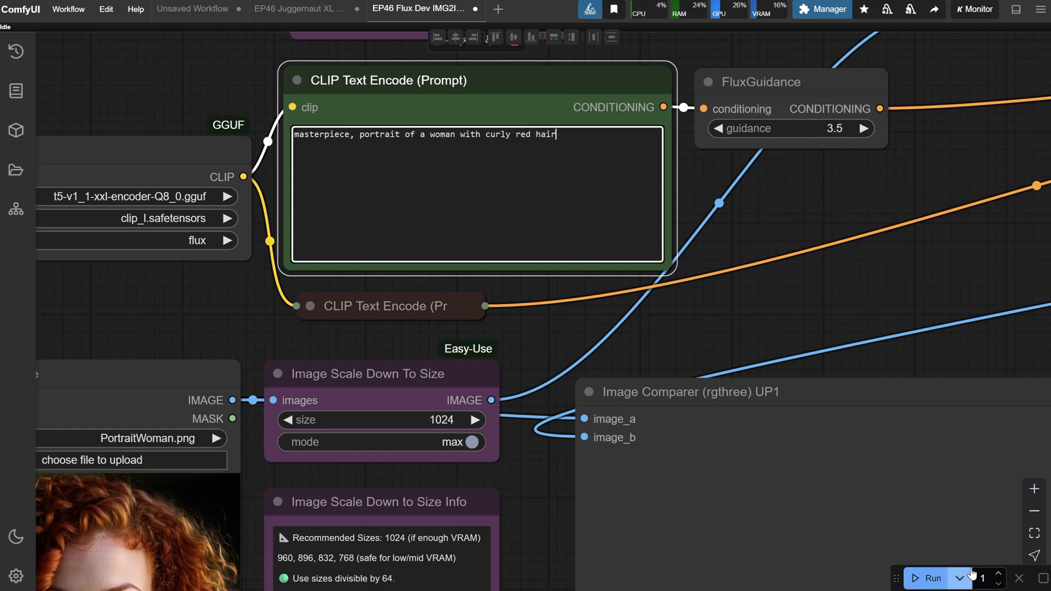
pyautogui.hotkey('ctrl', 'Return')
# Check the KSampler's denoise setting against the recommended range noted beneath it
pyautogui.scroll(-8, 661, 235)
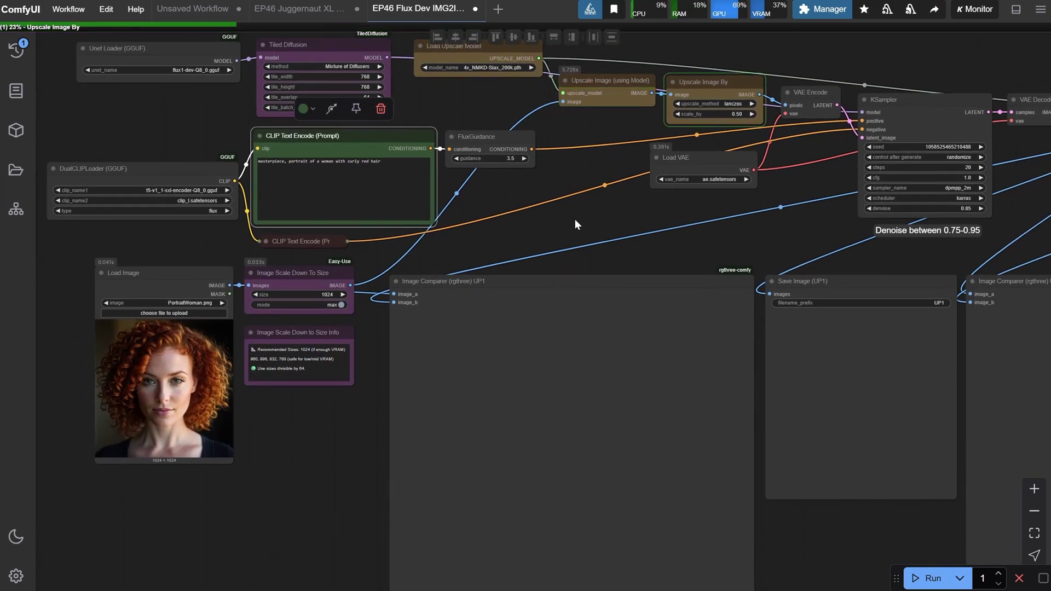
pyautogui.moveTo(575, 219); pyautogui.dragTo(254, 214)
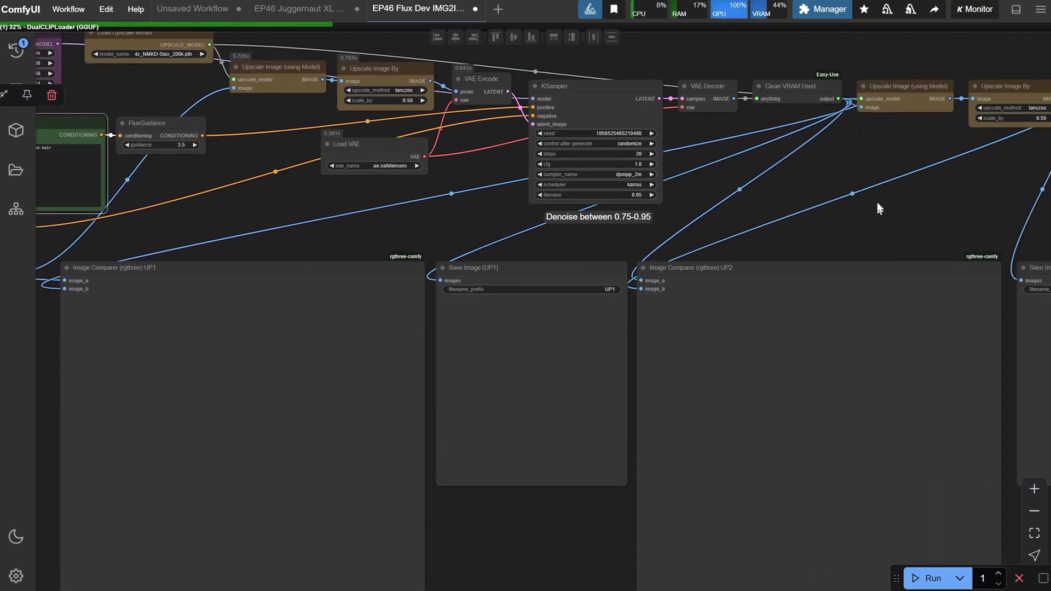
pyautogui.moveTo(878, 203); pyautogui.dragTo(826, 198)
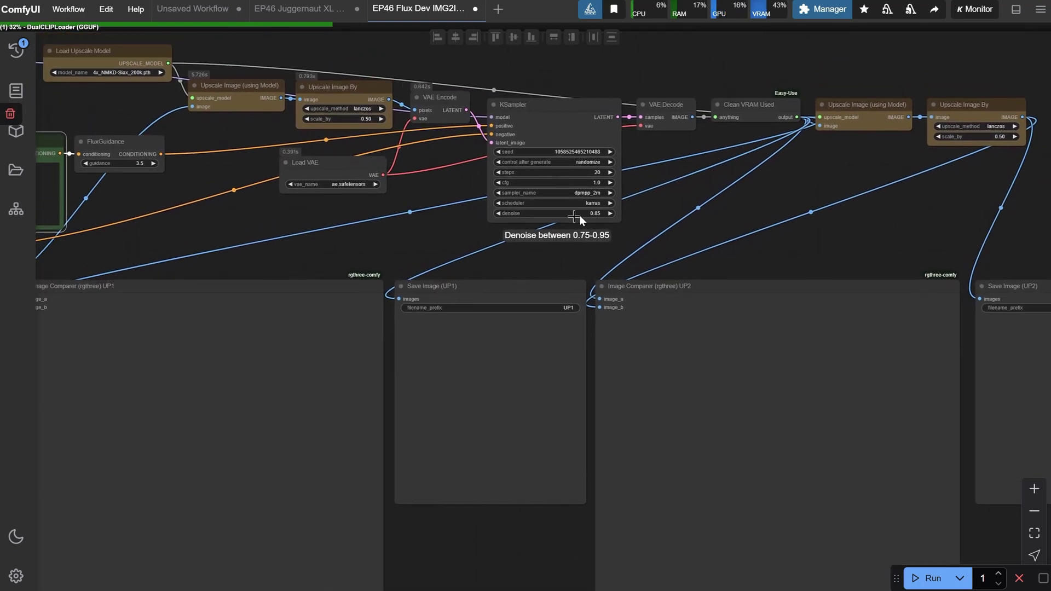
pyautogui.scroll(9, 580, 215)
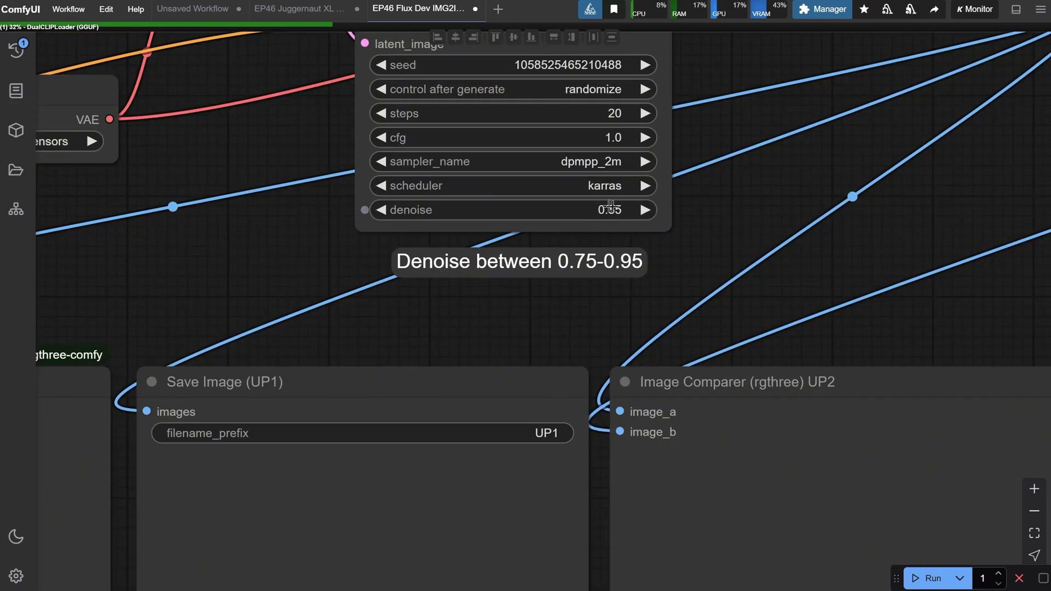
pyautogui.scroll(-9, 700, 228)
# Compare the original portrait with the first upscale in the UP1 image comparer, inspecting the face and hair closely
pyautogui.moveTo(707, 246); pyautogui.dragTo(757, 231)
pyautogui.scroll(2, 538, 550)
pyautogui.scroll(6, 786, 403)
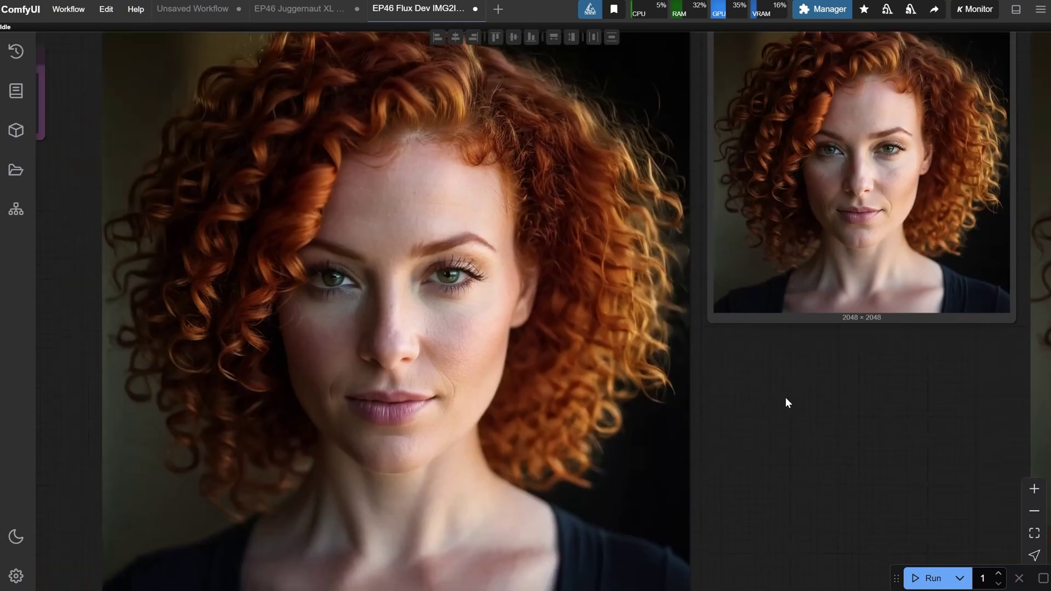
pyautogui.scroll(4, 181, 384)
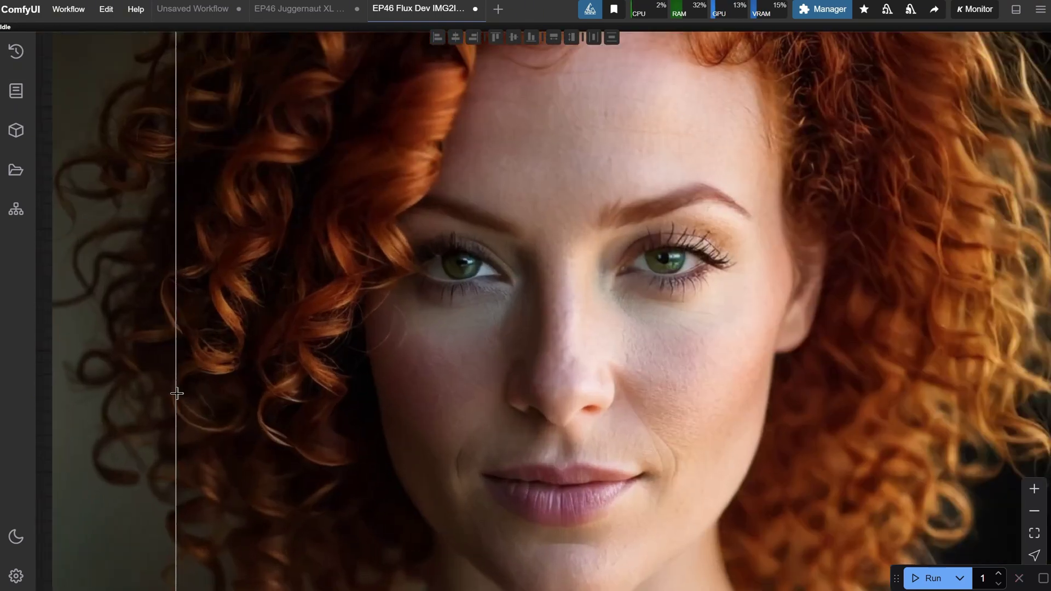
pyautogui.scroll(-2, 936, 334)
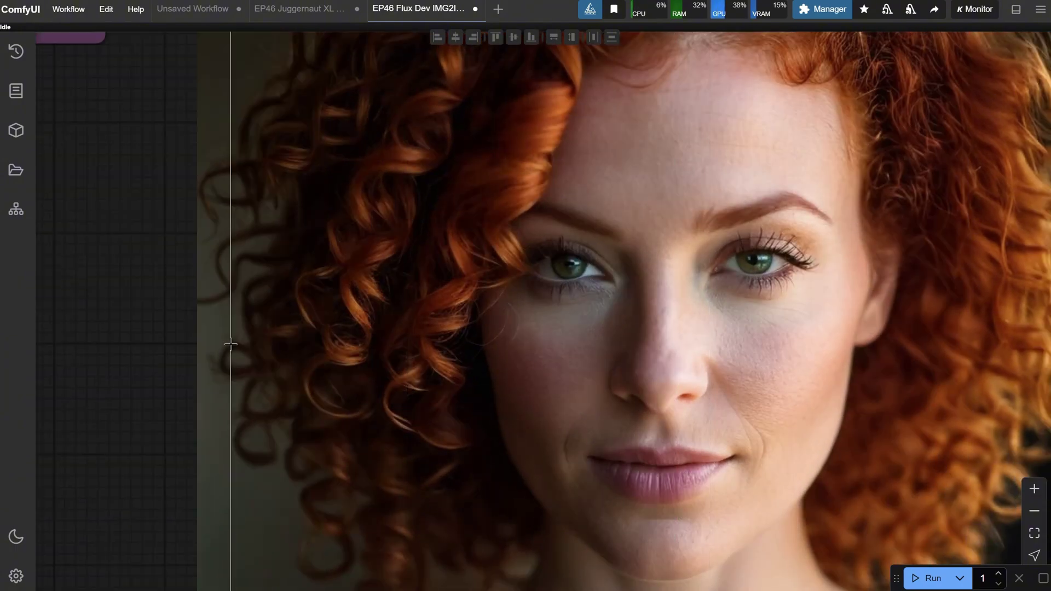
pyautogui.scroll(-5, 969, 337)
# Compare the first and second upscales in the UP2 image comparer, inspecting the eyes, skin and curls closely
pyautogui.moveTo(969, 337); pyautogui.dragTo(534, 325)
pyautogui.moveTo(1023, 375); pyautogui.dragTo(300, 415)
pyautogui.scroll(2, 300, 415)
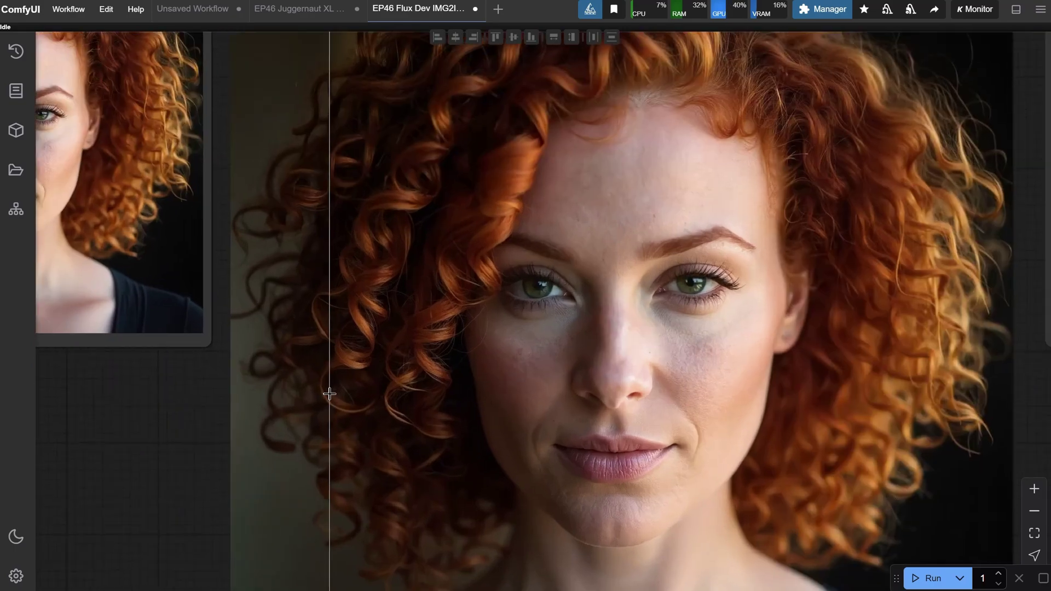
pyautogui.scroll(3, 414, 360)
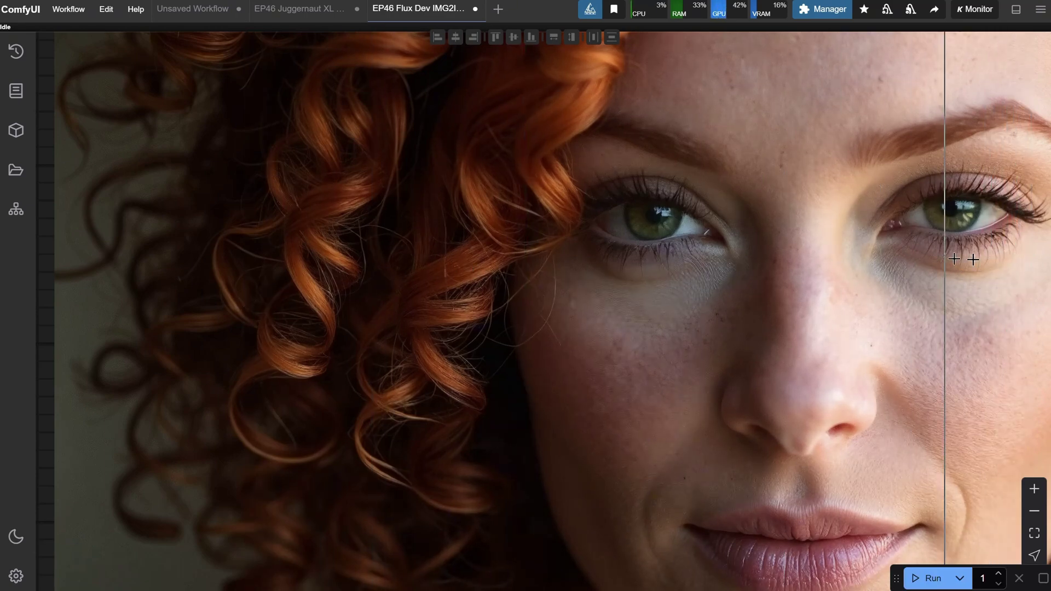
pyautogui.scroll(-10, 598, 294)
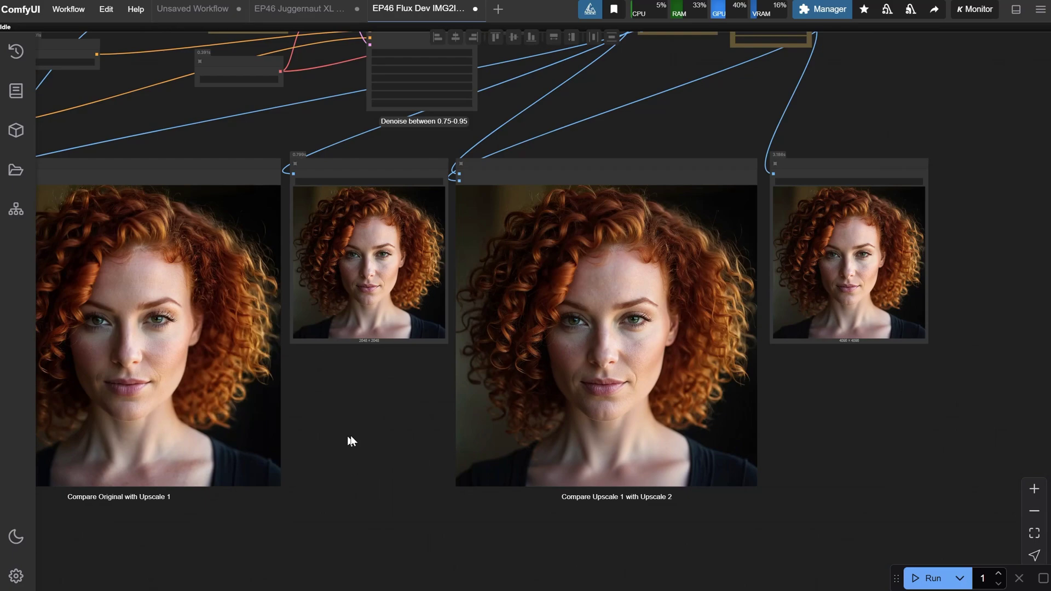
# Review the image comparers side by side along with the Save Image (UP1) node
pyautogui.hscroll(-5, 350, 441)
pyautogui.scroll(2, 350, 440)
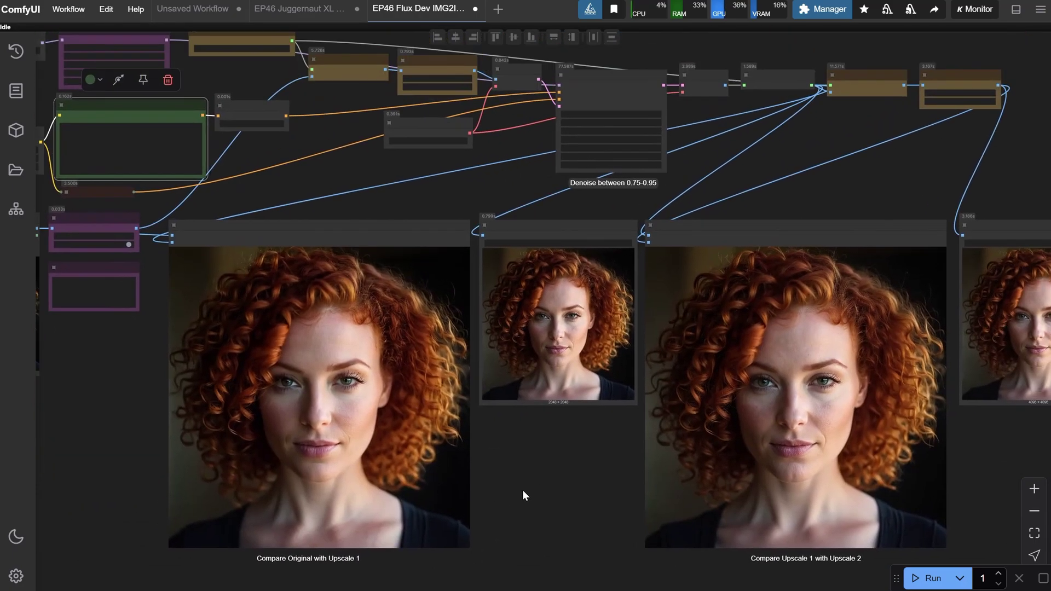
pyautogui.scroll(3, 547, 455)
pyautogui.hscroll(3, 523, 445)
pyautogui.scroll(3, 524, 446)
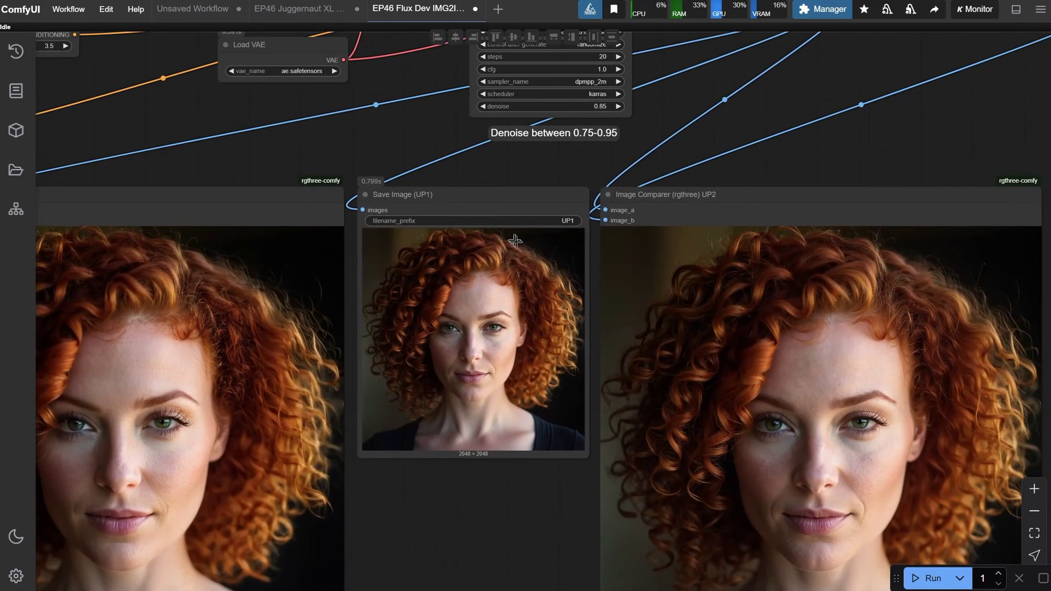
pyautogui.hscroll(5, 615, 153)
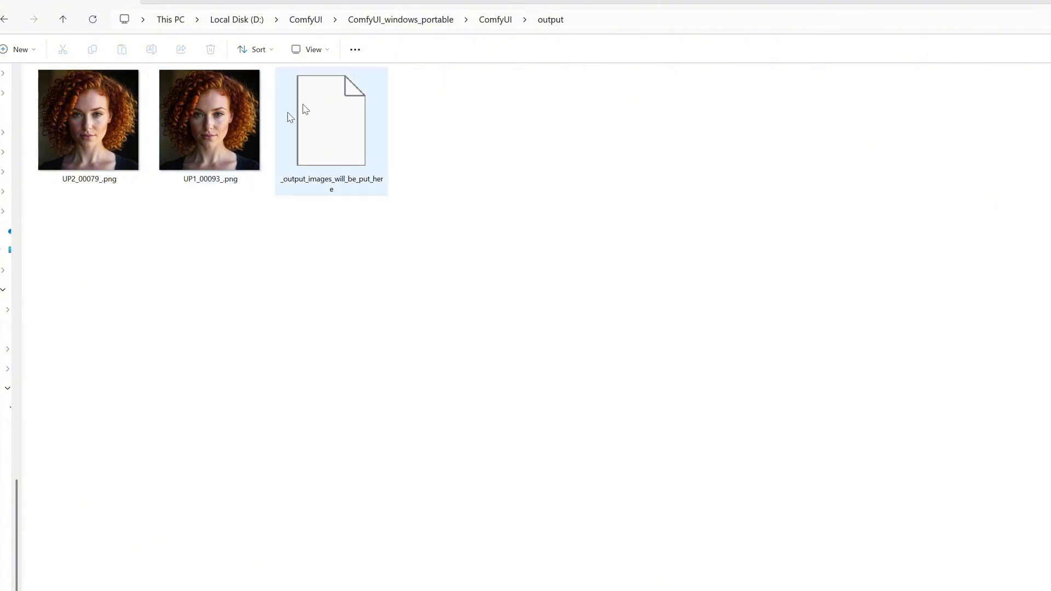
# In File Explorer, check the file details of the saved UP1 and UP2 images in the ComfyUI output folder
pyautogui.click(189, 136)
pyautogui.click(101, 141)
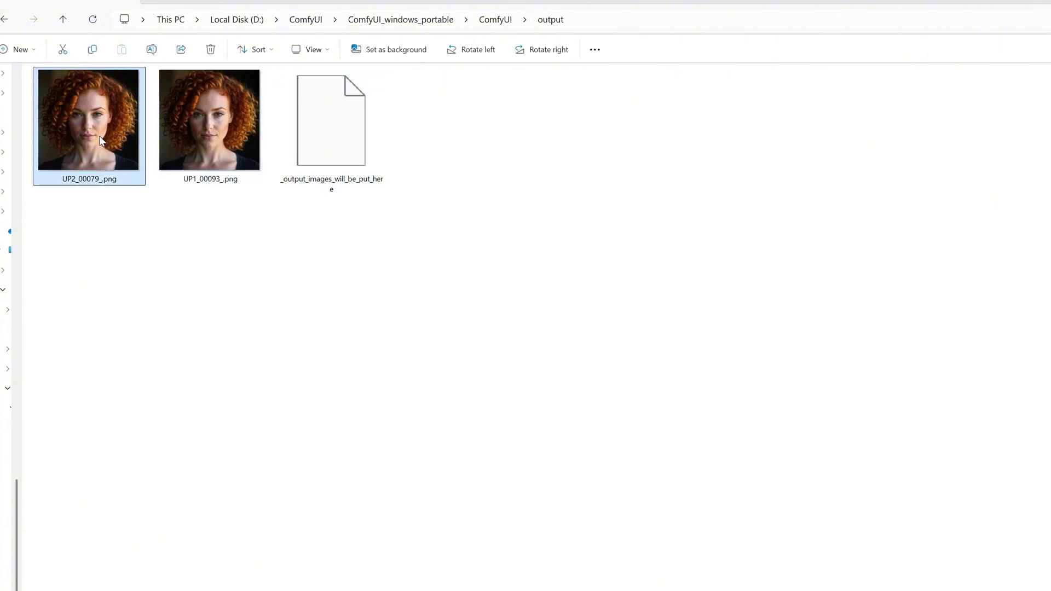
pyautogui.click(195, 143)
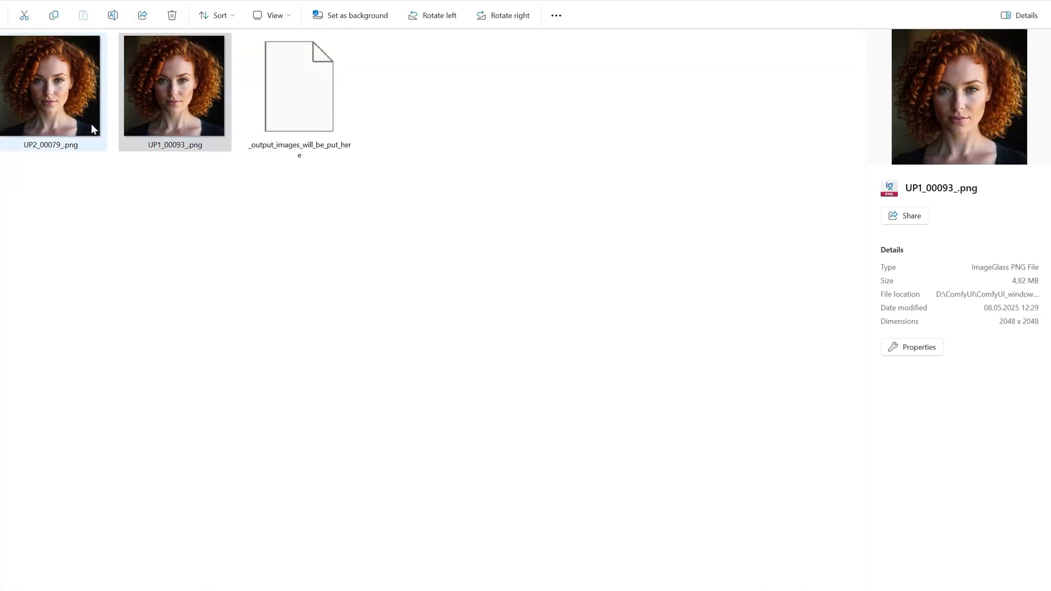
pyautogui.click(200, 125)
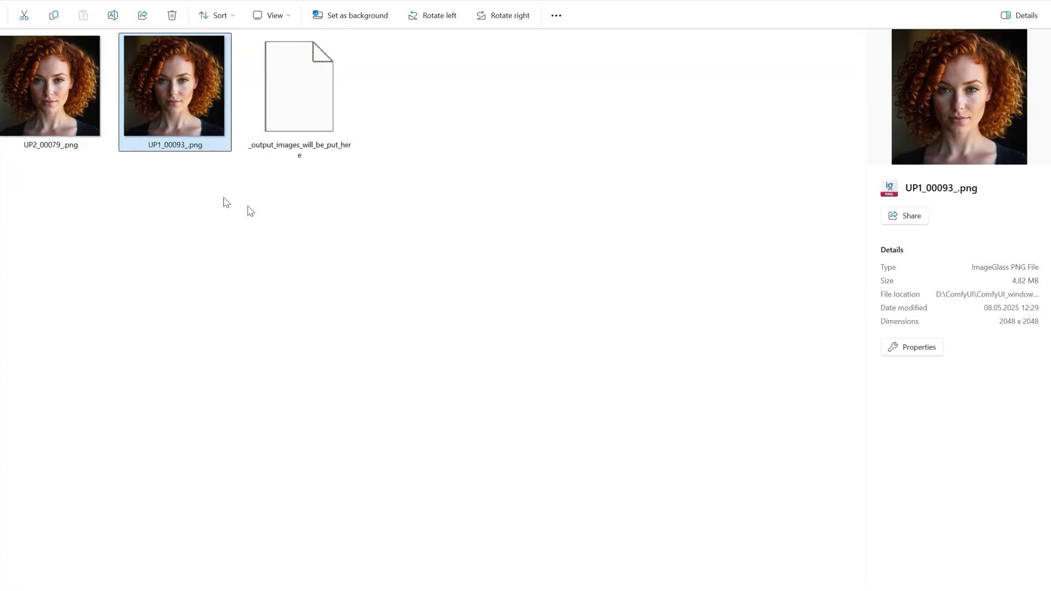
pyautogui.click(57, 112)
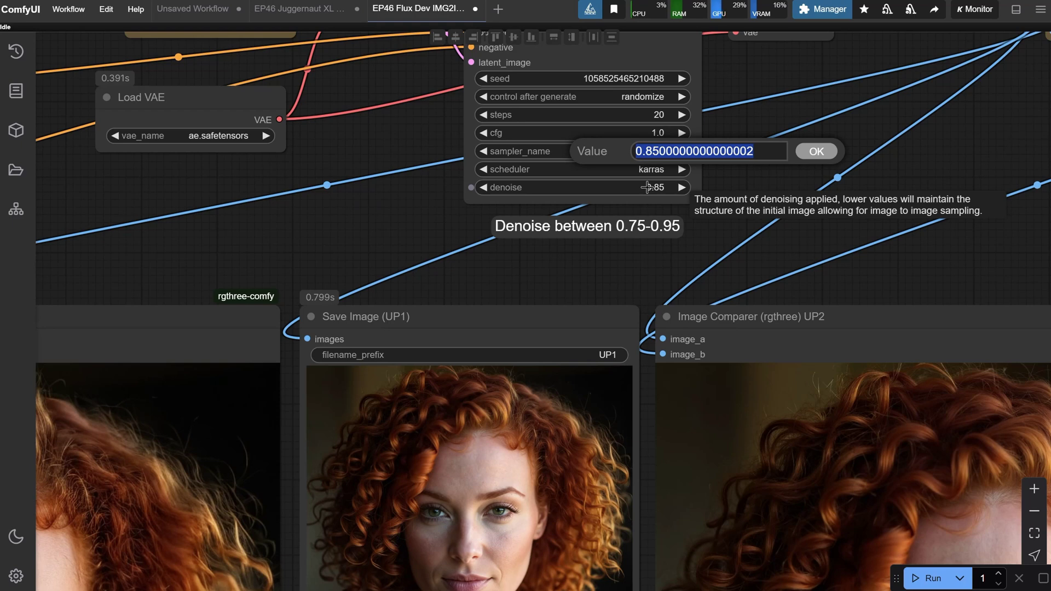
# Set the KSampler's denoise to 0.95 in ComfyUI and run the workflow again
pyautogui.write('0.95')
pyautogui.press('Return')
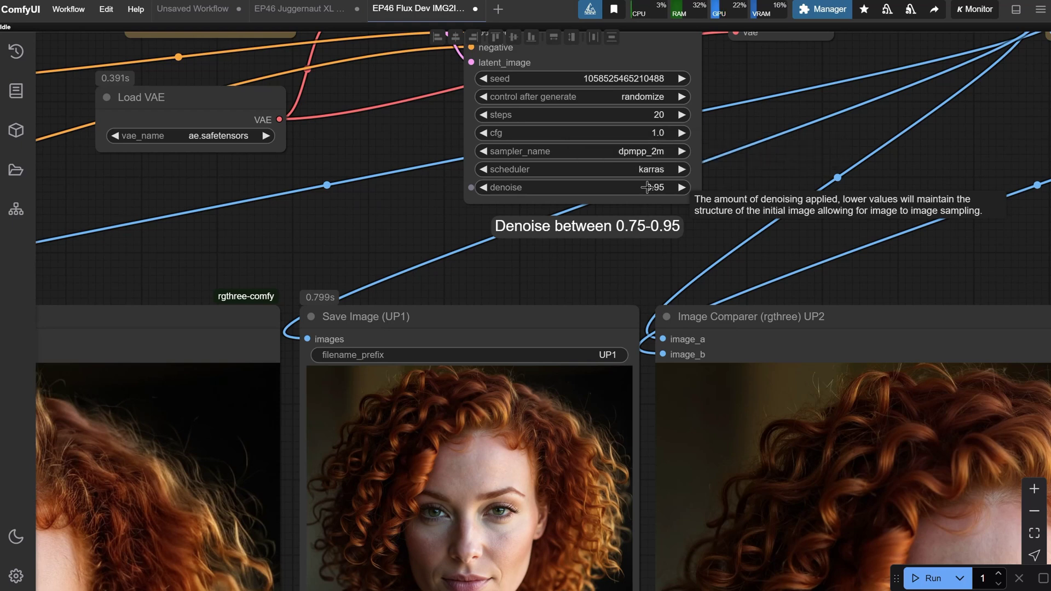
pyautogui.click(925, 580)
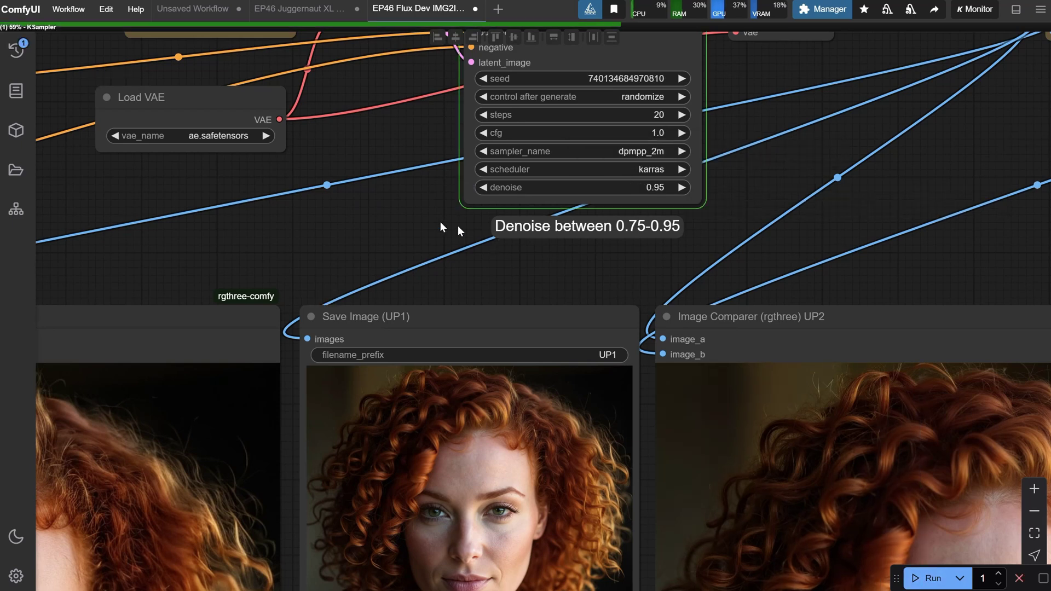
# Compare the original with the 0.95-denoise upscale in the UP1 comparer, inspecting the eyes, ear and hair
pyautogui.moveTo(243, 255); pyautogui.dragTo(613, 39)
pyautogui.scroll(-3, 612, 39)
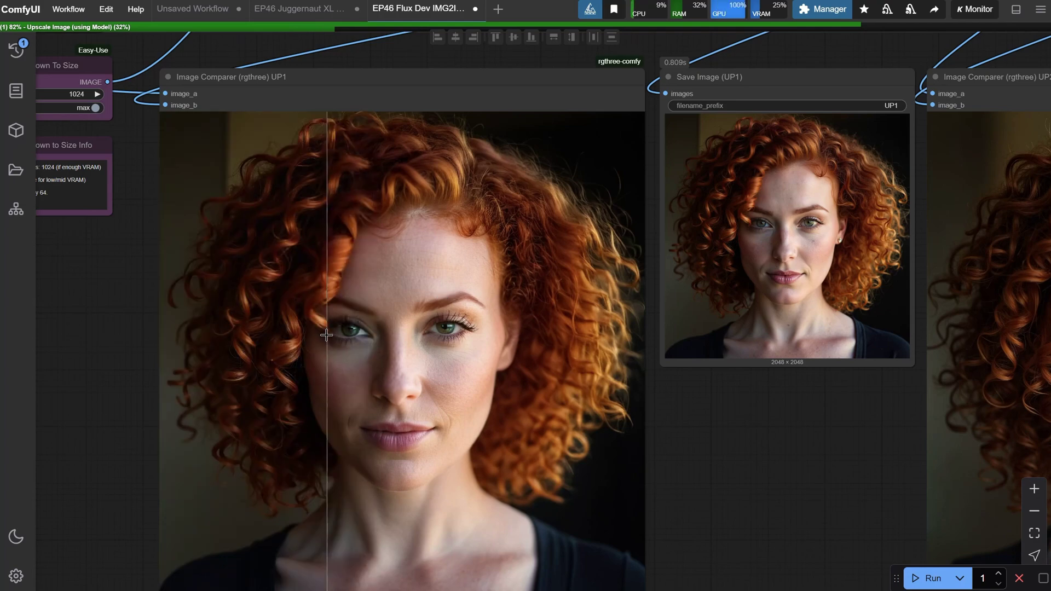
pyautogui.scroll(5, 326, 334)
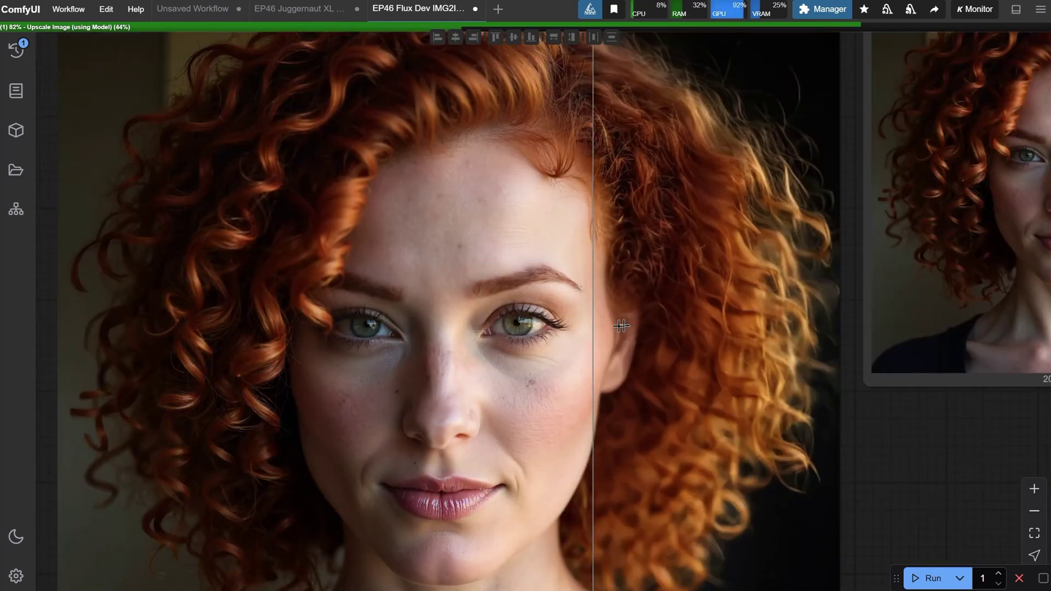
pyautogui.scroll(5, 816, 303)
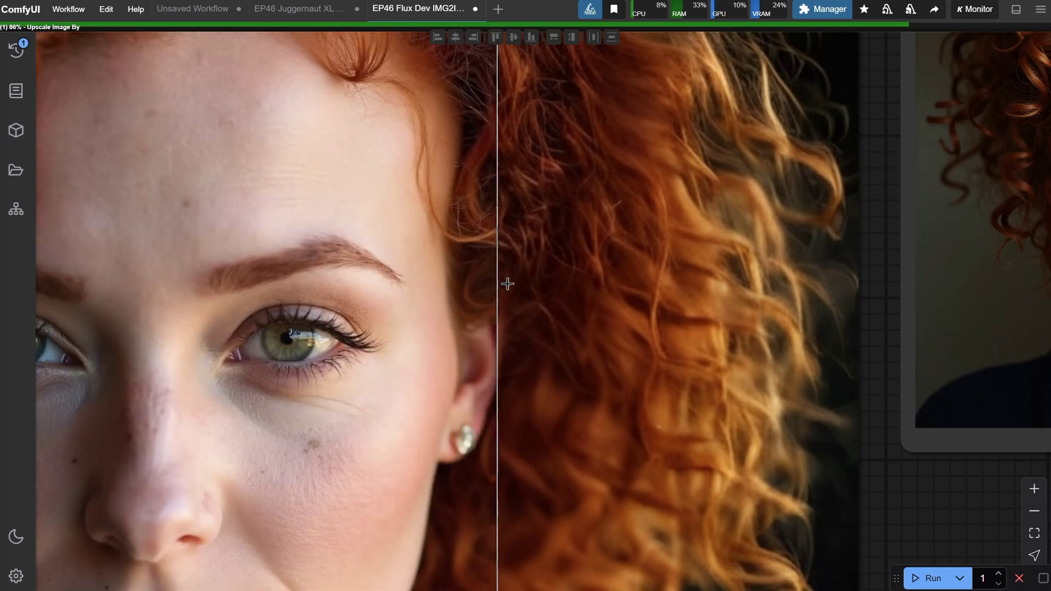
pyautogui.scroll(-6, 514, 281)
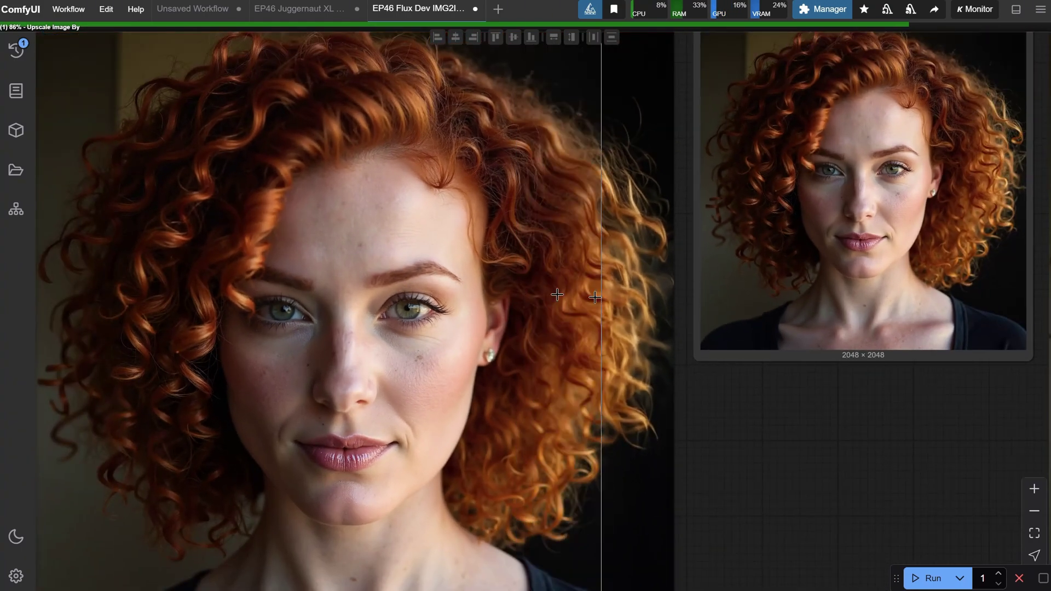
# Examine the eye and hair detail up close in the UP1 comparer, then view the whole comparison
pyautogui.scroll(6, 100, 305)
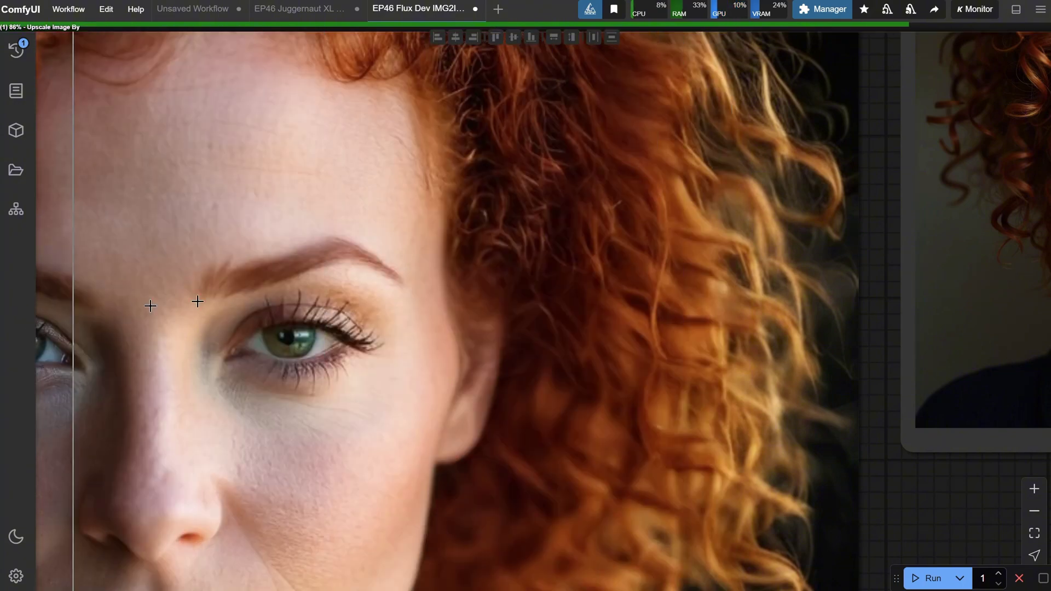
pyautogui.scroll(-5, 512, 281)
pyautogui.scroll(-2, 516, 280)
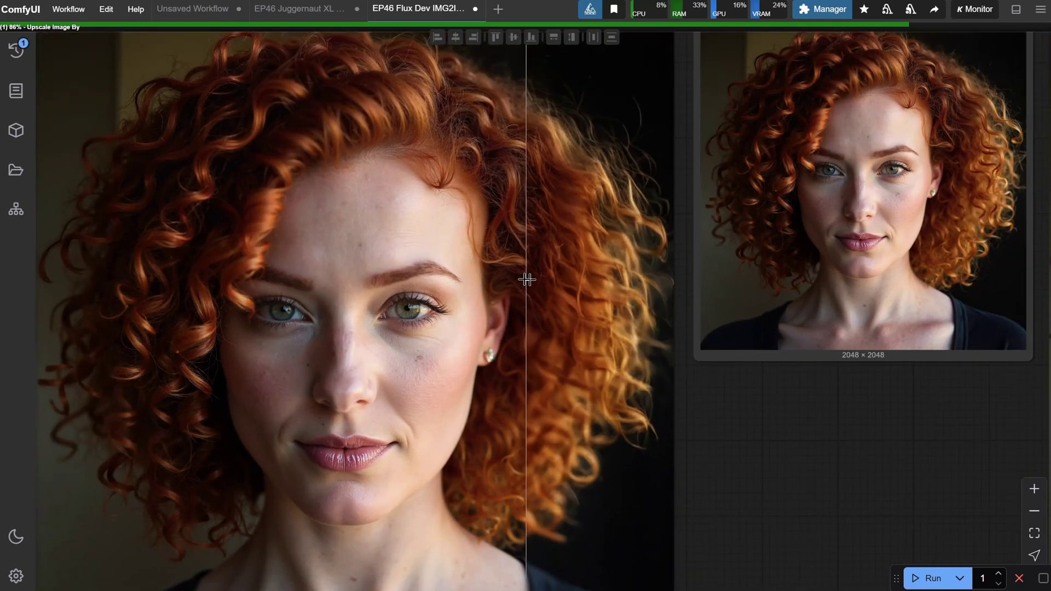
pyautogui.scroll(-3, 711, 404)
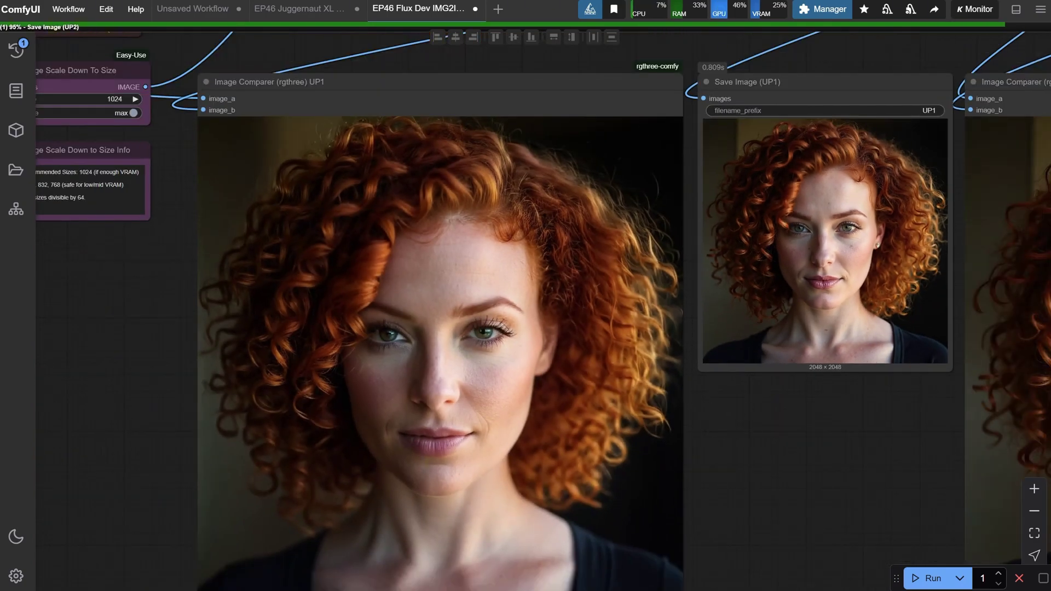
pyautogui.scroll(-6, 139, 363)
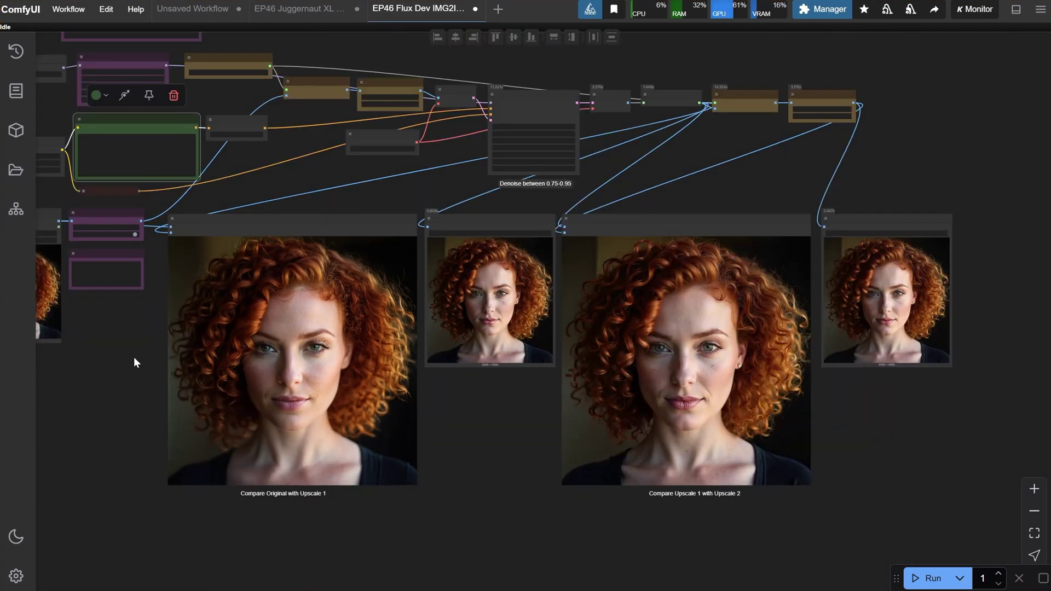
# Trace the Flux Dev workflow through the Load Image, Image Scale Down To Size, KSampler and both Save Image nodes
pyautogui.scroll(-1, 120, 359)
pyautogui.moveTo(118, 359); pyautogui.dragTo(237, 446)
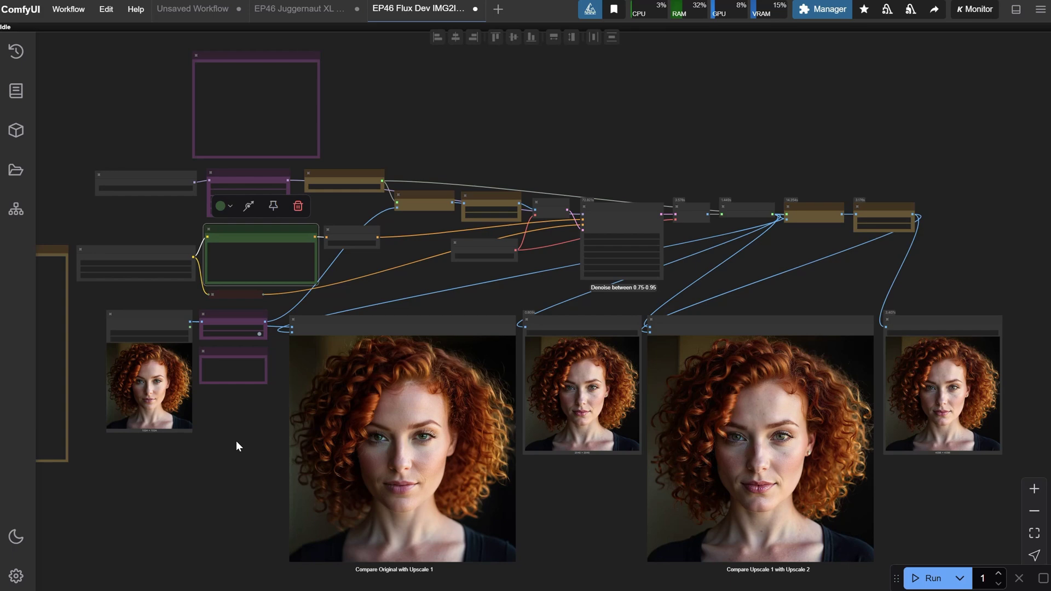
pyautogui.click(164, 320)
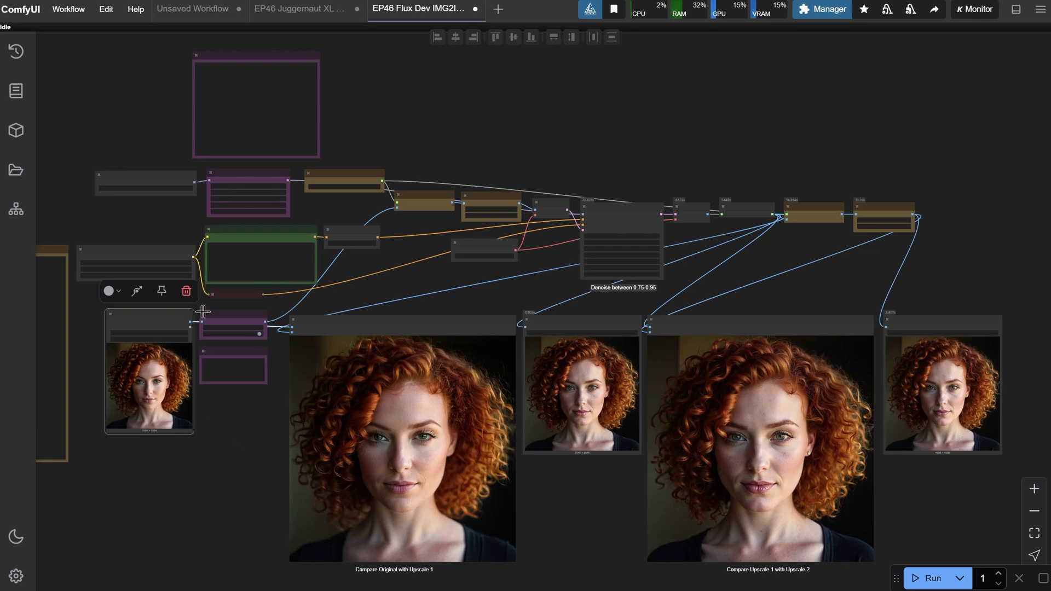
pyautogui.click(227, 319)
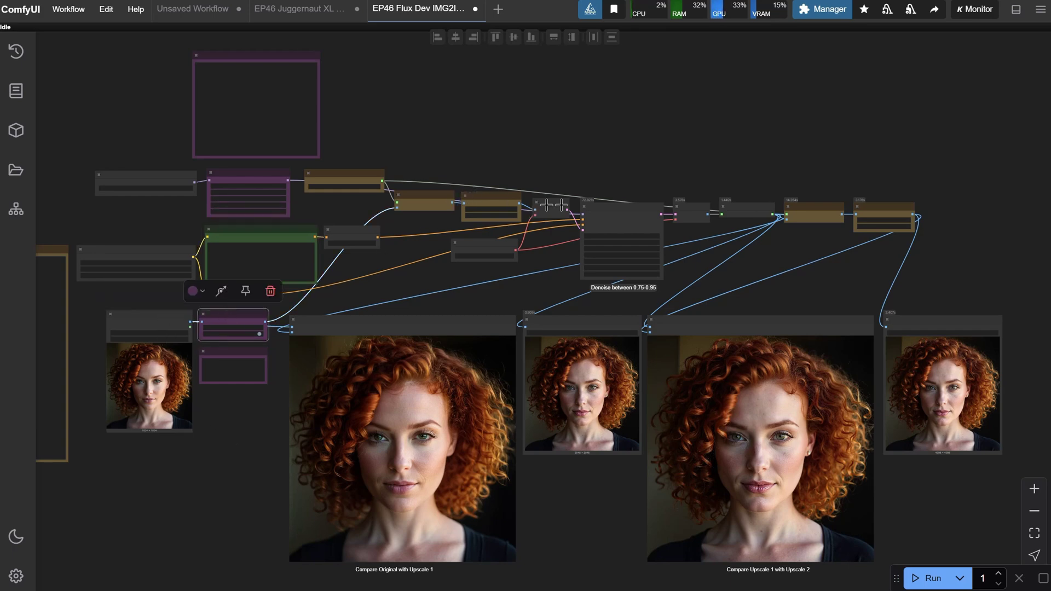
pyautogui.click(608, 213)
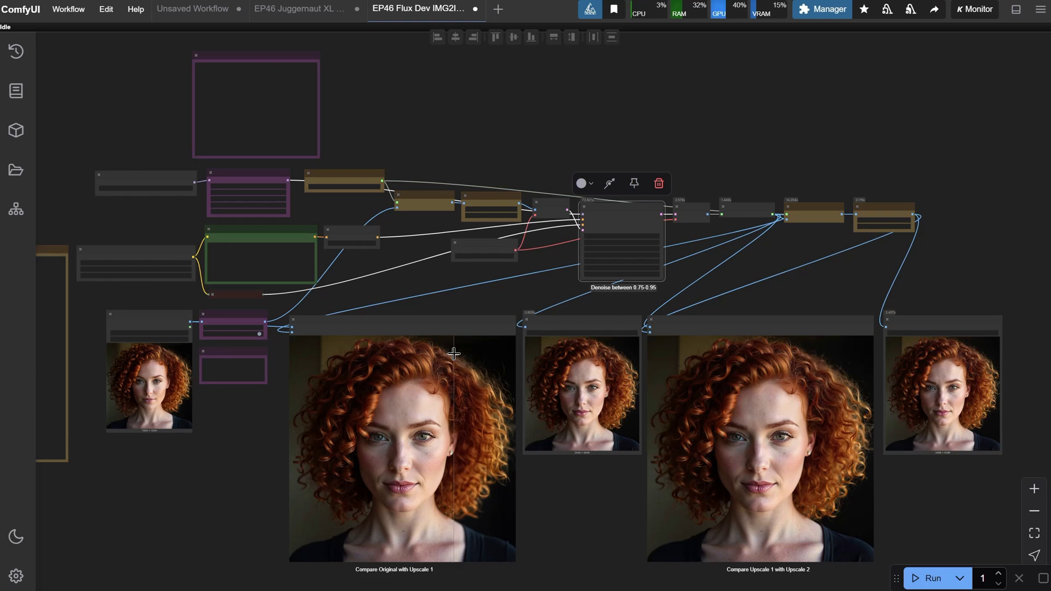
pyautogui.click(573, 321)
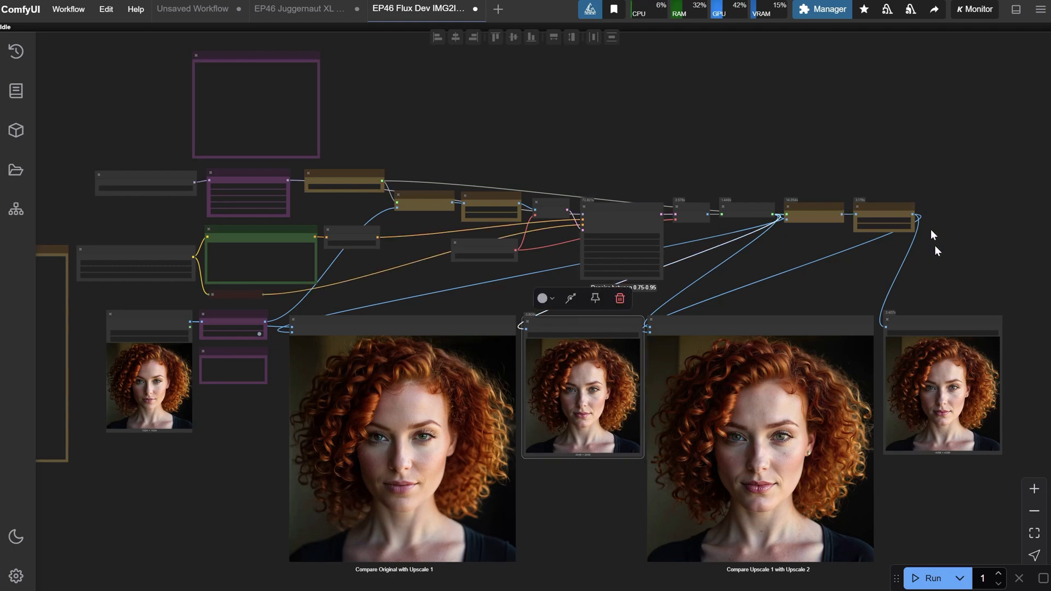
pyautogui.click(921, 318)
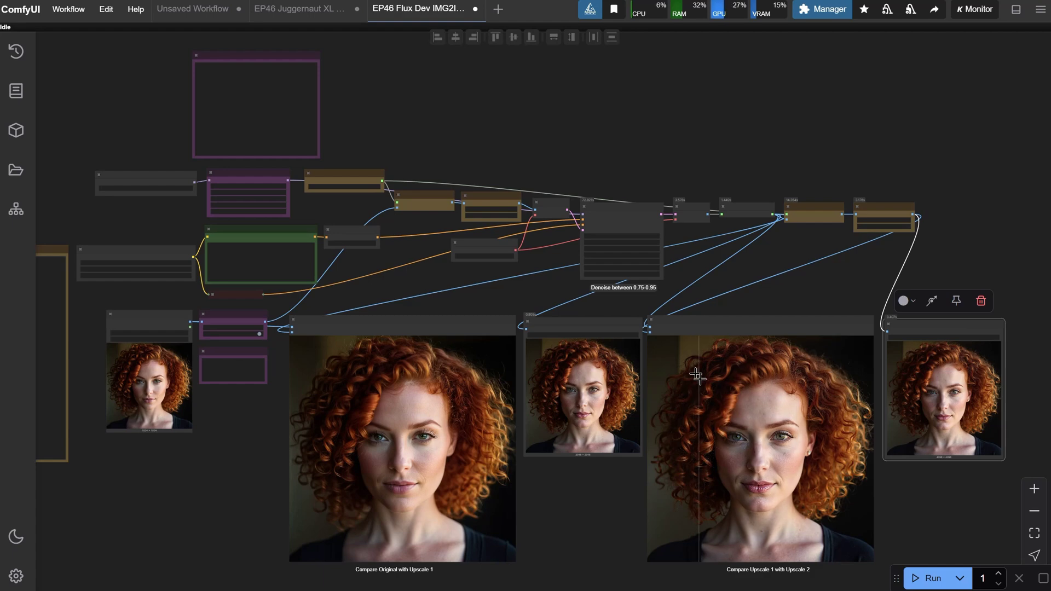
# Open the workflow file EP46 Fluxmania V IMG2IMG Upscaler.json from the Ep46 folder
pyautogui.click(66, 10)
pyautogui.click(72, 54)
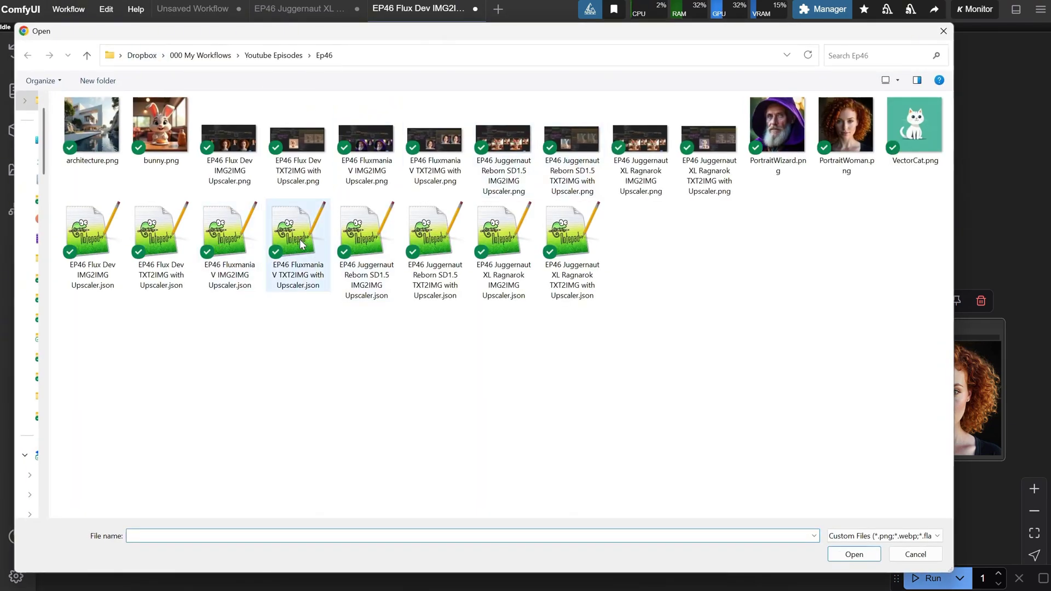
pyautogui.click(301, 244)
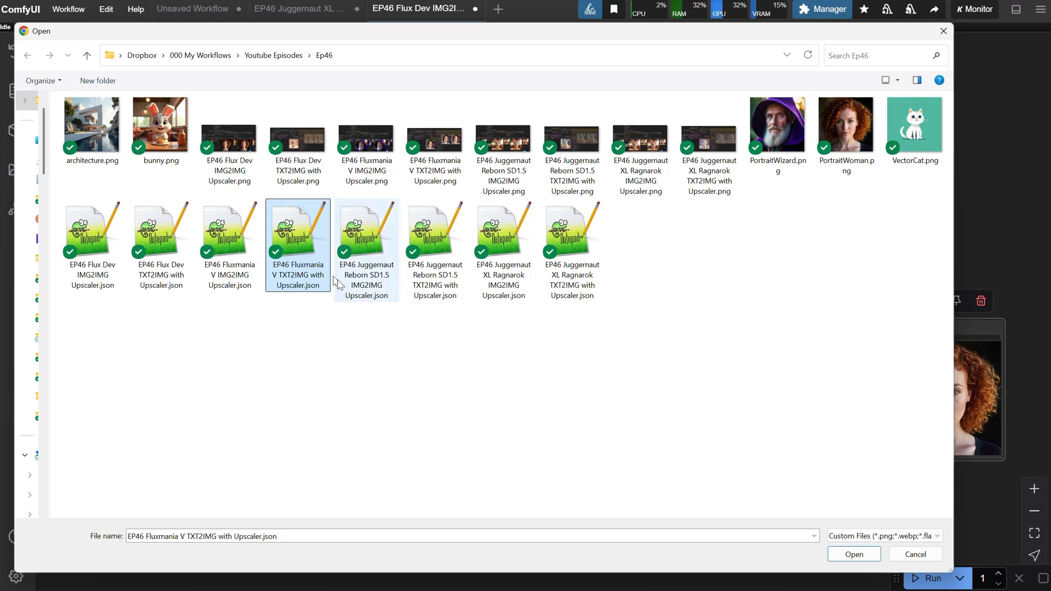
pyautogui.click(258, 265)
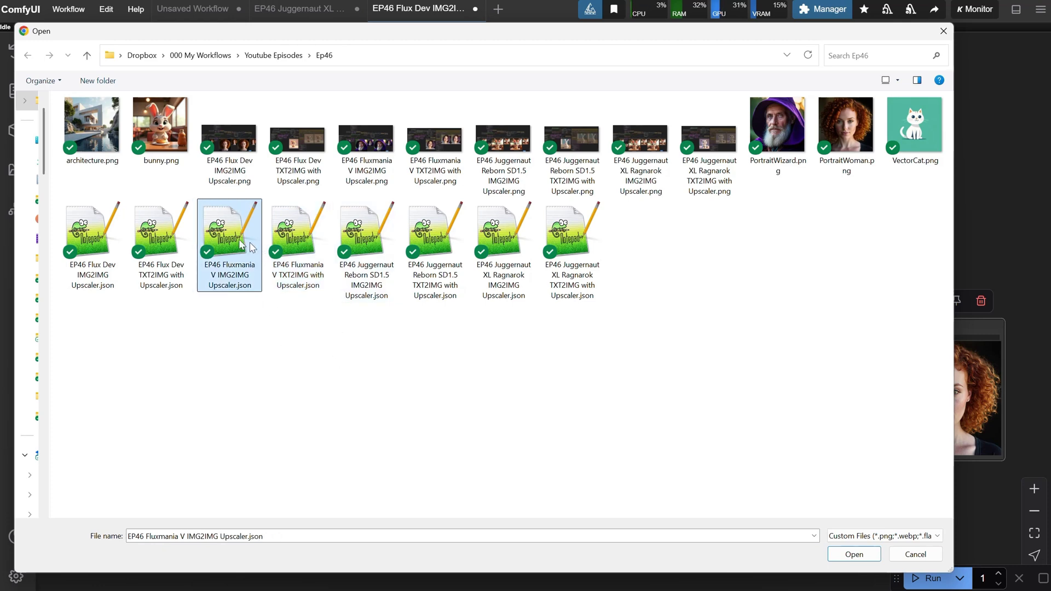
pyautogui.doubleClick(238, 239)
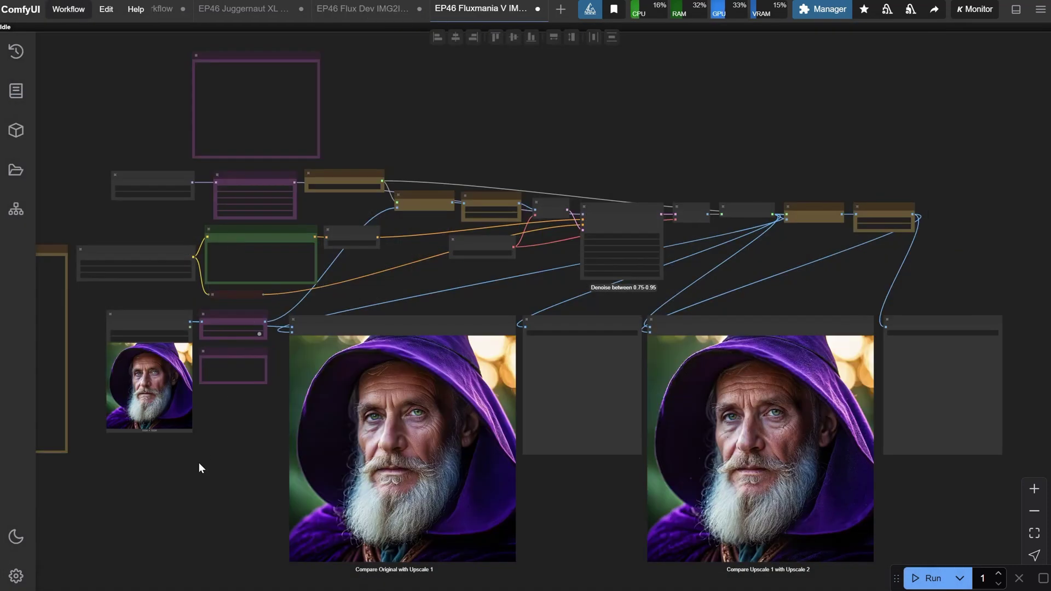
# Complete the positive prompt as "masterpiece, portrait of an old wizard" and run the workflow
pyautogui.scroll(13, 199, 462)
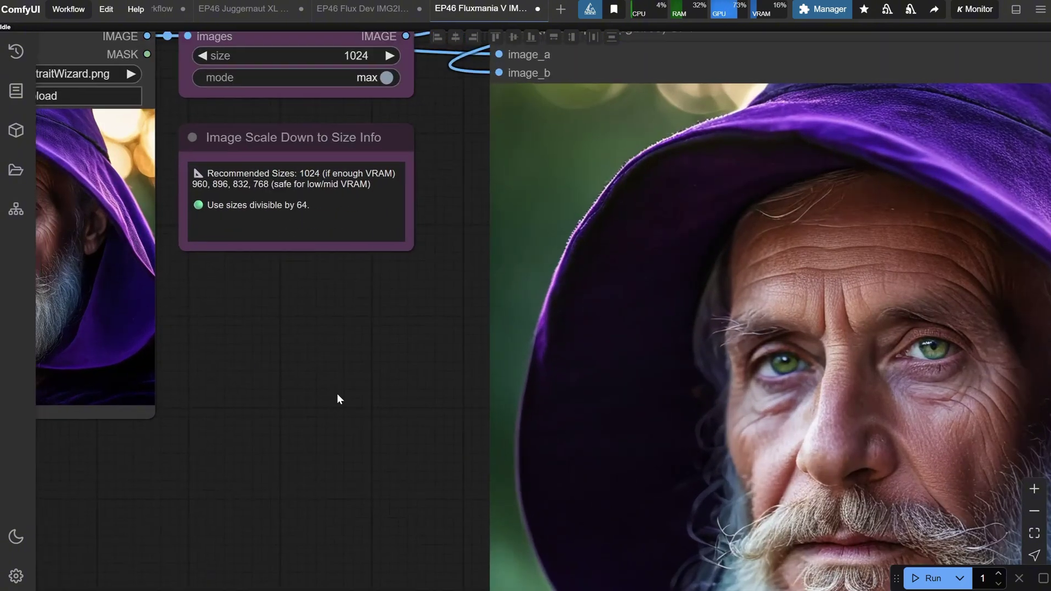
pyautogui.moveTo(336, 399); pyautogui.dragTo(519, 581)
pyautogui.scroll(-4, 539, 501)
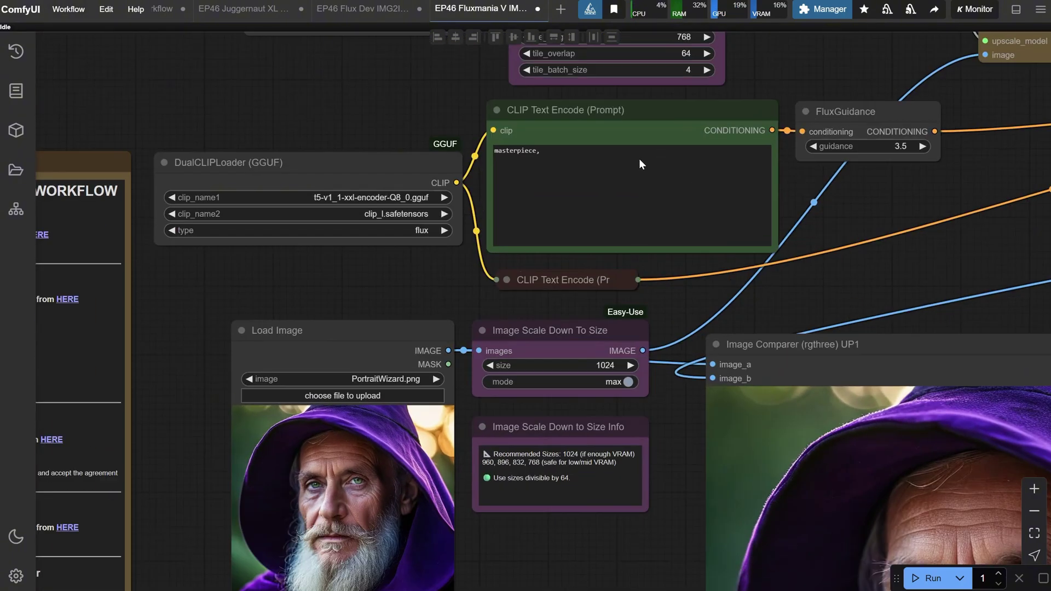
pyautogui.scroll(6, 639, 159)
pyautogui.click(539, 154)
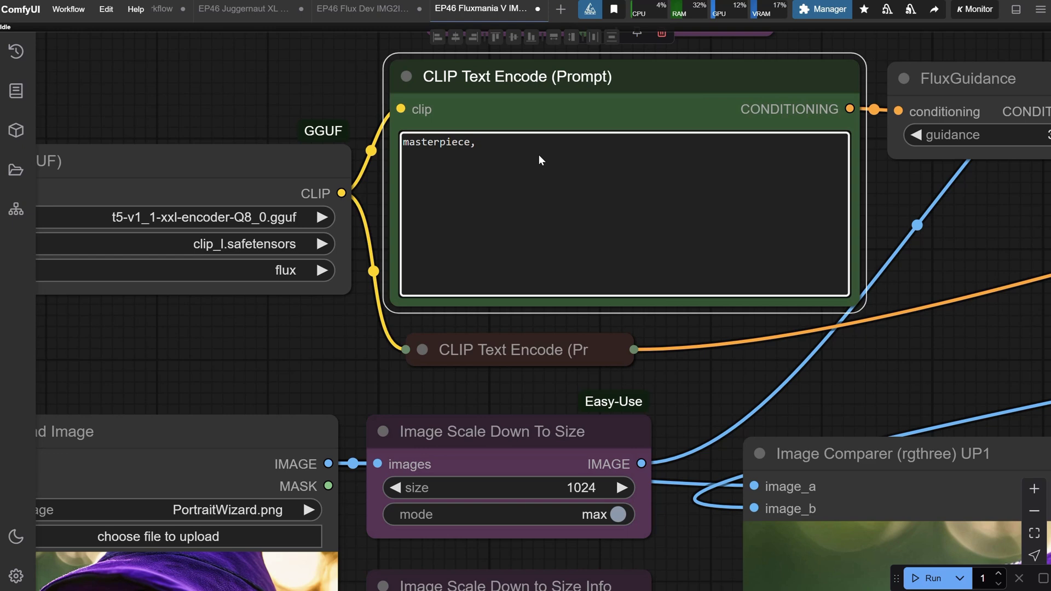
pyautogui.write('portrait')
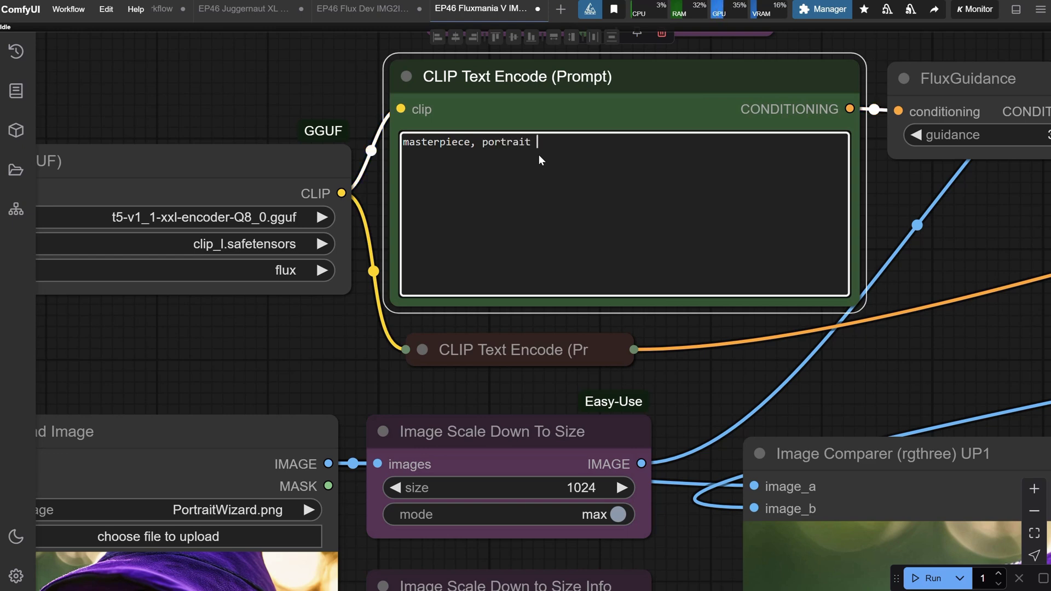
pyautogui.write(' of an old wizard')
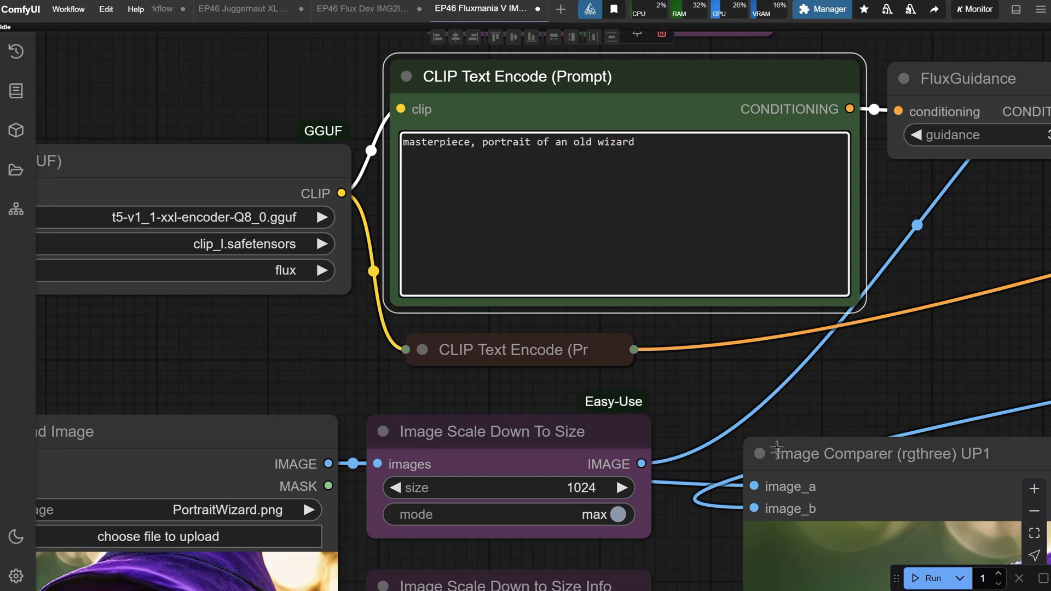
pyautogui.click(929, 579)
# Review the START HERE note's model downloads along with the Load Diffusion Model and Tiled Diffusion nodes
pyautogui.scroll(-10, 646, 327)
pyautogui.scroll(10, 258, 199)
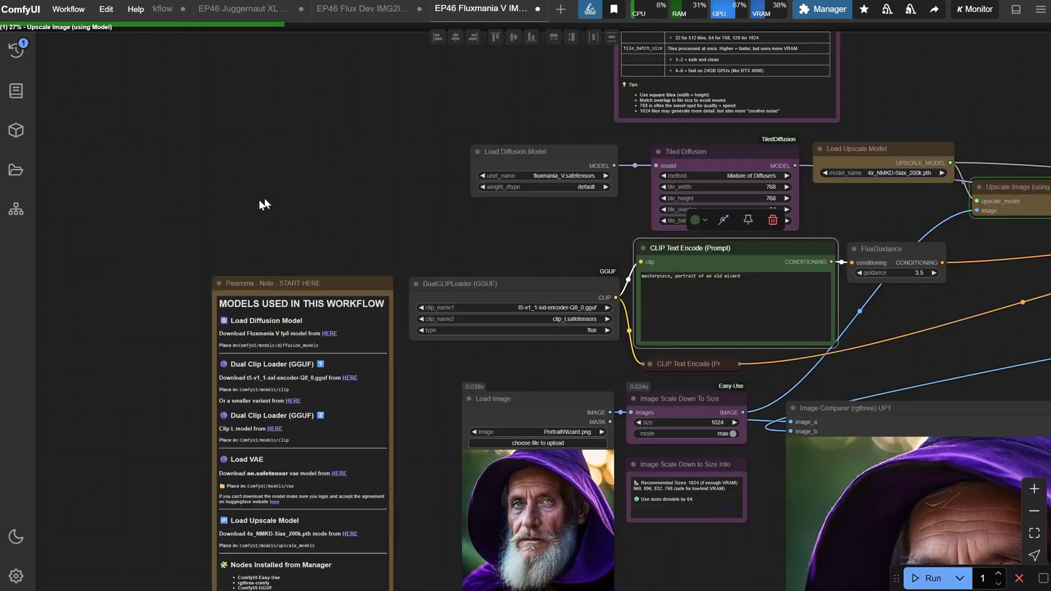
pyautogui.moveTo(329, 281); pyautogui.dragTo(305, 110)
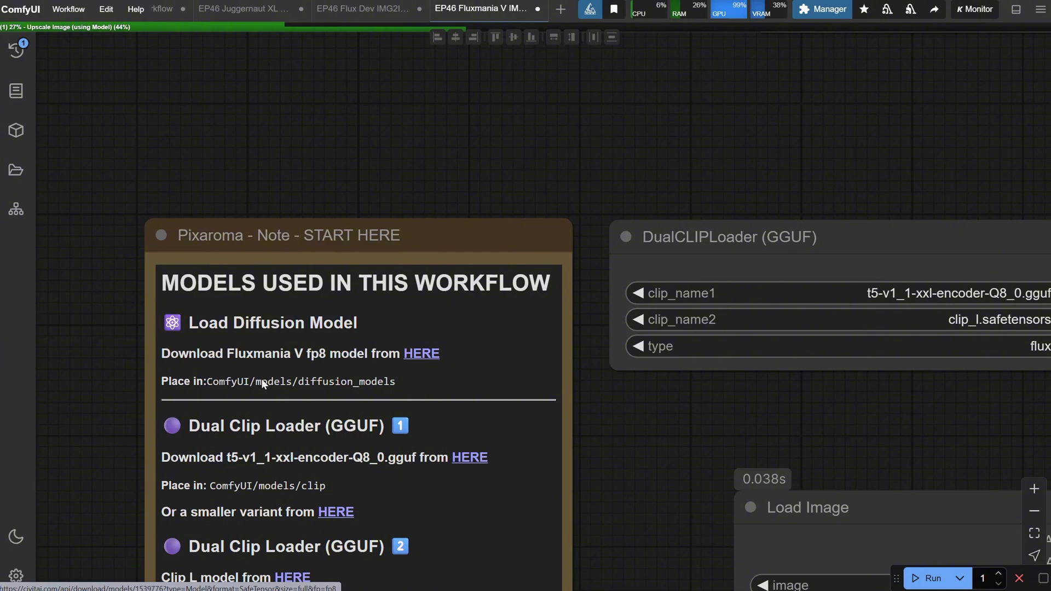
pyautogui.scroll(-6, 485, 157)
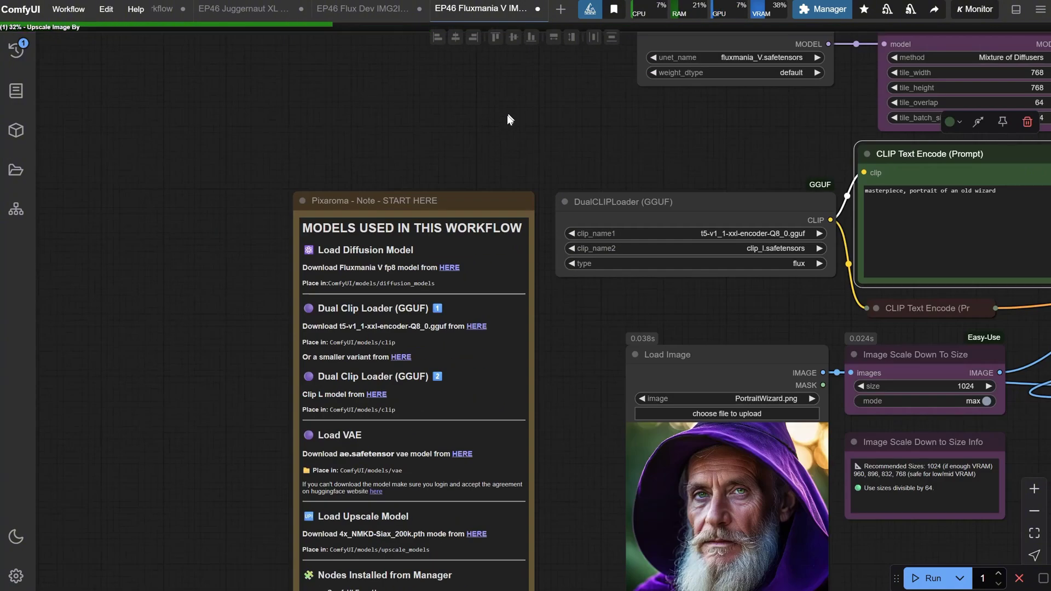
pyautogui.moveTo(508, 119); pyautogui.dragTo(341, 376)
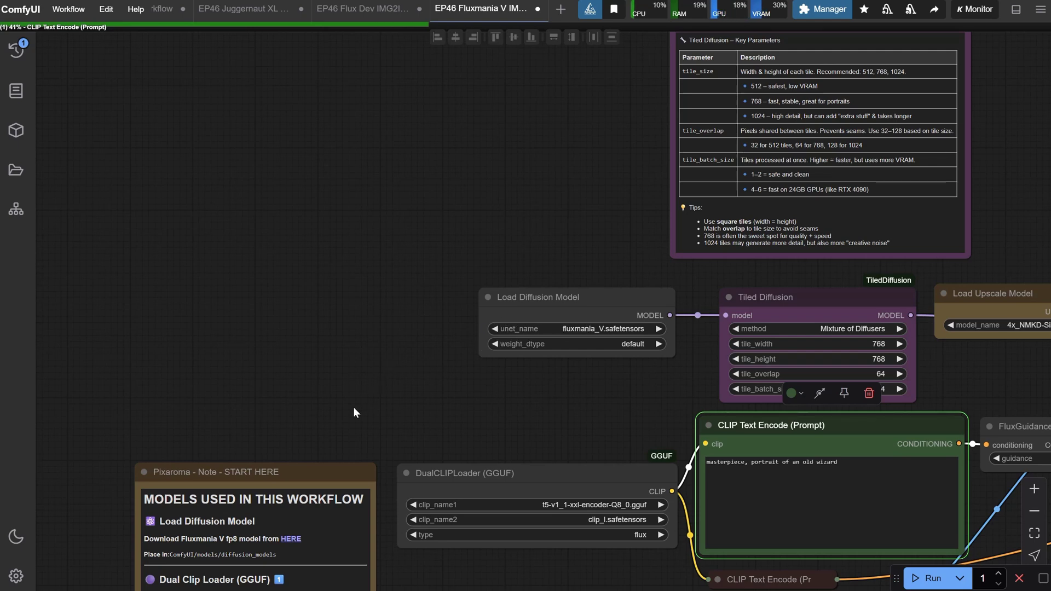
pyautogui.moveTo(353, 413); pyautogui.dragTo(323, 274)
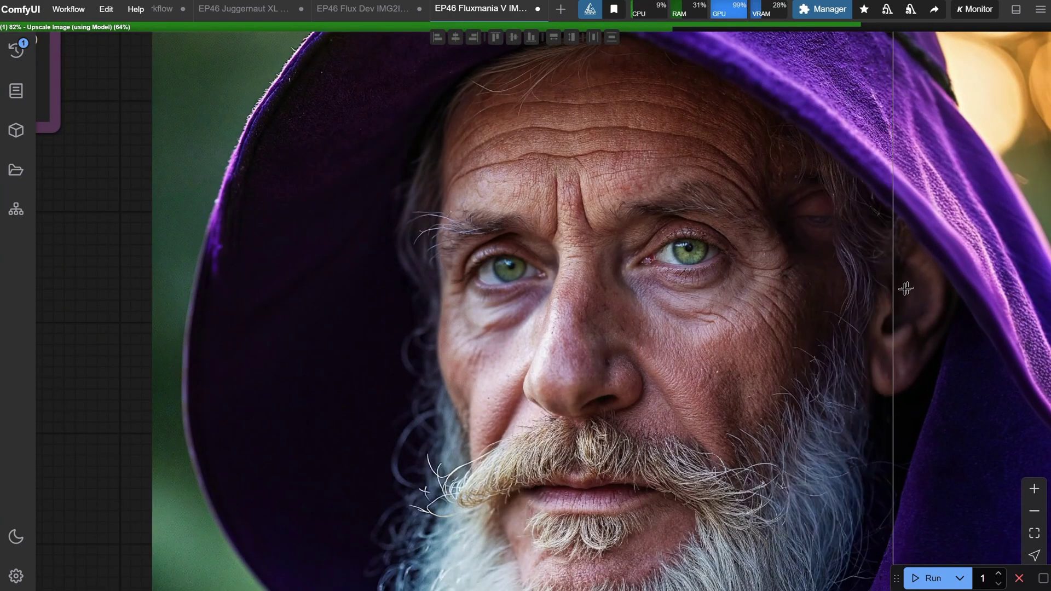
# Compare the original wizard portrait with its first upscale in the UP1 comparer, inspecting the eyes, skin and ear
pyautogui.scroll(3, 919, 282)
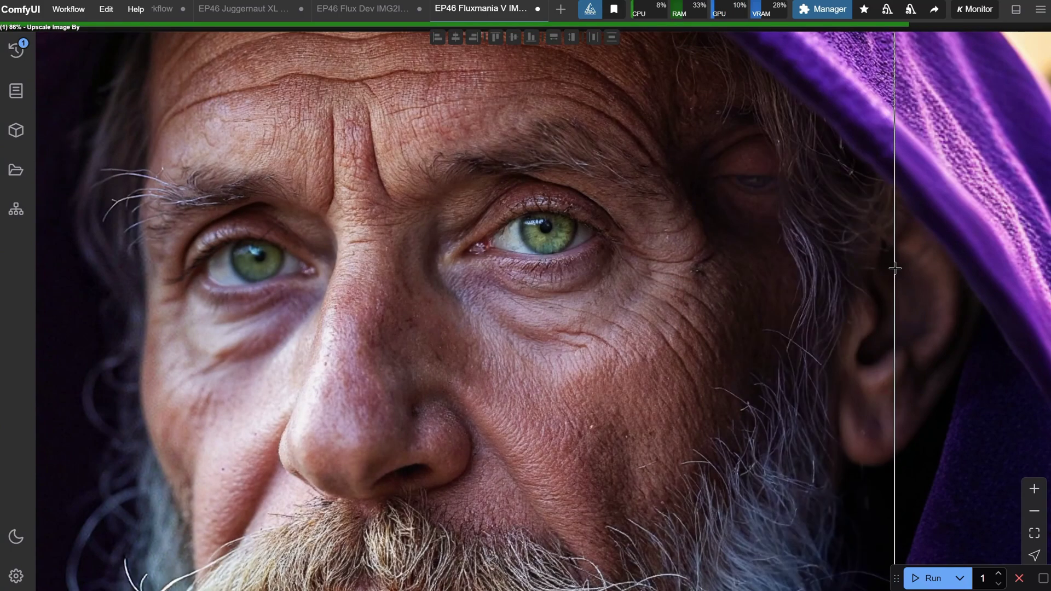
pyautogui.scroll(-3, 894, 268)
pyautogui.scroll(2, 894, 268)
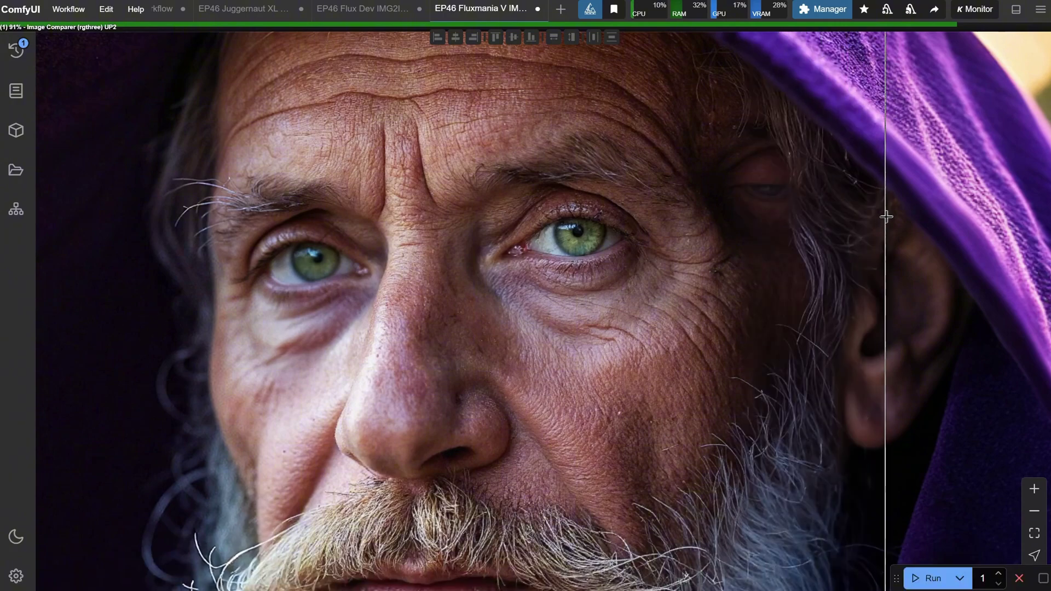
pyautogui.scroll(-2, 885, 216)
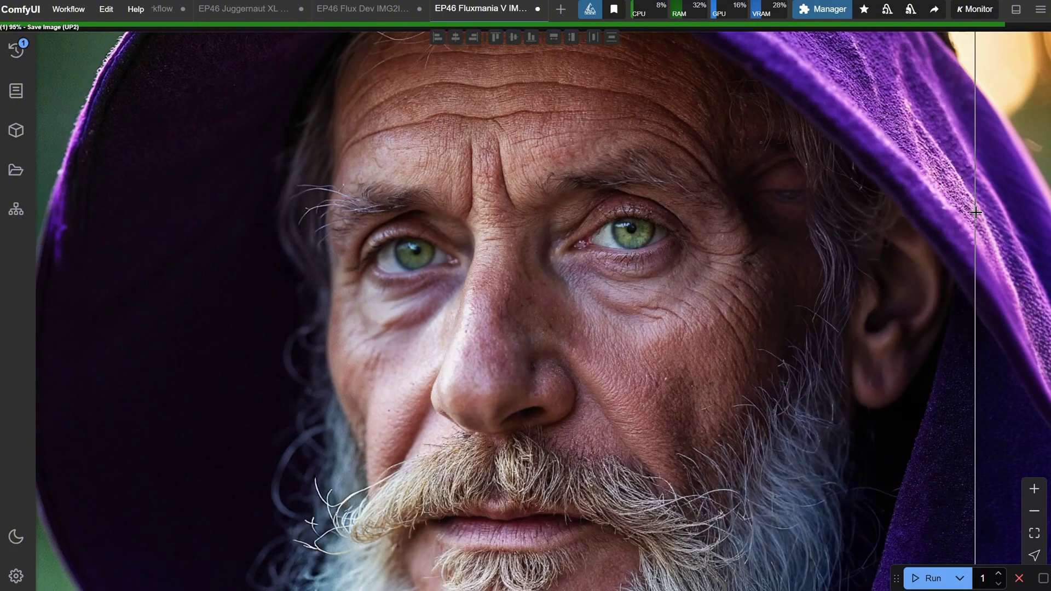
pyautogui.scroll(-10, 975, 213)
# Set the KSampler's denoise to 0.80 and run the workflow again
pyautogui.scroll(8, 537, 199)
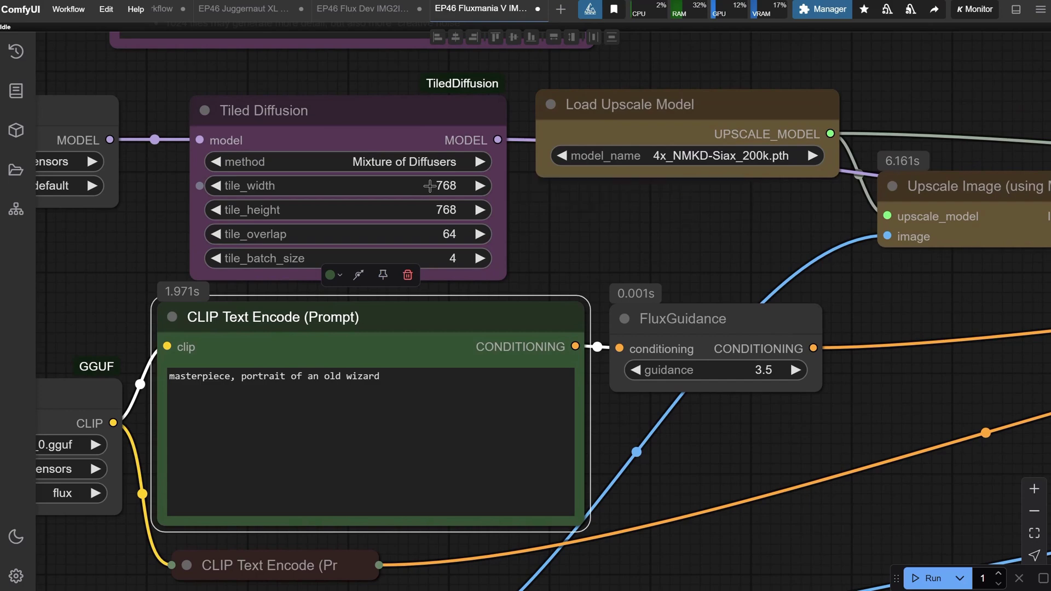
pyautogui.scroll(-10, 430, 186)
pyautogui.scroll(6, 767, 247)
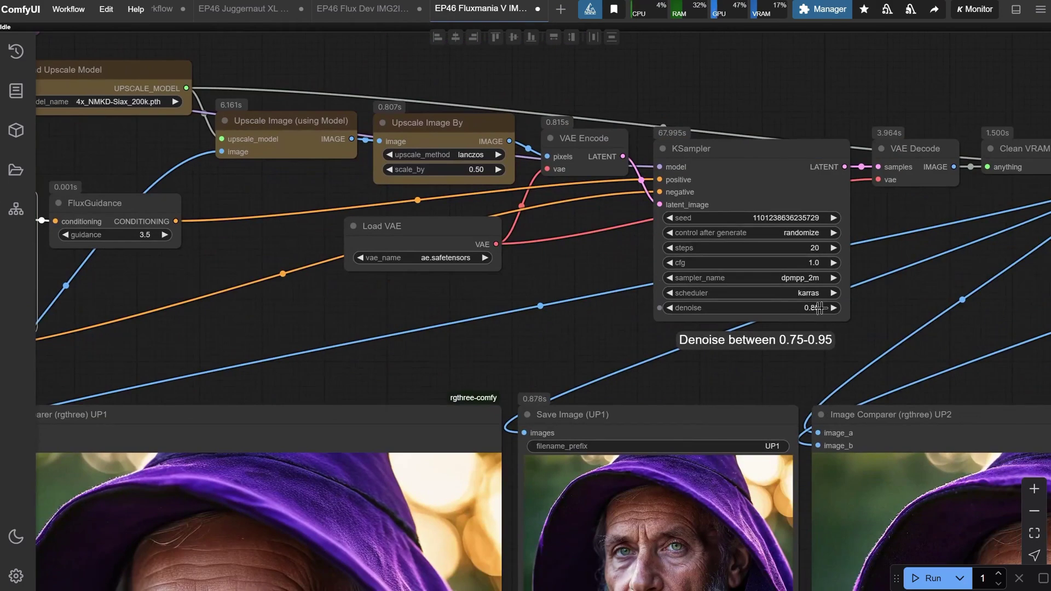
pyautogui.click(788, 307)
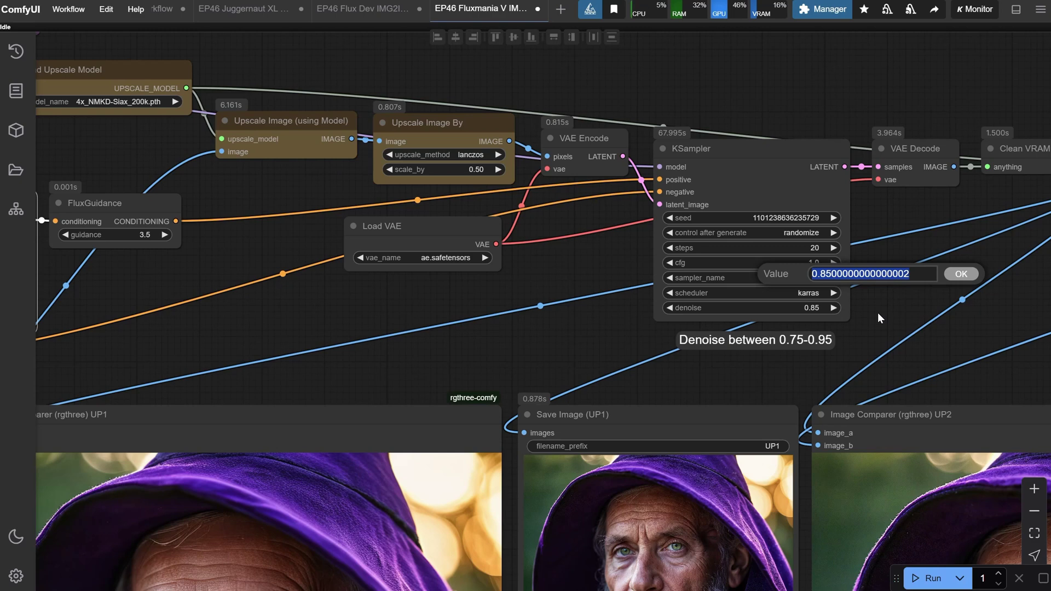
pyautogui.write('0.8')
pyautogui.press('Return')
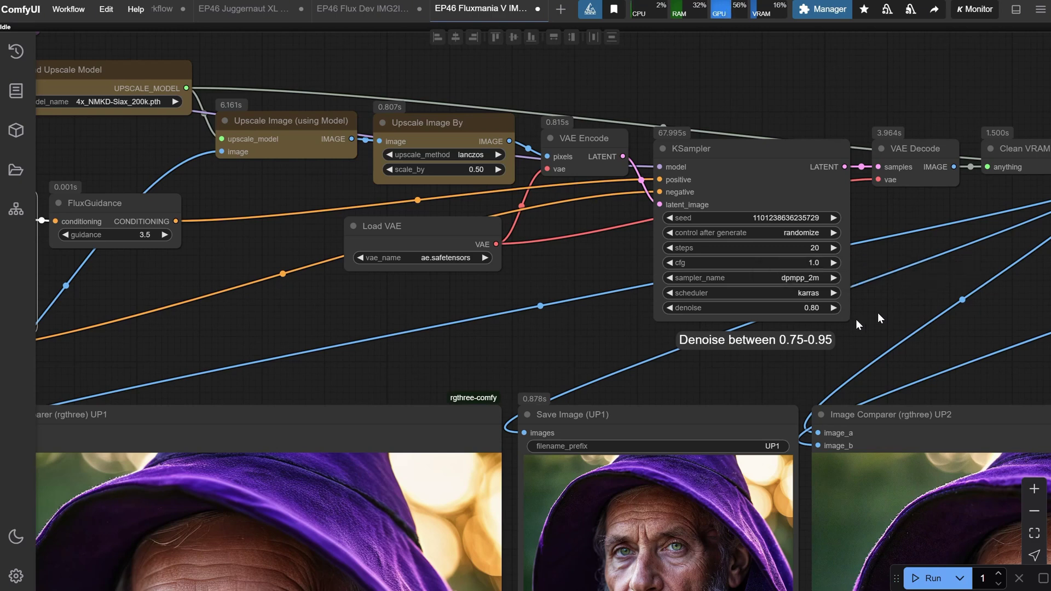
pyautogui.hotkey('ctrl', 'Return')
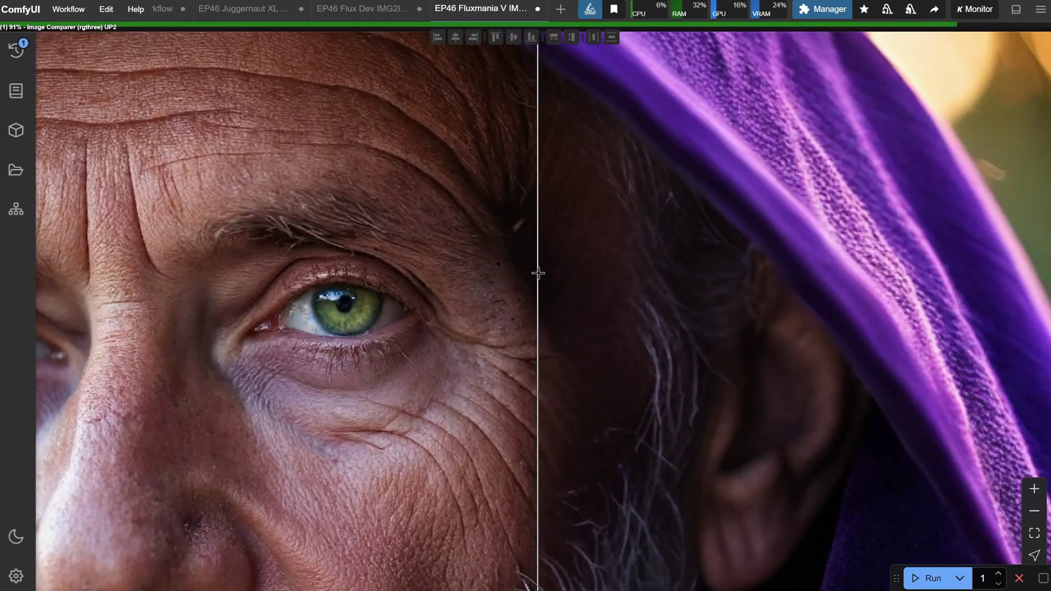
# Compare the 0.80-denoise wizard results in the UP1 and UP2 comparers, inspecting the eyes, skin and beard
pyautogui.scroll(-8, 504, 269)
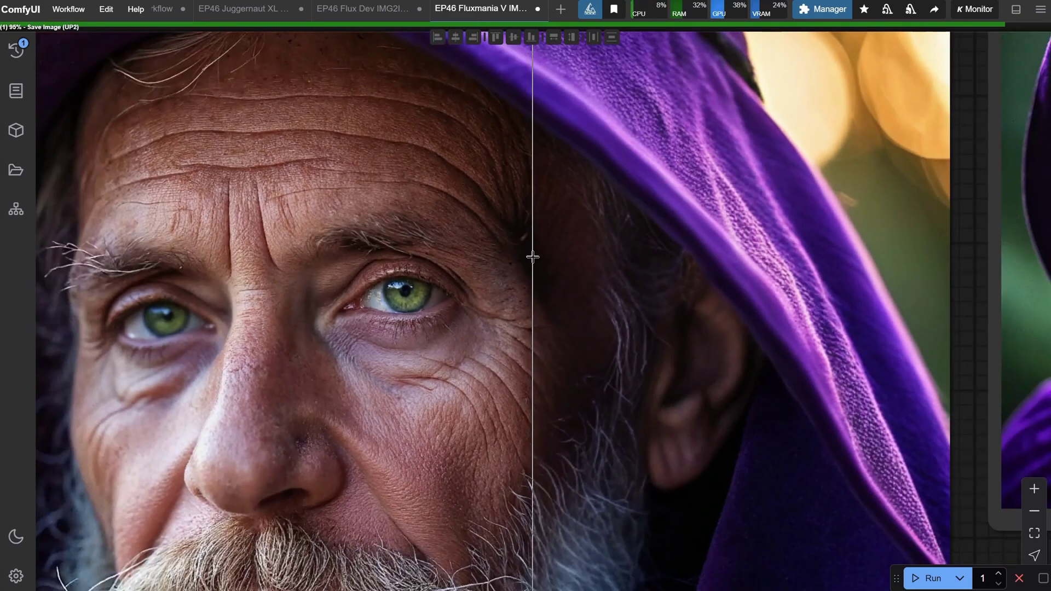
pyautogui.scroll(-2, 372, 265)
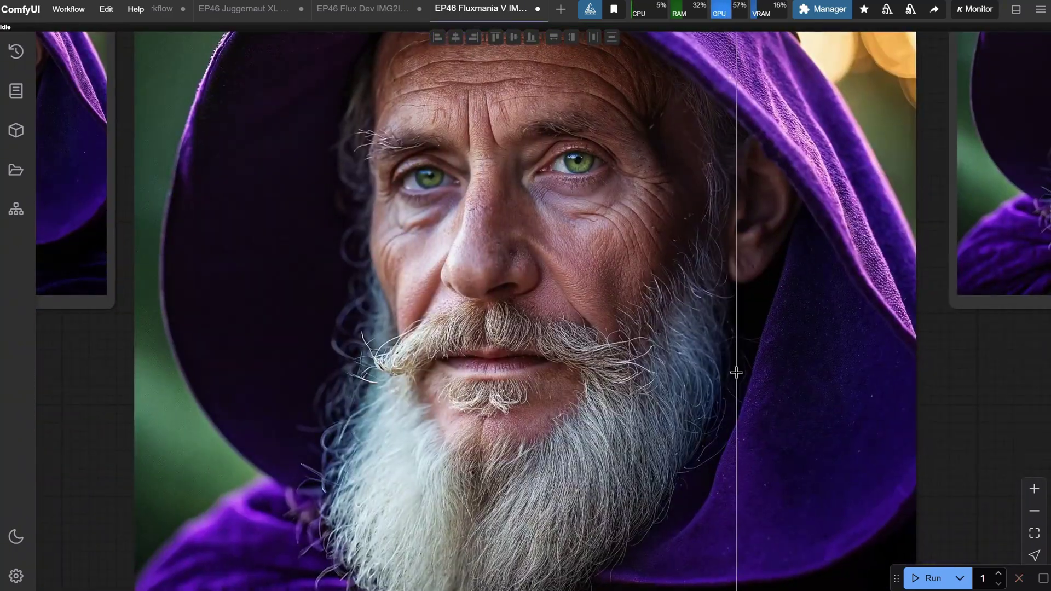
pyautogui.scroll(6, 619, 337)
pyautogui.scroll(-4, 673, 164)
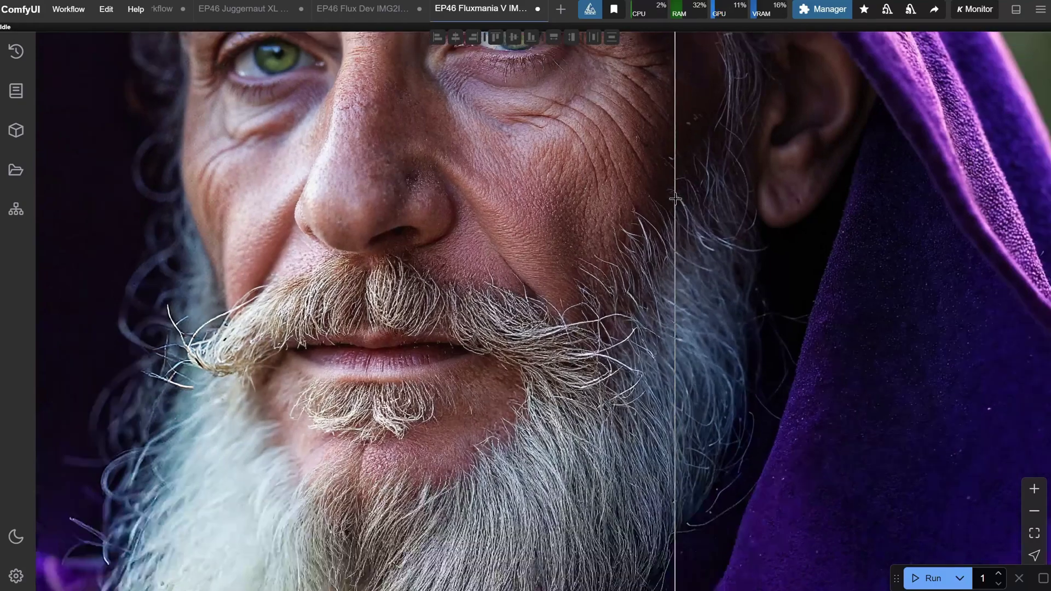
# Inspect the wizard's eyes, beard and hood once more in the UP2 comparer and the saved UP1 image
pyautogui.scroll(4, 602, 76)
pyautogui.scroll(1, 582, 72)
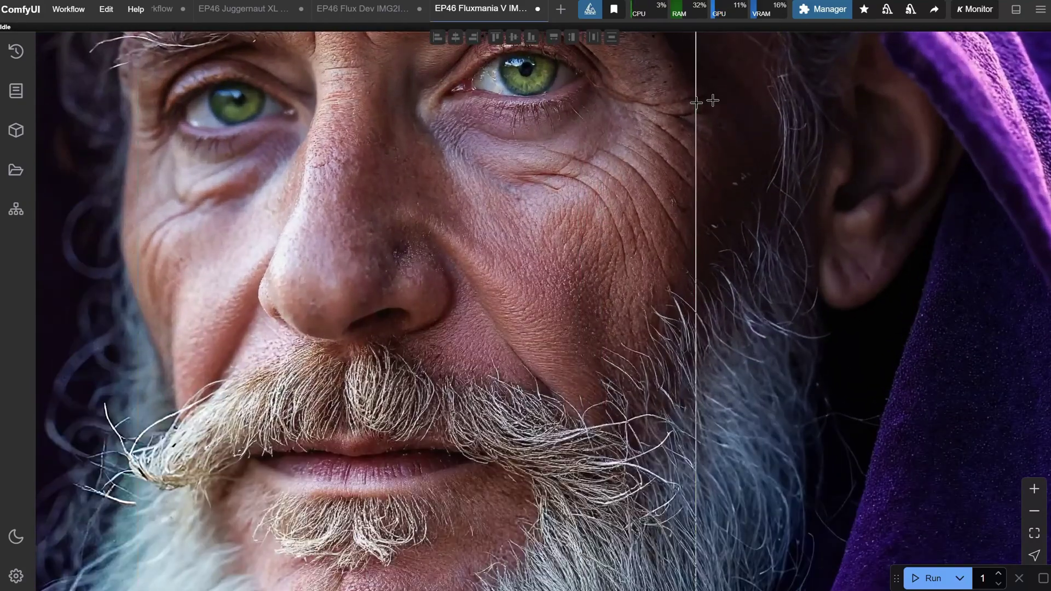
pyautogui.scroll(-5, 638, 273)
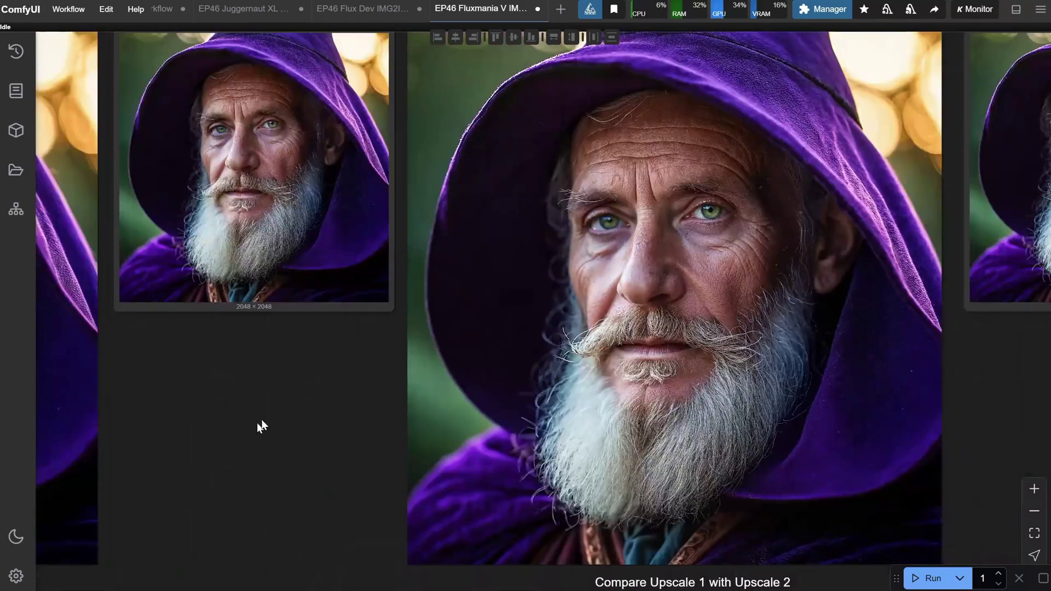
pyautogui.scroll(4, 386, 435)
pyautogui.scroll(-5, 392, 401)
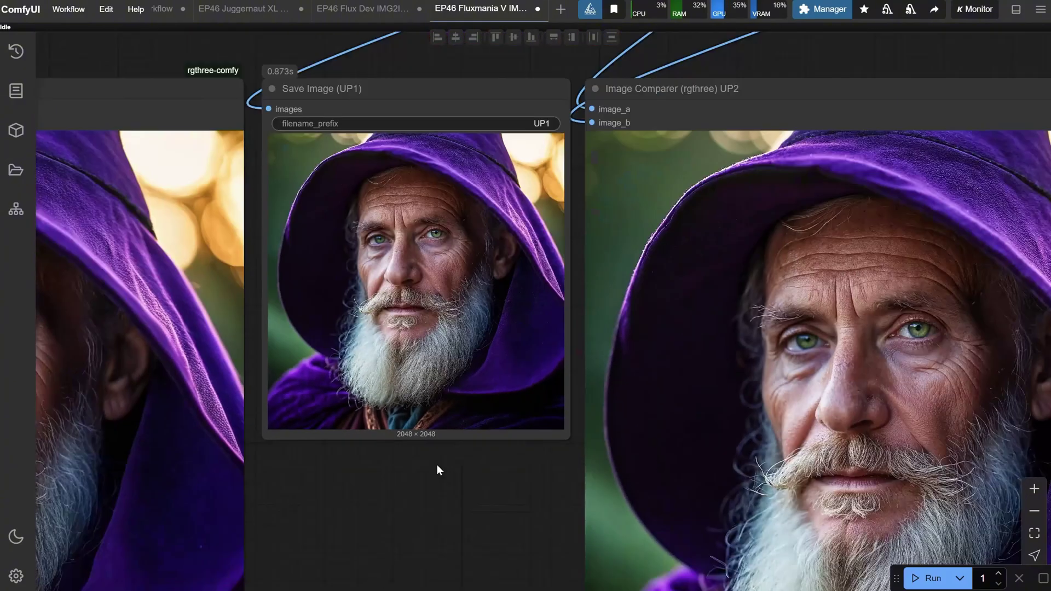
# Load VectorCat.png as the input image, change the positive prompt to "masterpiece, vector cat", and run the workflow
pyautogui.moveTo(438, 469); pyautogui.dragTo(555, 491)
pyautogui.click(347, 293)
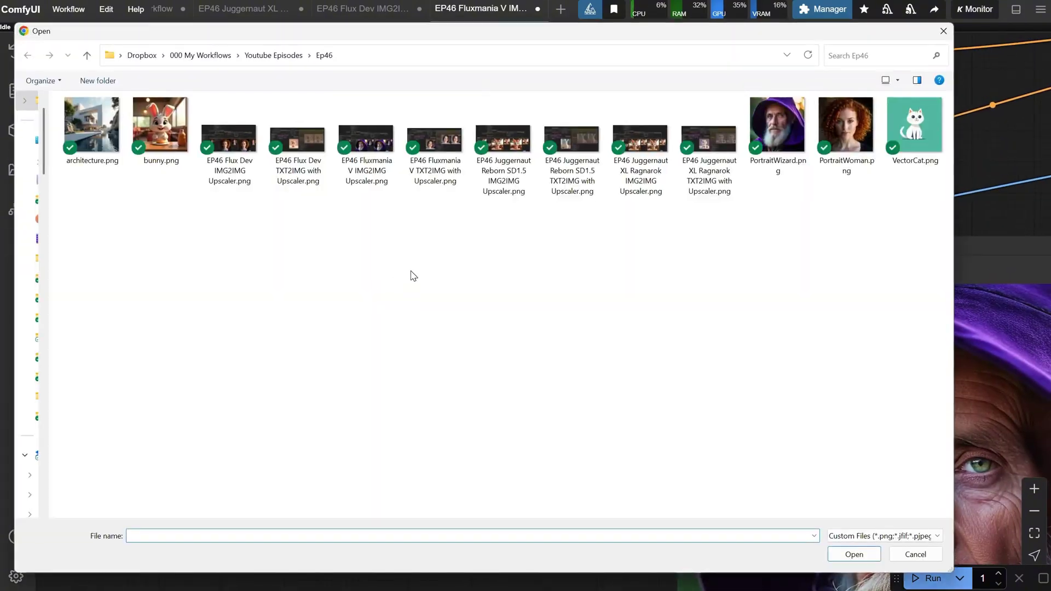
pyautogui.doubleClick(915, 132)
pyautogui.moveTo(629, 125); pyautogui.dragTo(530, 70)
pyautogui.write('vector cat')
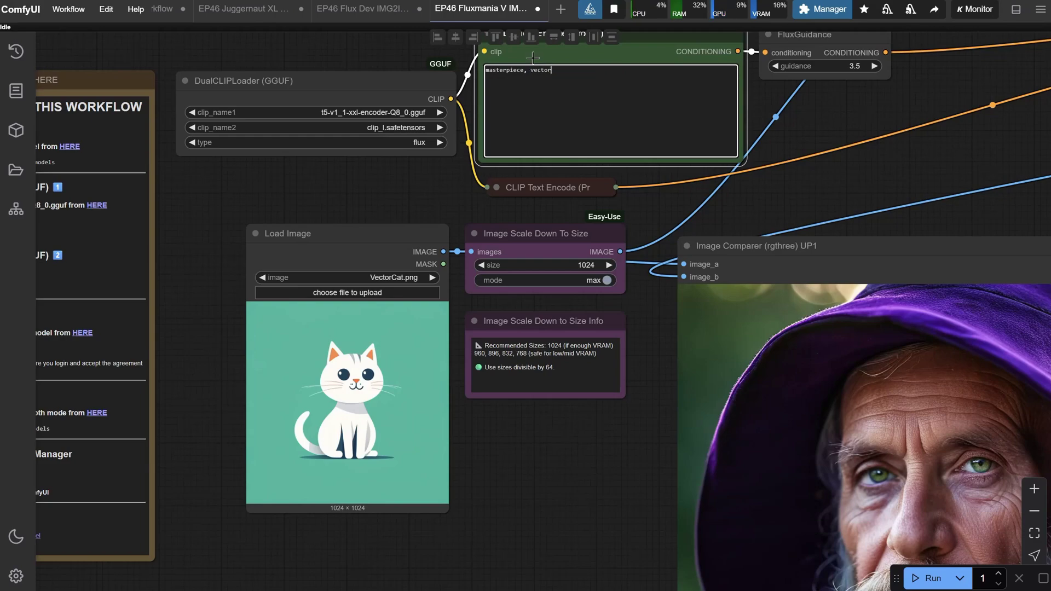
pyautogui.hotkey('ctrl', 'Return')
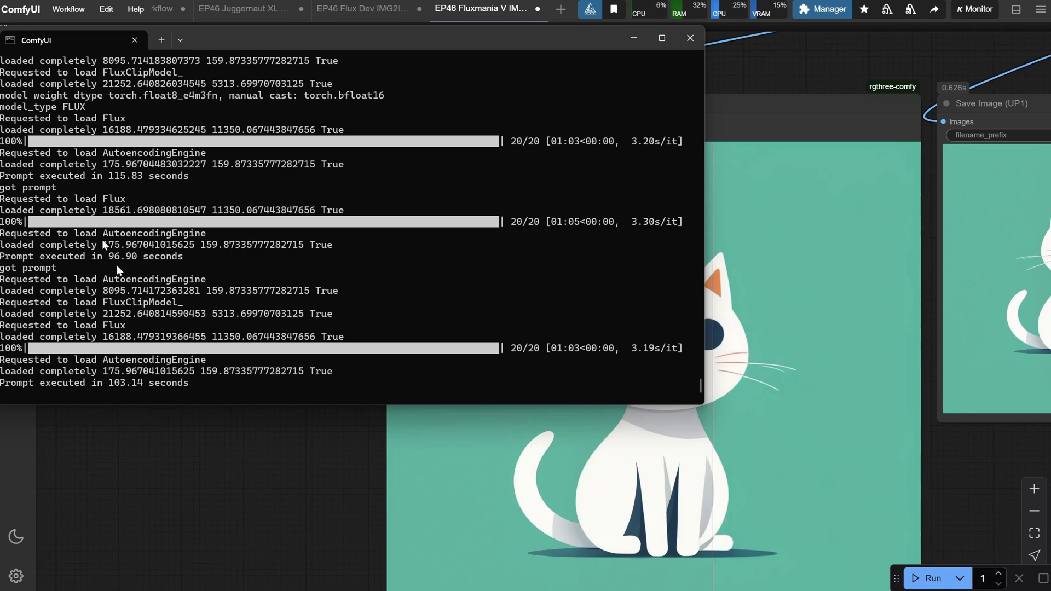
# Check the run times in the console and inspect the upscaled cat in the UP1 comparer
pyautogui.click(803, 70)
pyautogui.scroll(5, 679, 197)
pyautogui.scroll(5, 973, 306)
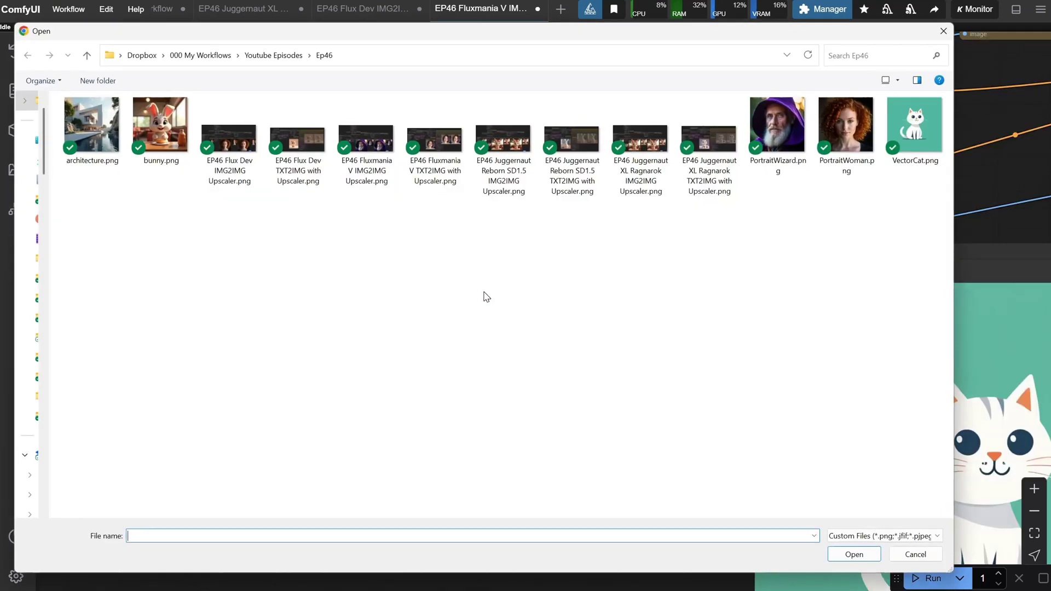
# Load architecture.png as the input image, remove "vector cat" from the positive prompt, and run the workflow
pyautogui.click(92, 132)
pyautogui.press('Return')
pyautogui.moveTo(634, 105); pyautogui.dragTo(723, 114)
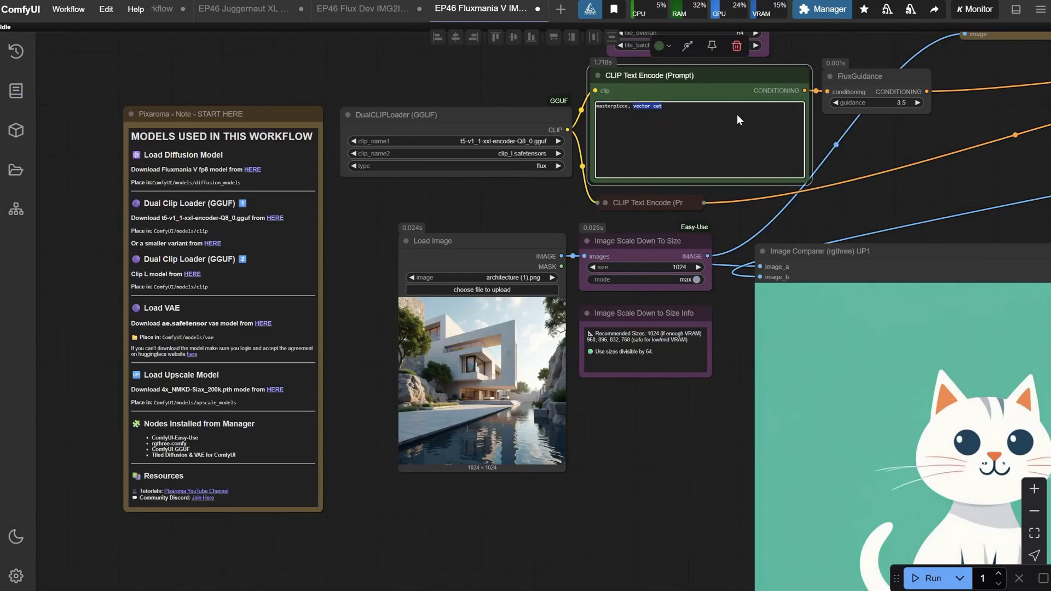
pyautogui.press('BackSpace')
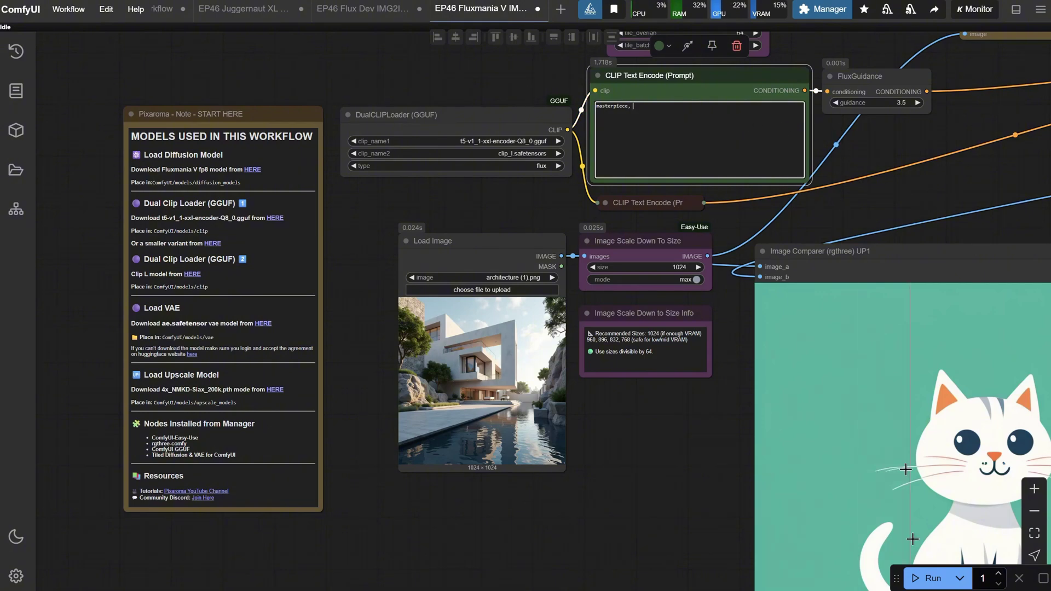
pyautogui.click(931, 578)
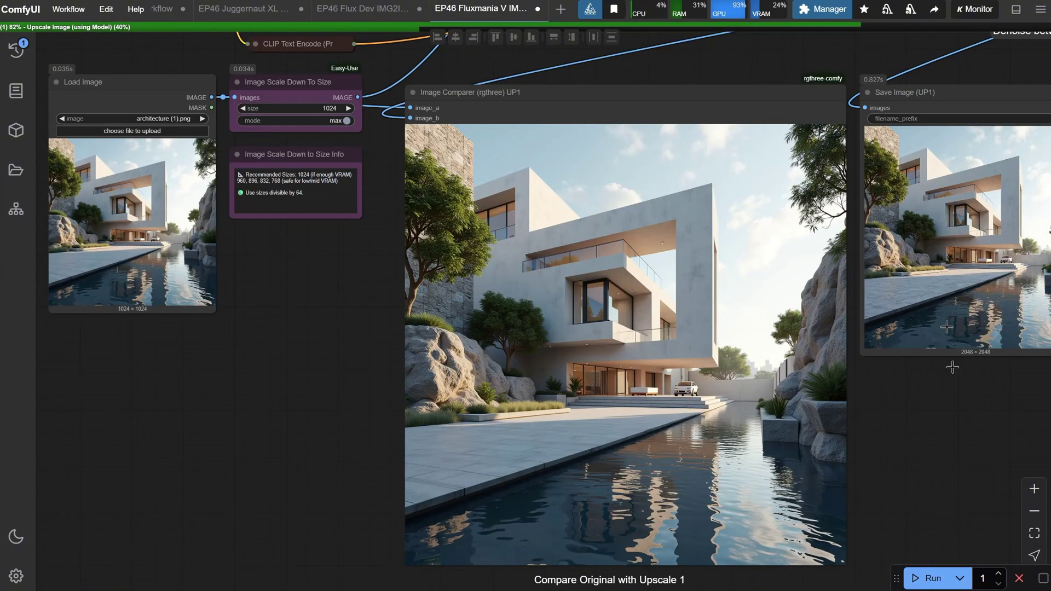
# Compare the house image with its upscale, examining the rocks, plants, windows, trees and concrete walls
pyautogui.scroll(3, 950, 328)
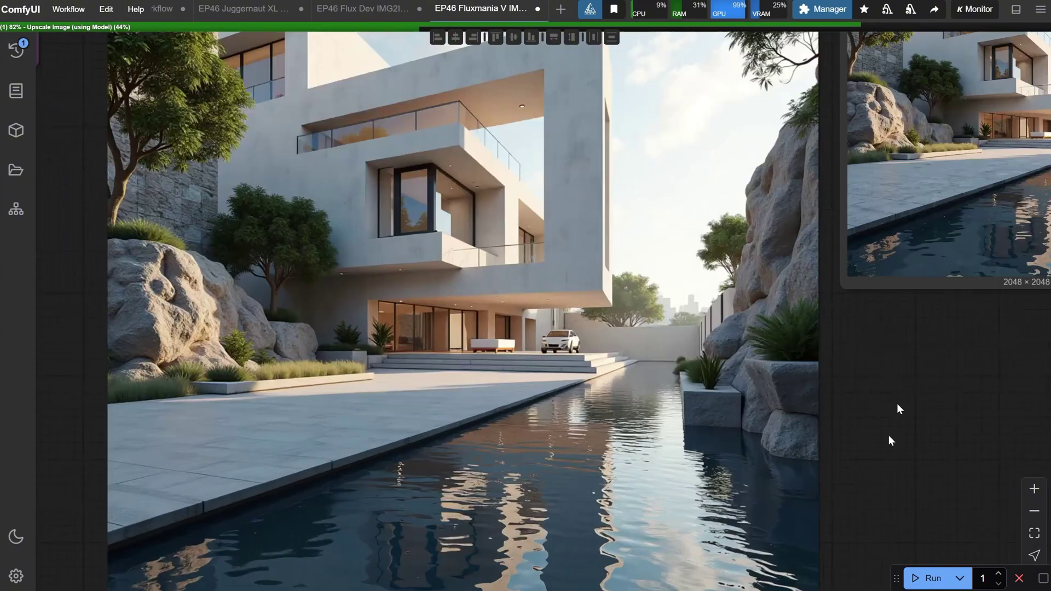
pyautogui.scroll(4, 777, 318)
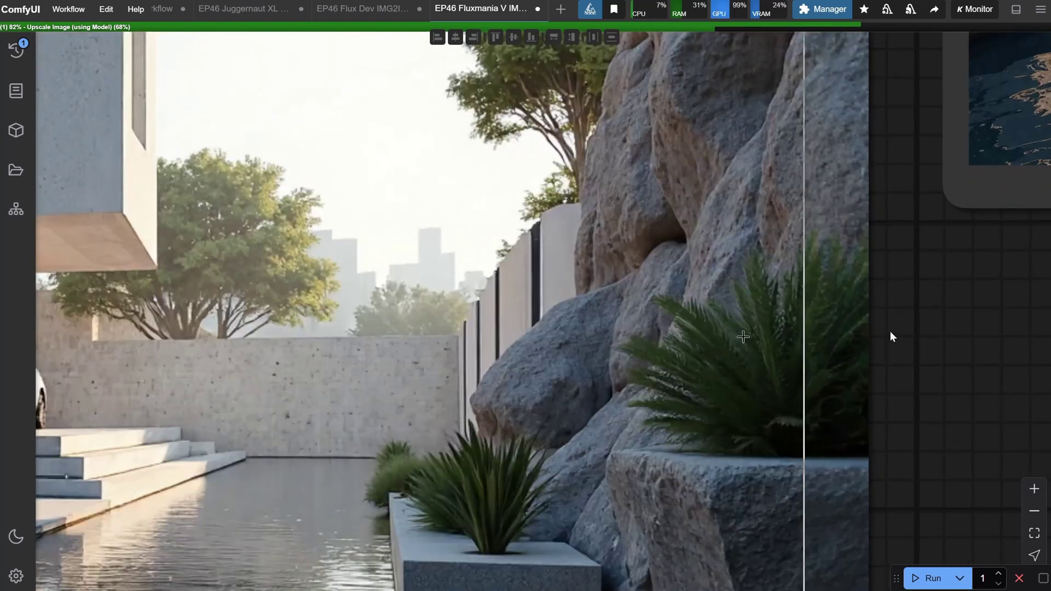
pyautogui.scroll(-8, 824, 329)
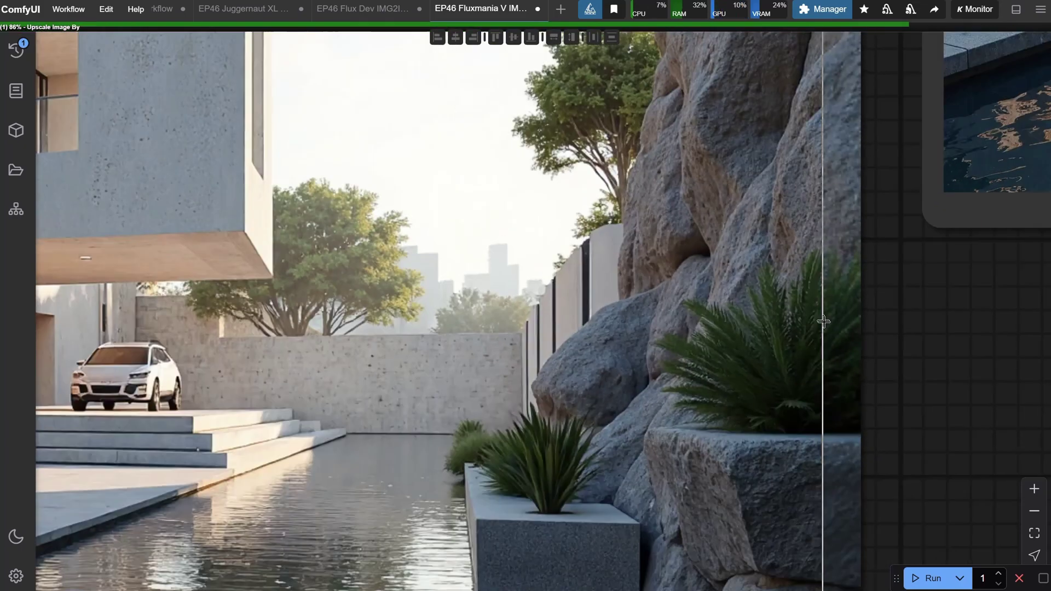
pyautogui.scroll(10, 213, 143)
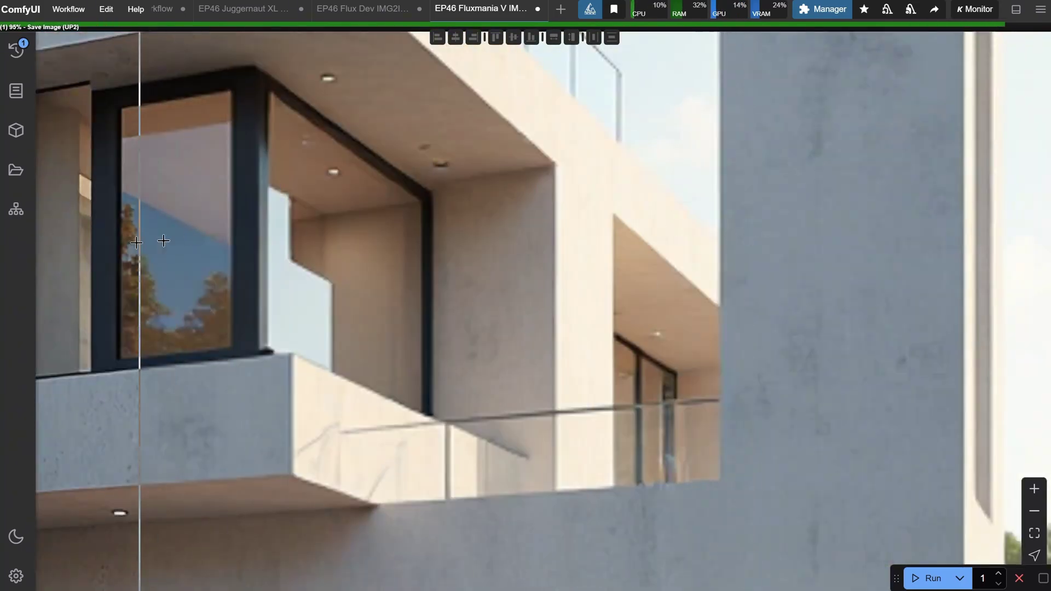
pyautogui.scroll(-3, 763, 223)
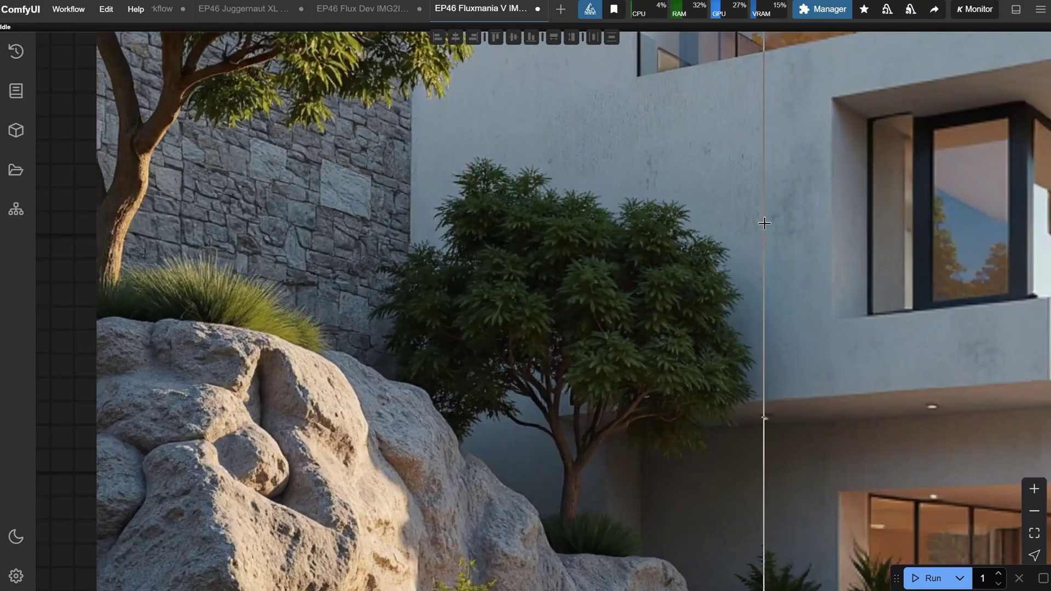
pyautogui.scroll(-8, 433, 259)
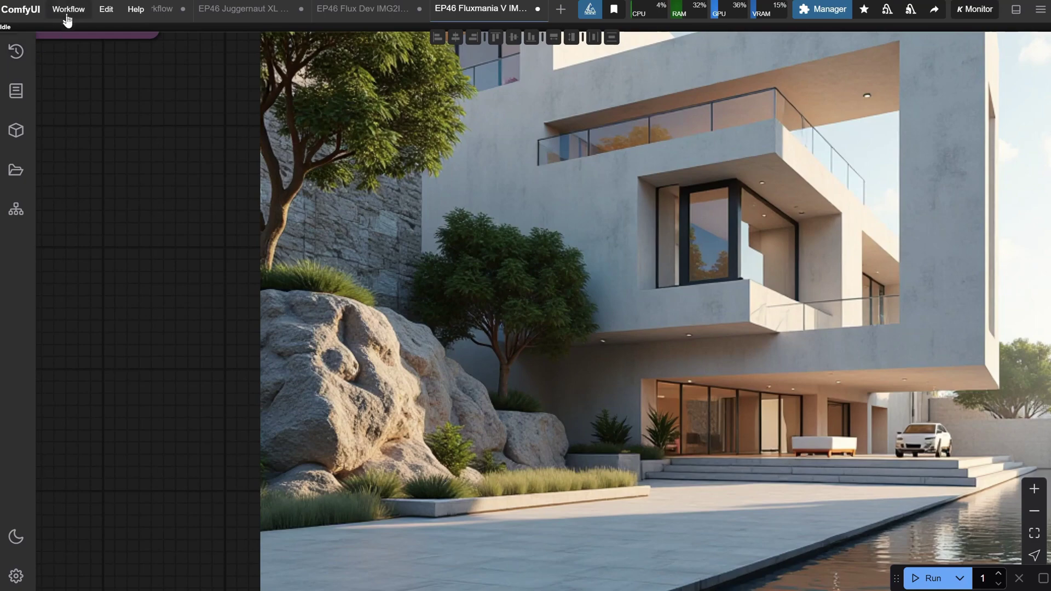
# Open the workflow file EP46 Fluxmania V TXT2IMG with Upscaler.json from the Ep46 folder
pyautogui.click(67, 20)
pyautogui.click(76, 53)
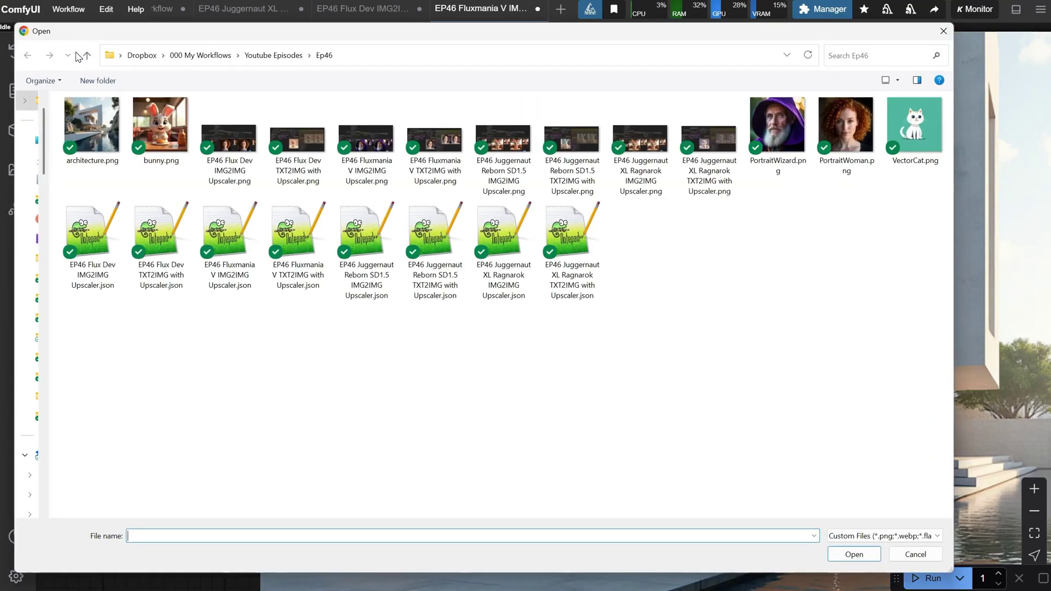
pyautogui.click(173, 258)
pyautogui.click(299, 249)
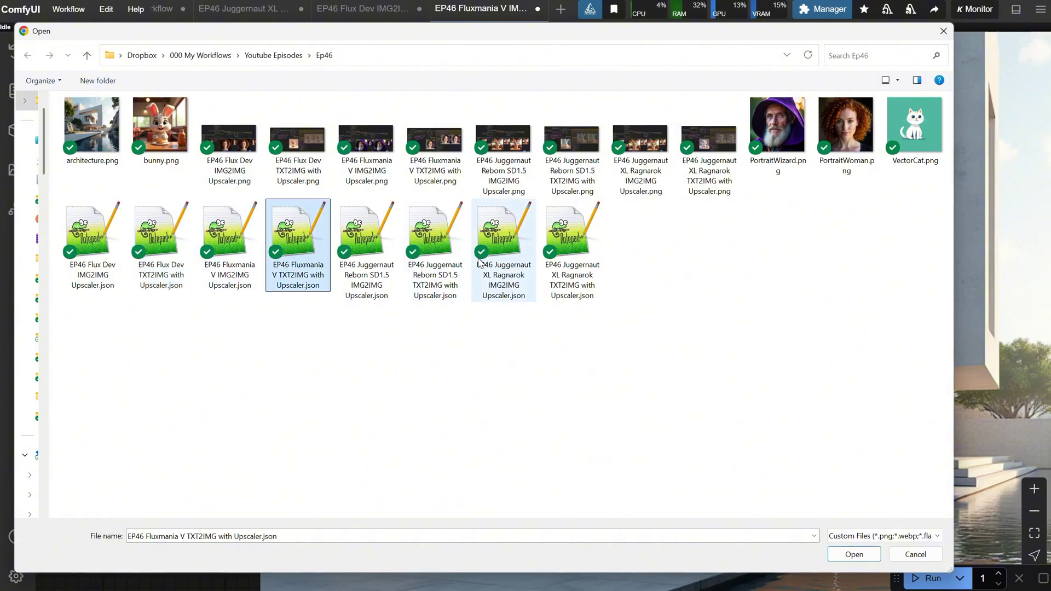
pyautogui.click(447, 256)
pyautogui.click(281, 239)
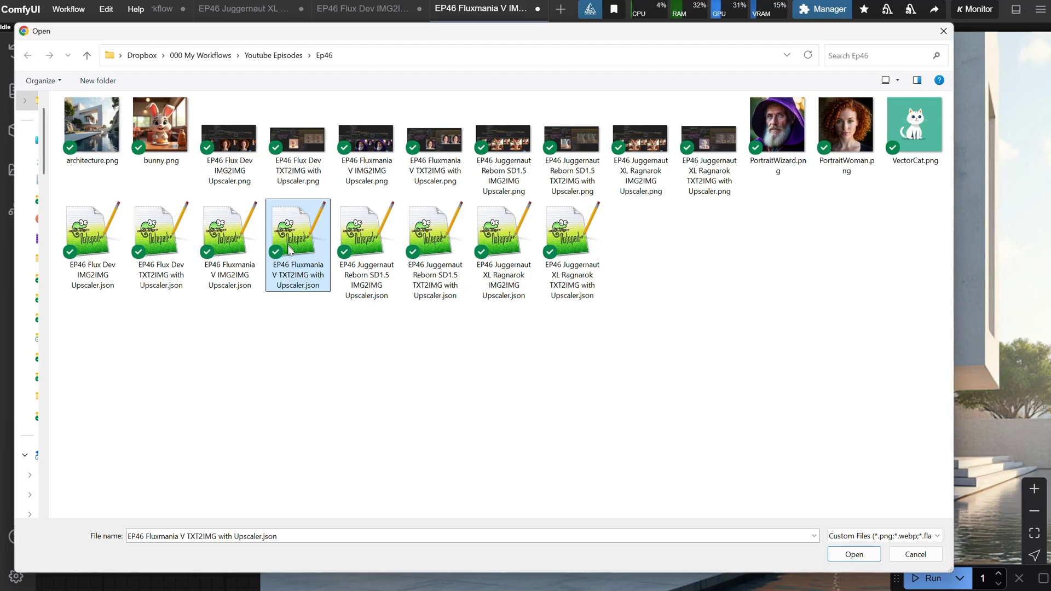
pyautogui.doubleClick(285, 238)
# Review the START HERE note's required nodes, the Flux Resolution Calc and KSampler settings, and the bypassed Upscale group
pyautogui.scroll(5, 438, 432)
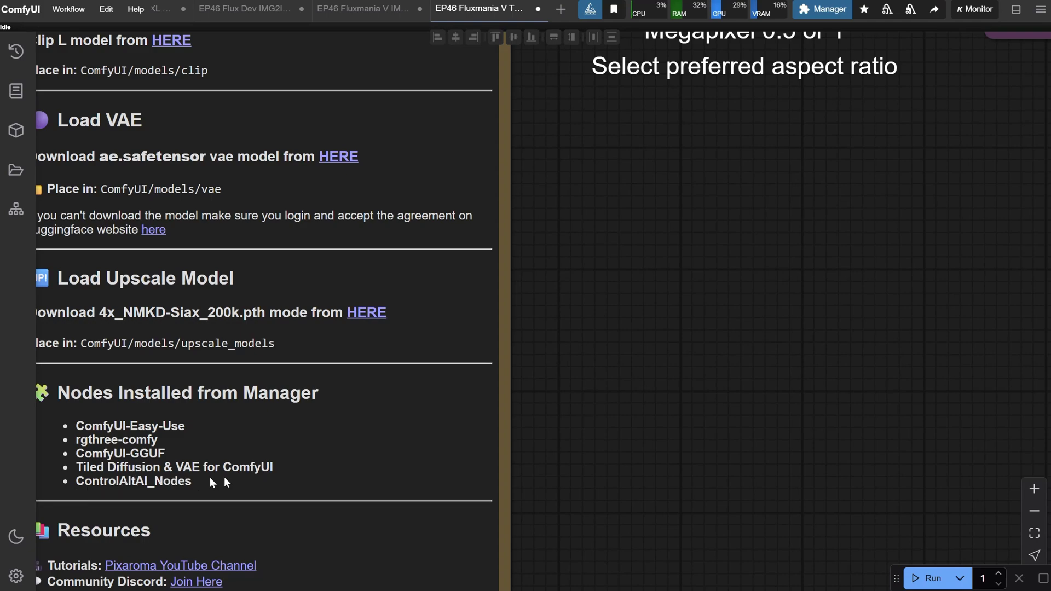
pyautogui.scroll(-6, 500, 402)
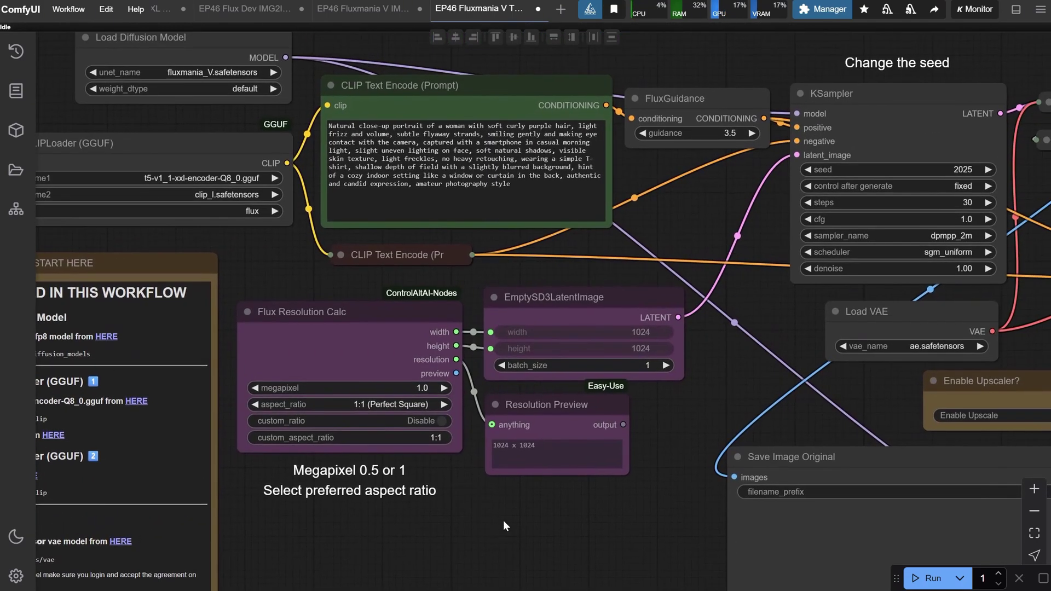
pyautogui.moveTo(504, 520); pyautogui.dragTo(497, 524)
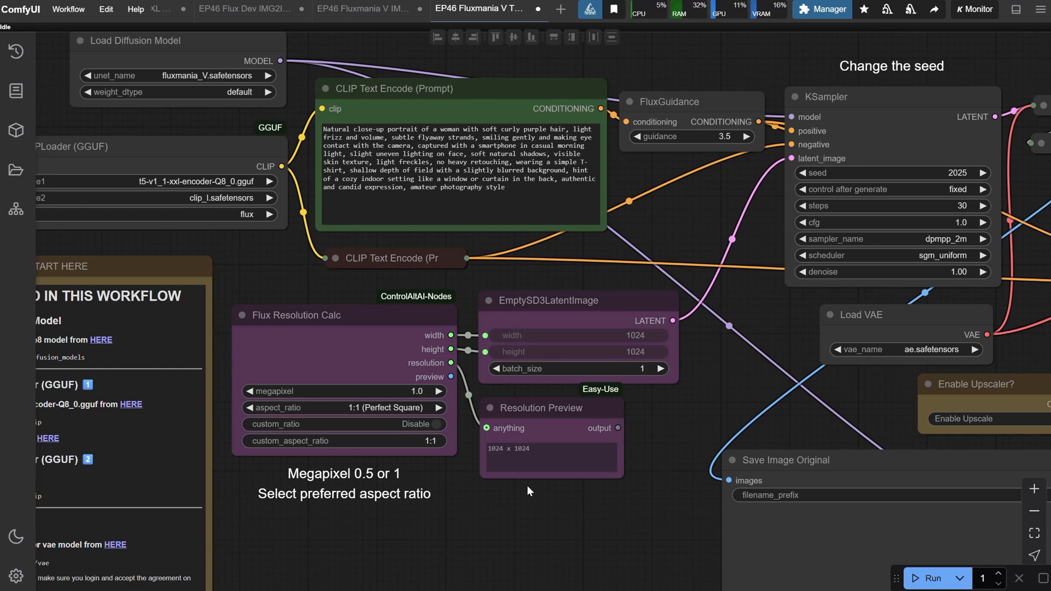
pyautogui.scroll(-2, 526, 530)
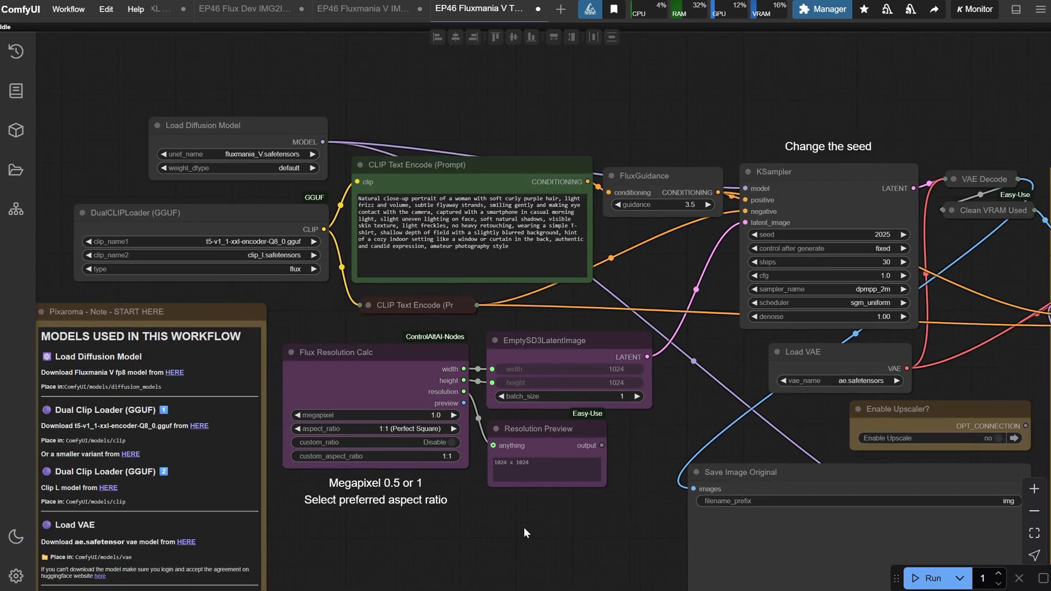
pyautogui.moveTo(497, 551); pyautogui.dragTo(504, 485)
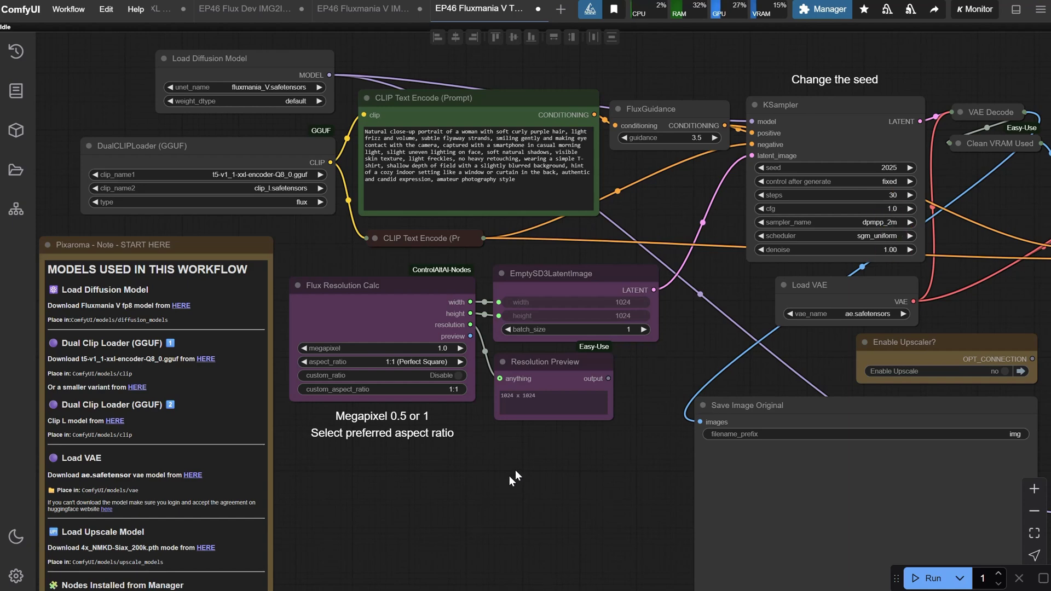
pyautogui.moveTo(876, 41); pyautogui.dragTo(508, 74)
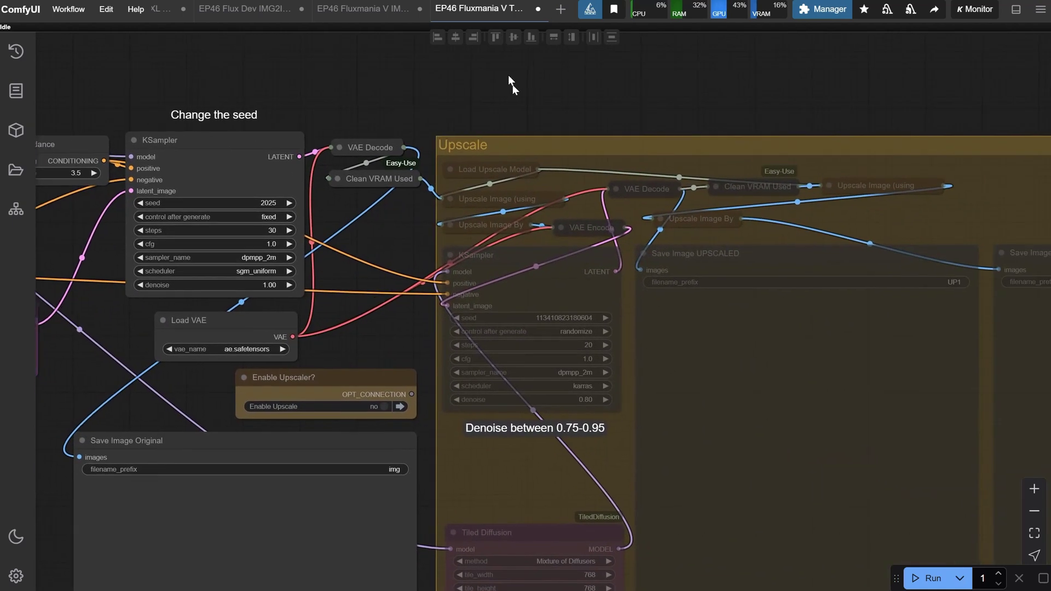
# Run the text-to-image workflow with Enable Upscale left at no
pyautogui.scroll(-6, 520, 79)
pyautogui.scroll(2, 524, 80)
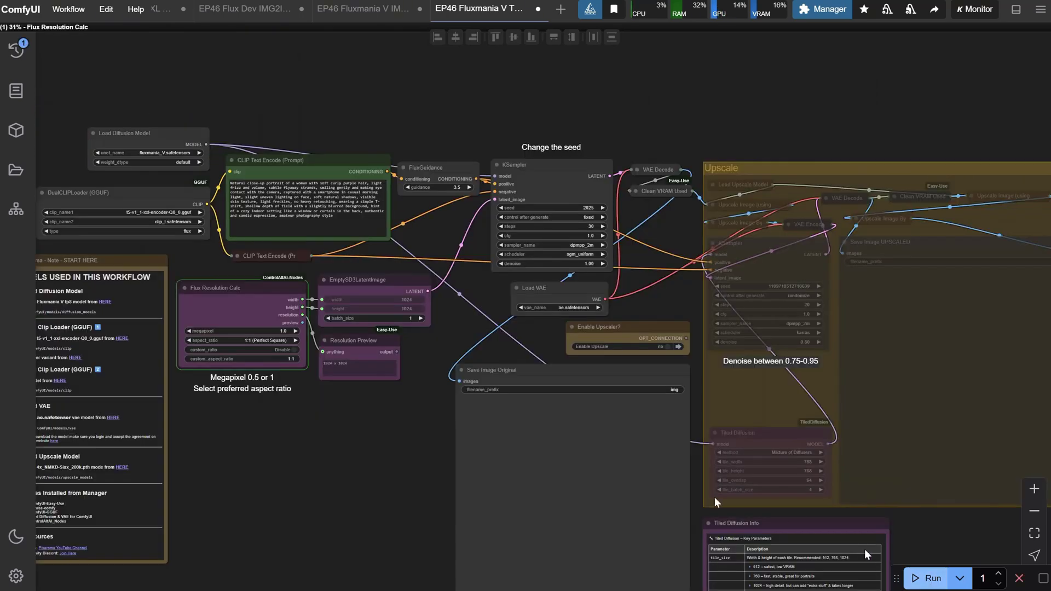
pyautogui.scroll(2, 281, 408)
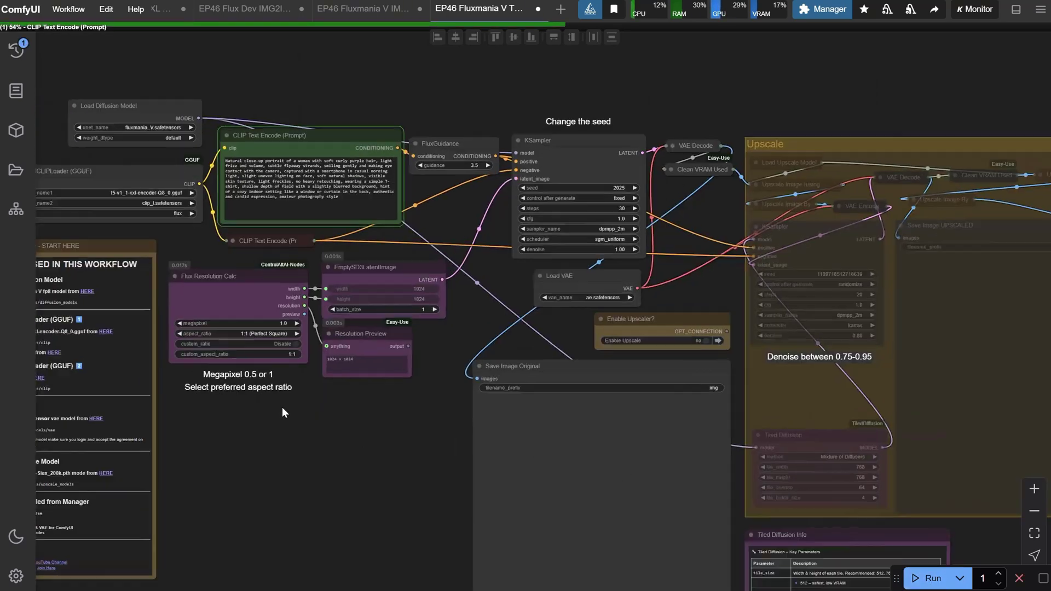
# Examine the Flux Resolution Calc's megapixel and aspect ratio settings, the Resolution Preview, and the positive prompt text
pyautogui.scroll(1, 306, 411)
pyautogui.scroll(2, 344, 455)
pyautogui.scroll(3, 282, 346)
pyautogui.scroll(-2, 280, 342)
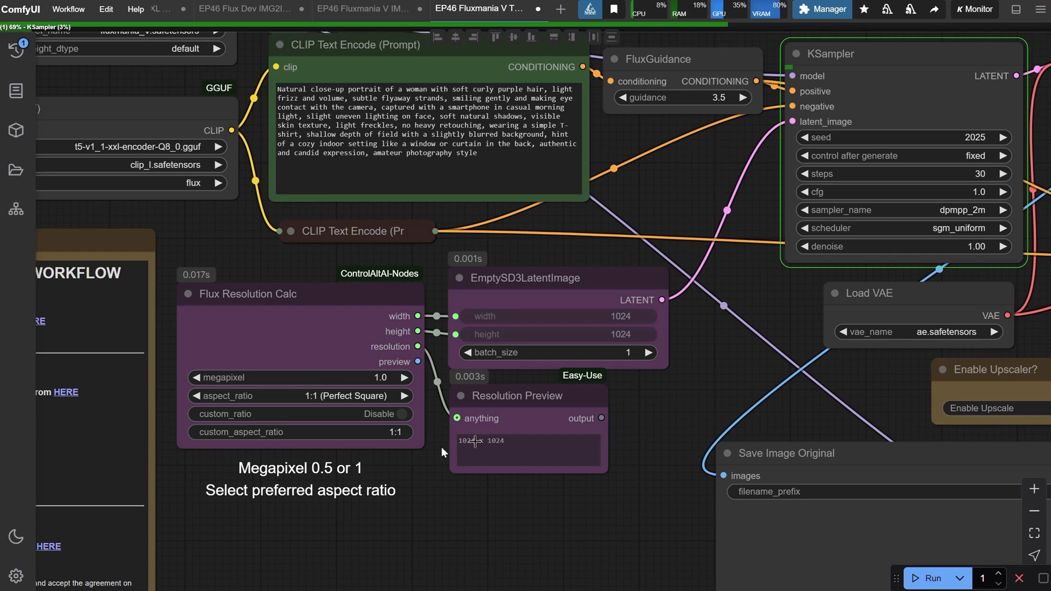
pyautogui.click(334, 397)
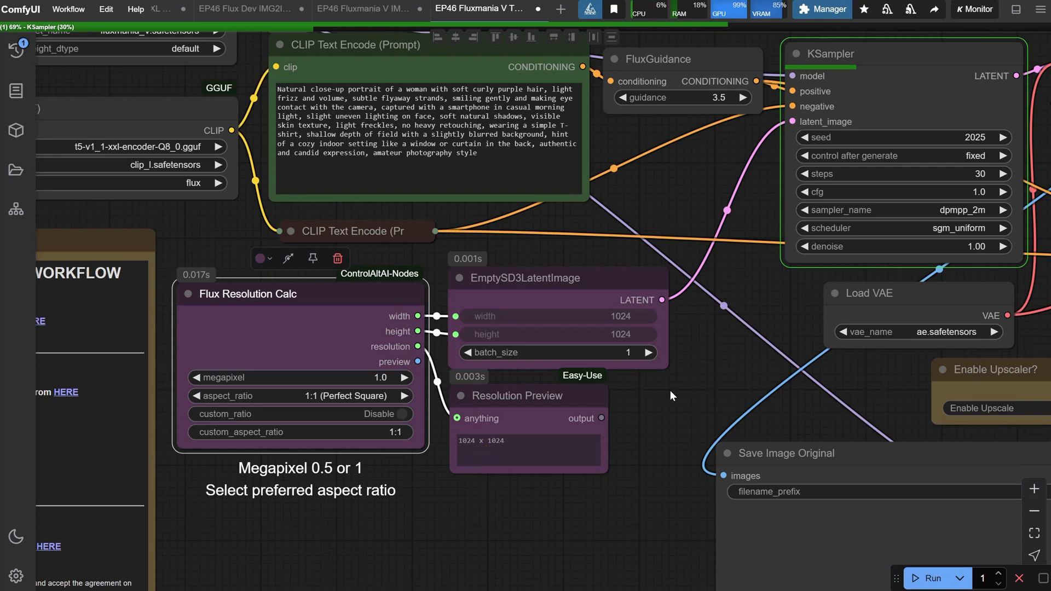
pyautogui.scroll(-3, 670, 390)
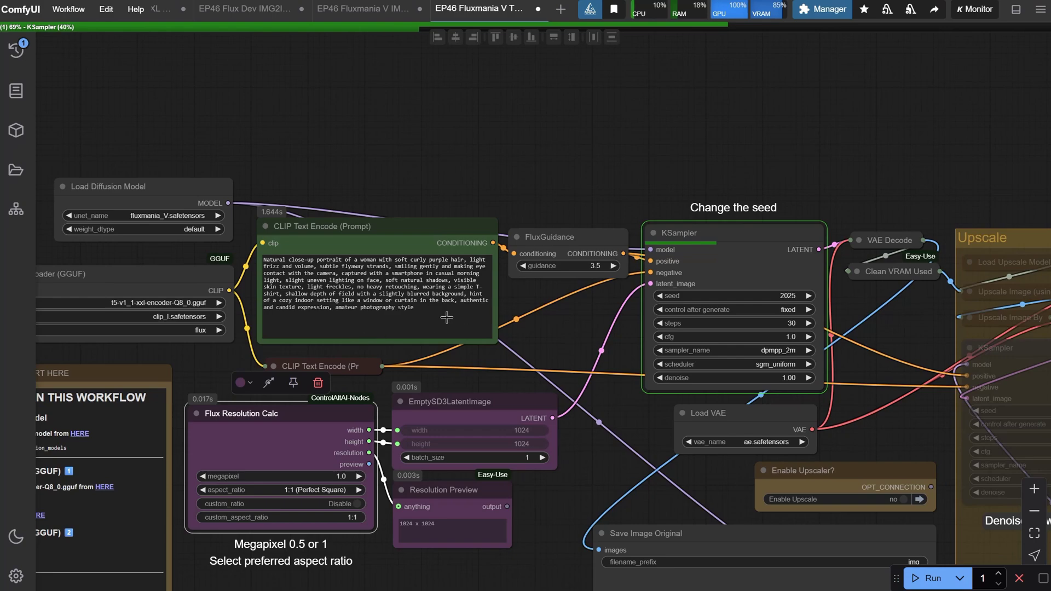
pyautogui.scroll(3, 359, 279)
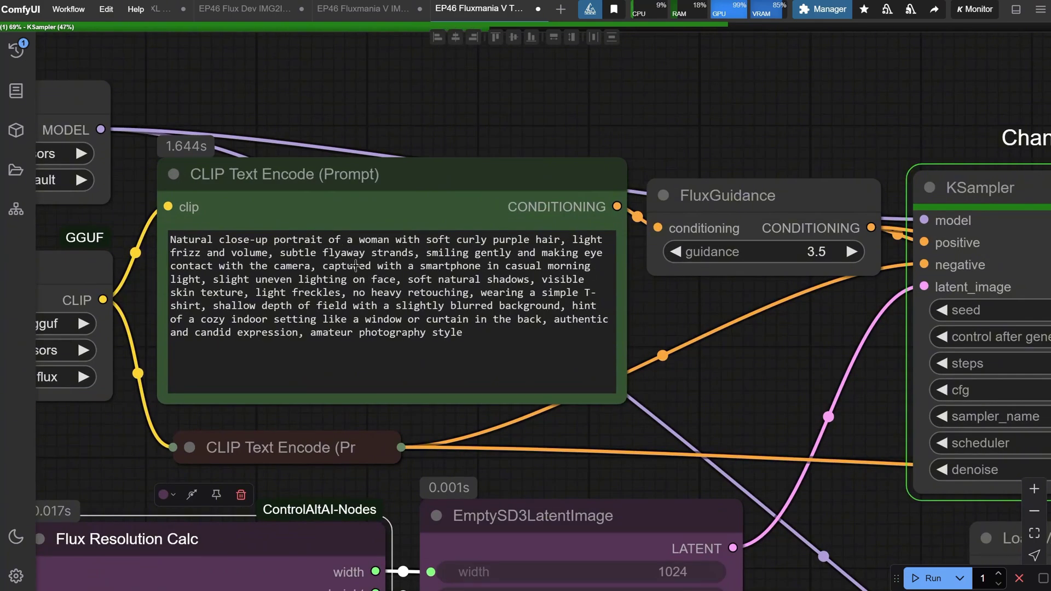
# Check the KSampler's control after generate options, keeping fixed, and view the generated portrait in Save Image Original
pyautogui.scroll(-8, 517, 301)
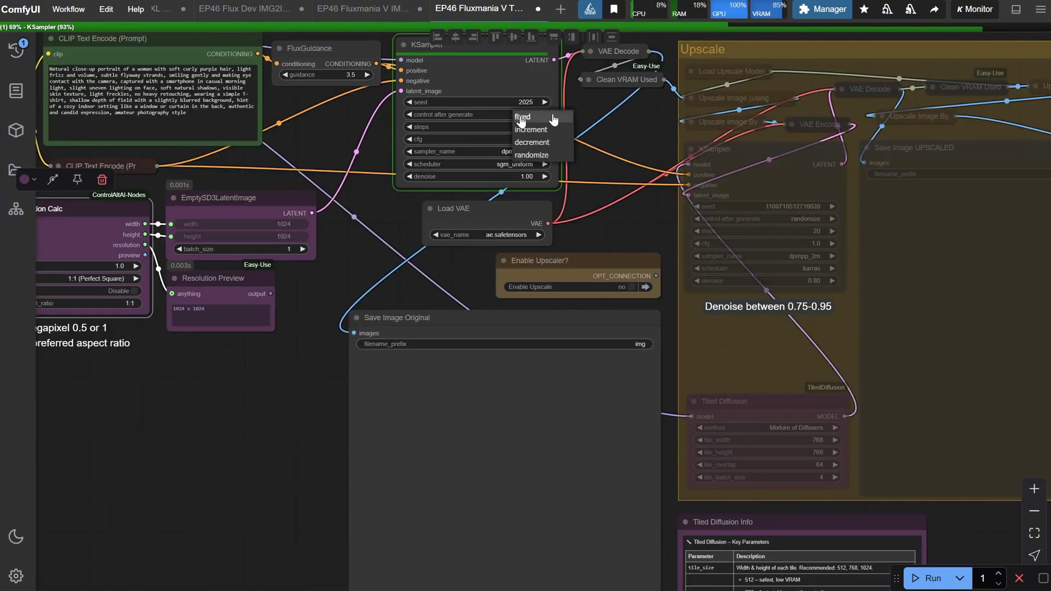
pyautogui.click(576, 109)
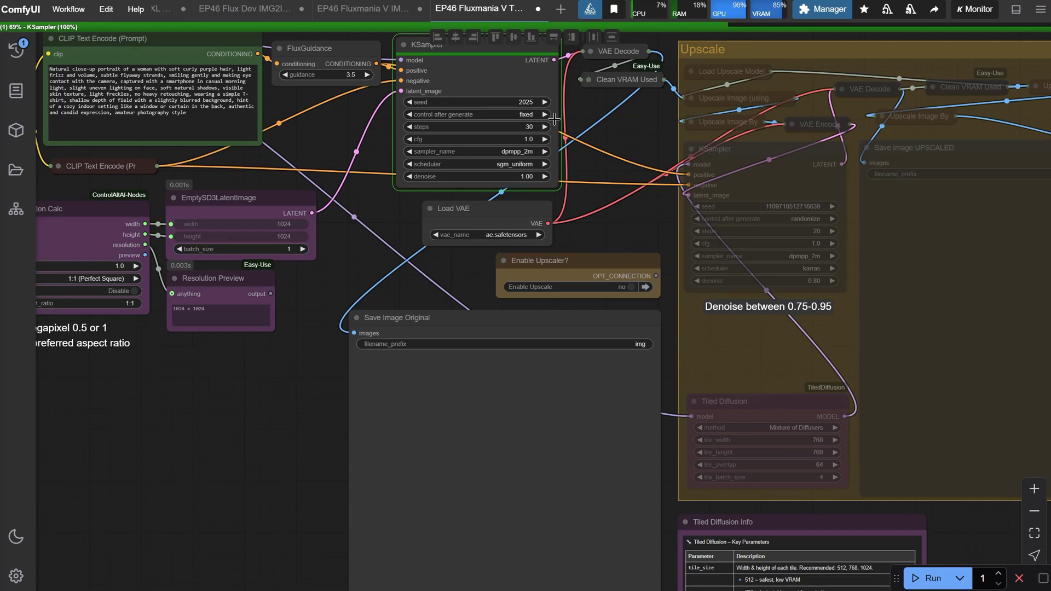
pyautogui.scroll(-3, 520, 262)
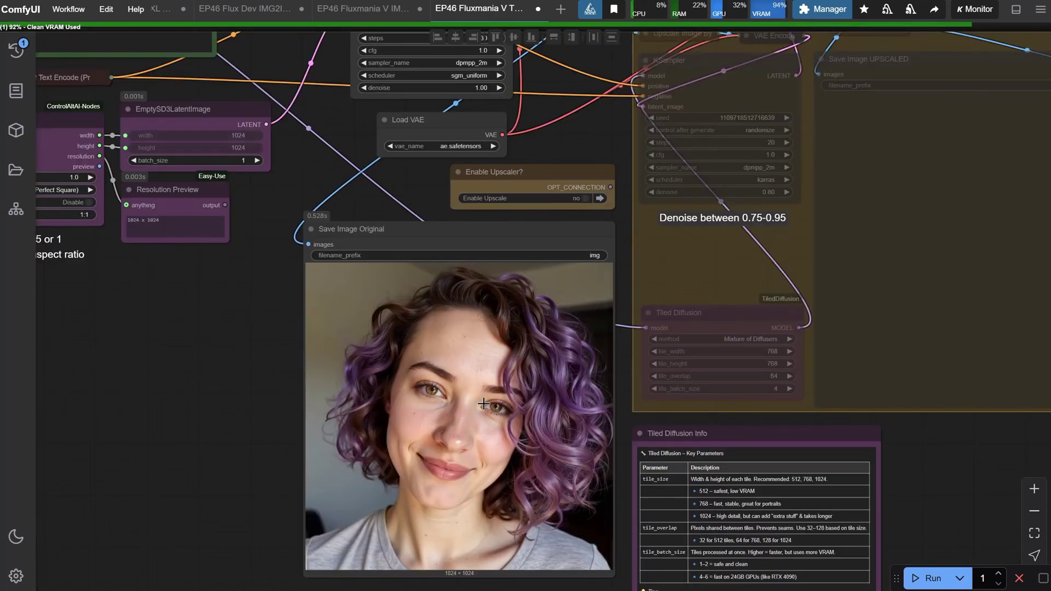
pyautogui.scroll(3, 553, 139)
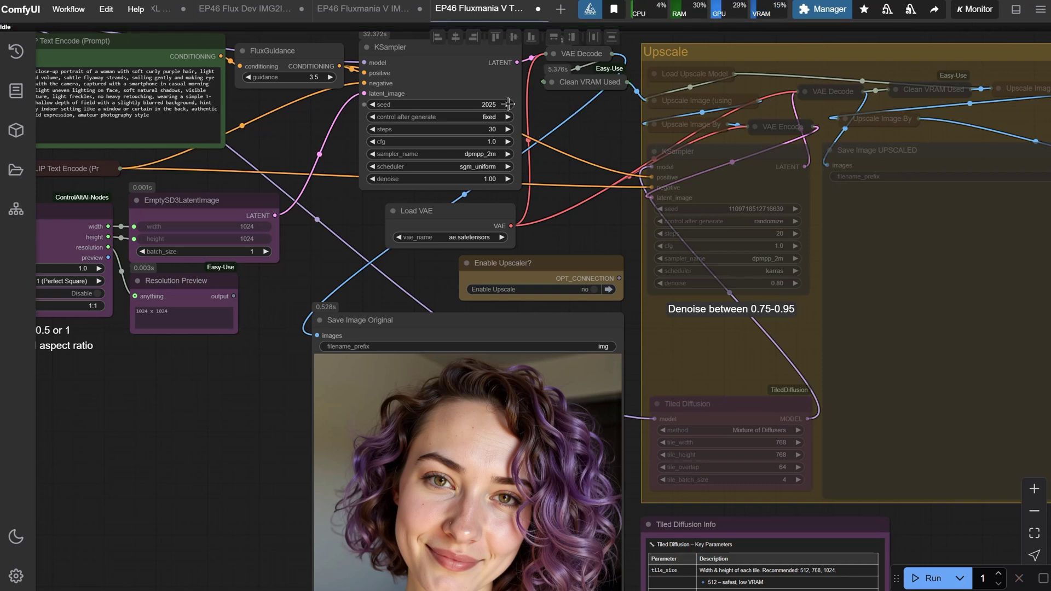
# Run the text-to-image workflow with the first KSampler's seed set to 564456 and inspect the portrait in Save Image Original
pyautogui.click(482, 104)
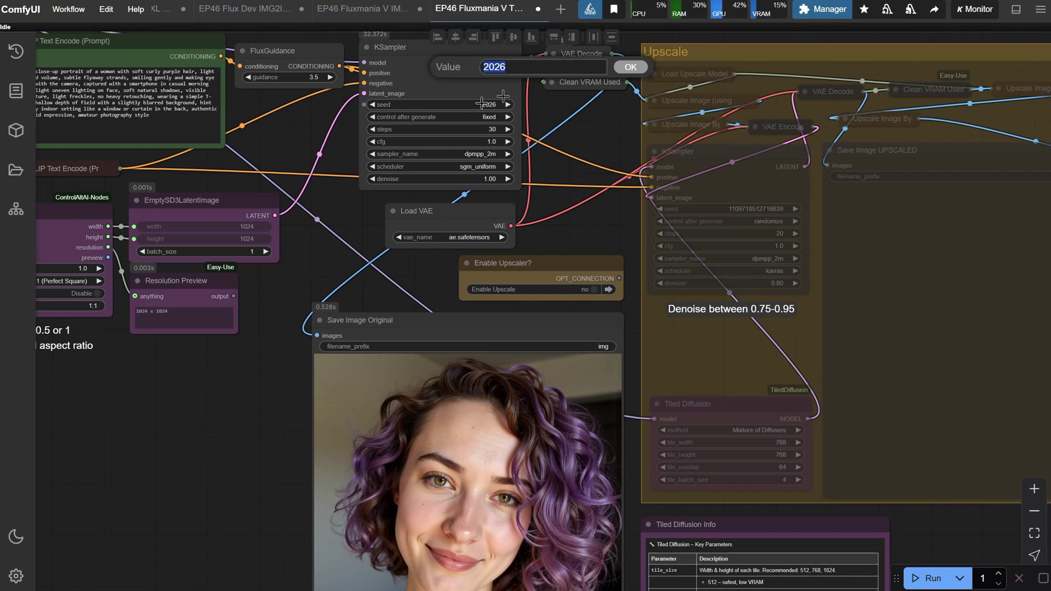
pyautogui.write('564456')
pyautogui.press('Return')
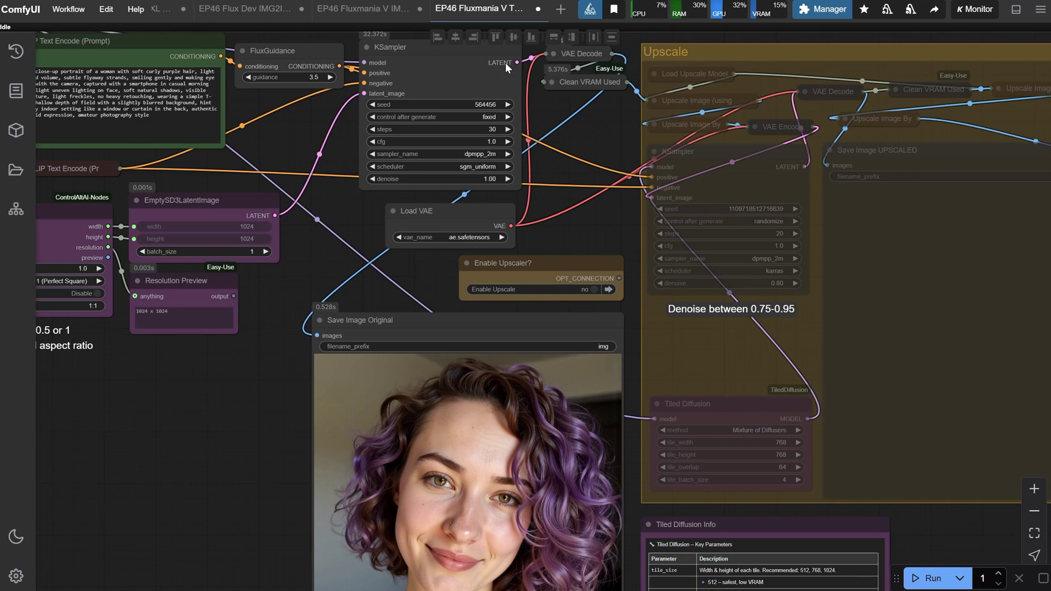
pyautogui.click(926, 579)
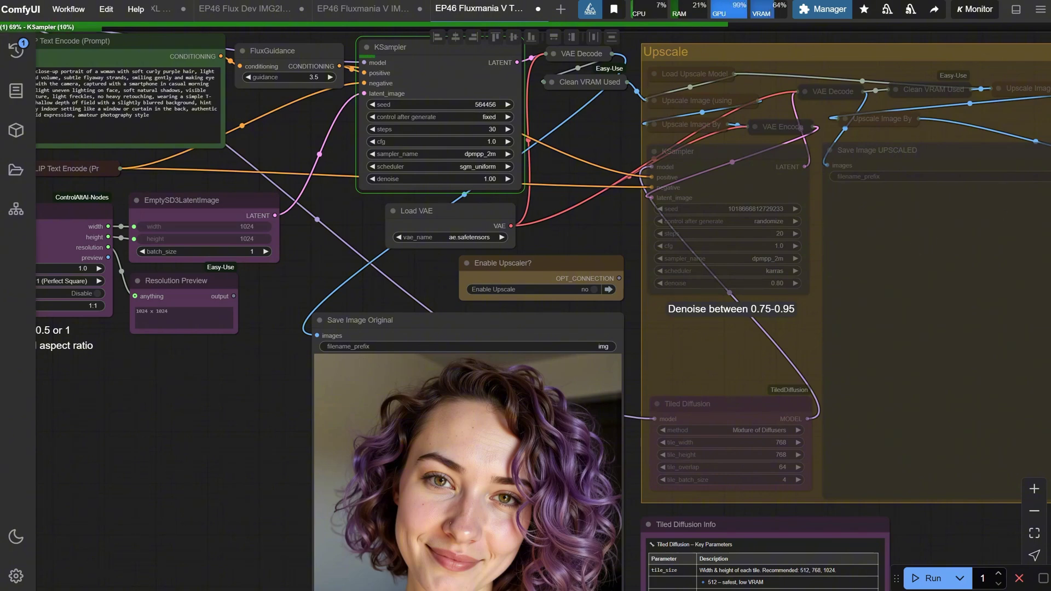
pyautogui.scroll(10, 259, 454)
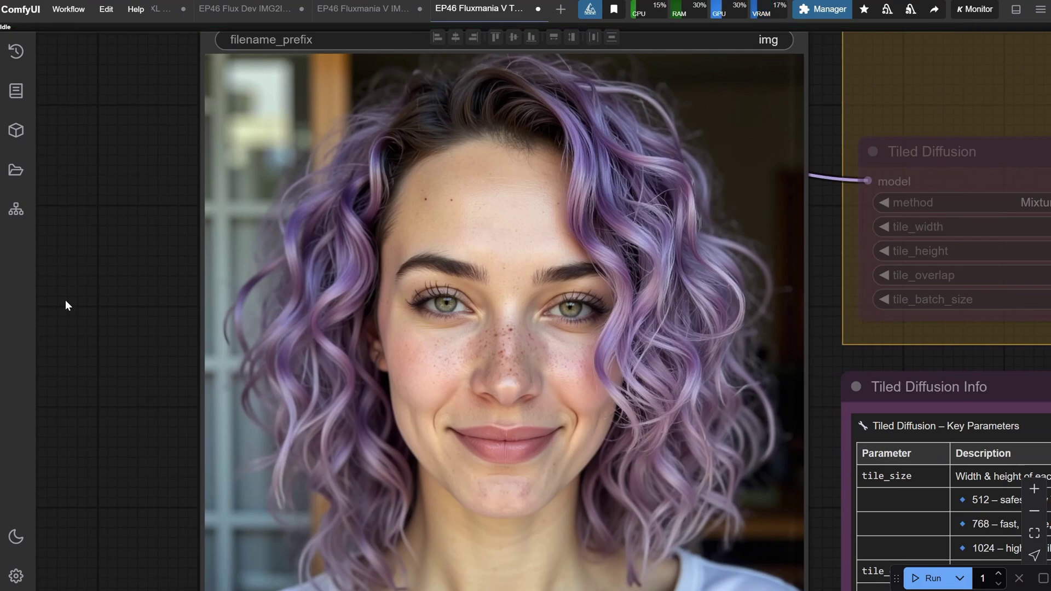
pyautogui.moveTo(65, 302); pyautogui.dragTo(95, 240)
pyautogui.scroll(-4, 94, 246)
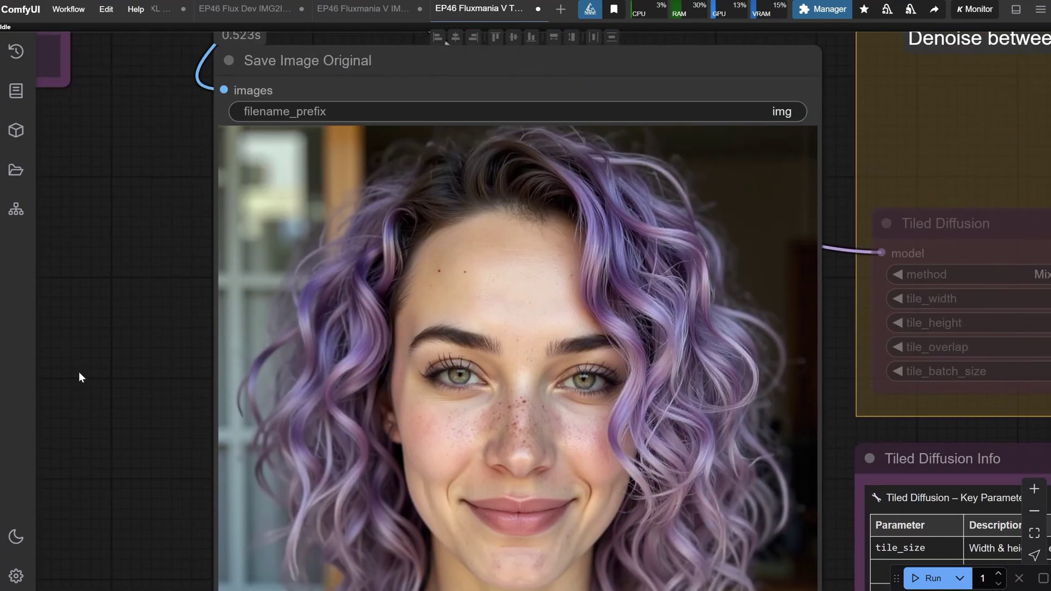
pyautogui.scroll(-2, 93, 372)
# Set Enable Upscale to yes and run the workflow with the Upscale group active
pyautogui.moveTo(99, 345); pyautogui.dragTo(116, 455)
pyautogui.click(496, 312)
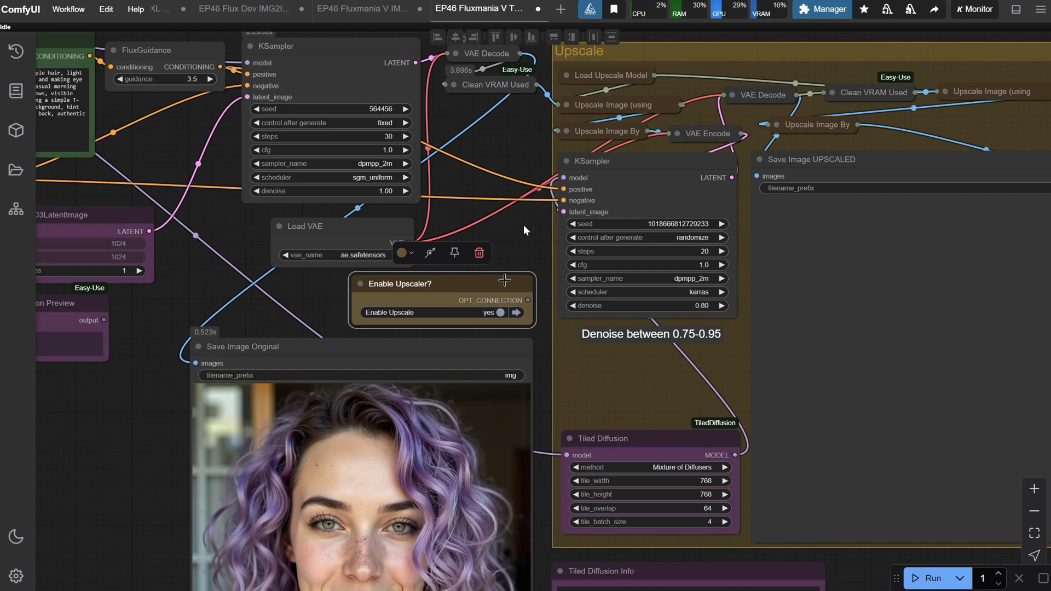
pyautogui.moveTo(524, 224); pyautogui.dragTo(199, 265)
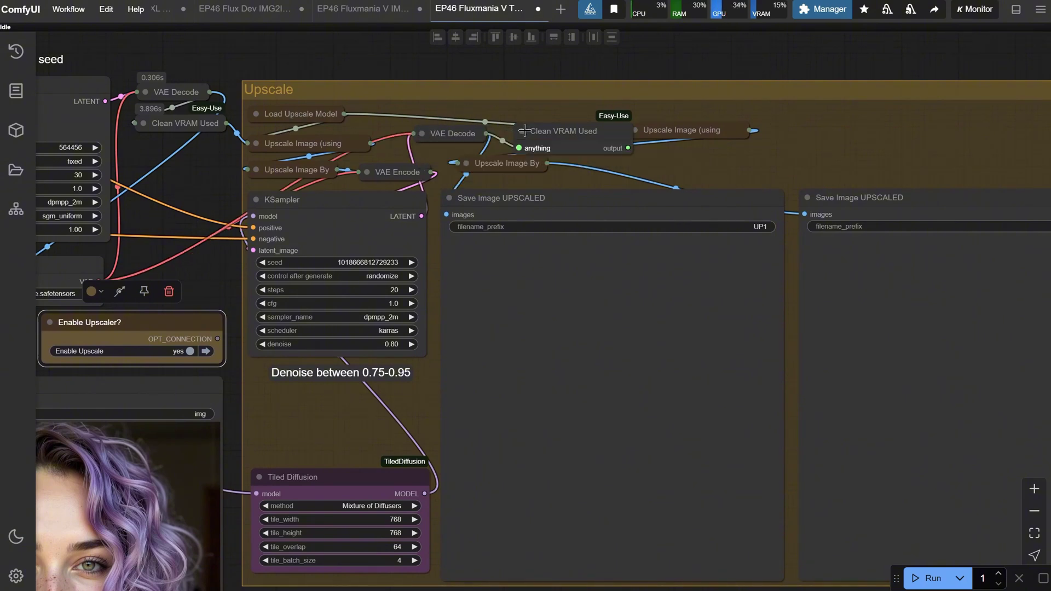
pyautogui.click(636, 129)
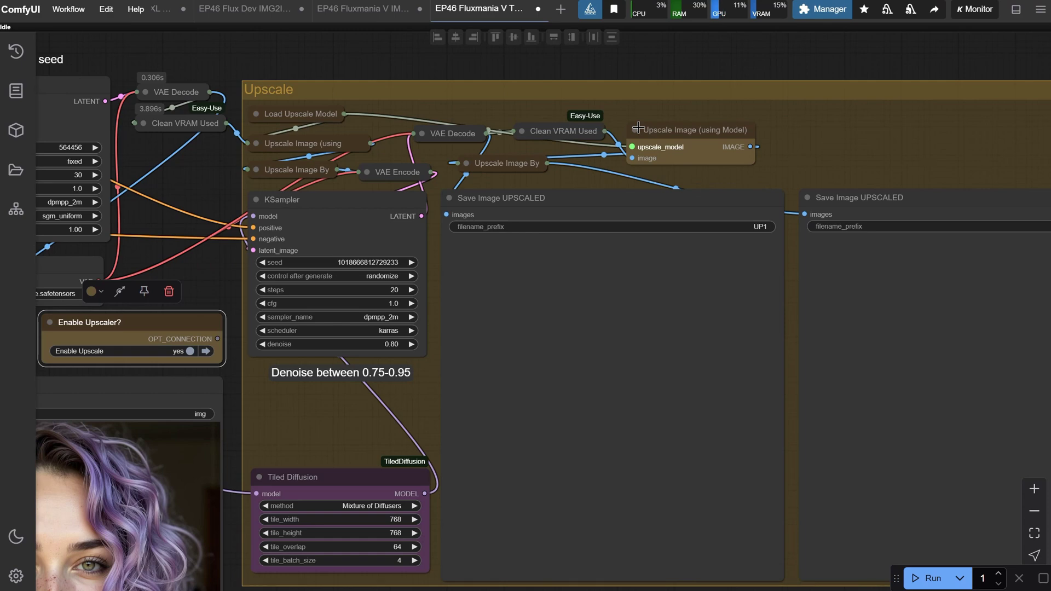
pyautogui.click(637, 129)
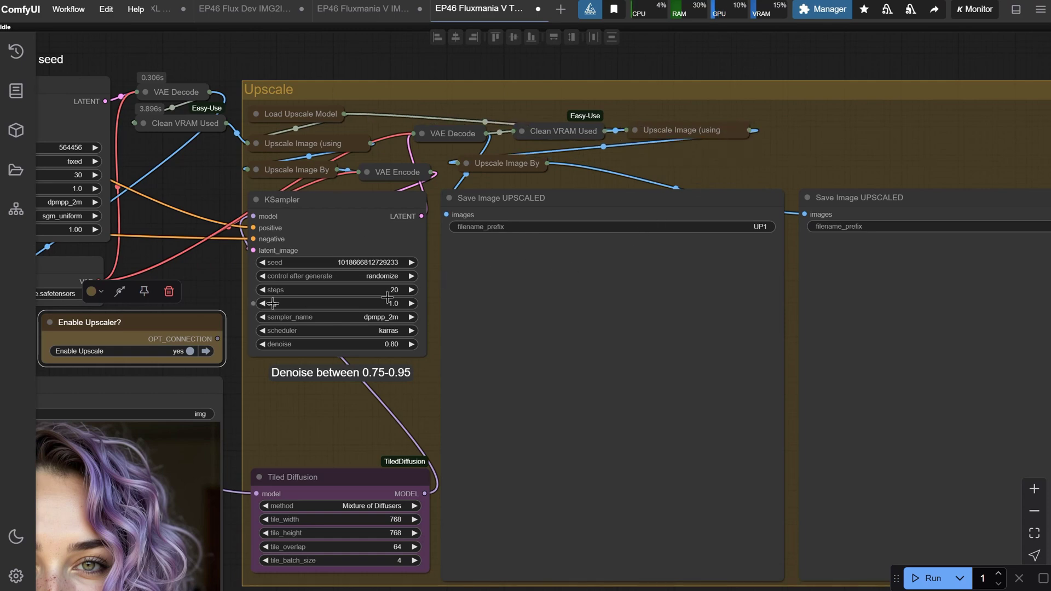
pyautogui.moveTo(223, 267); pyautogui.dragTo(291, 205)
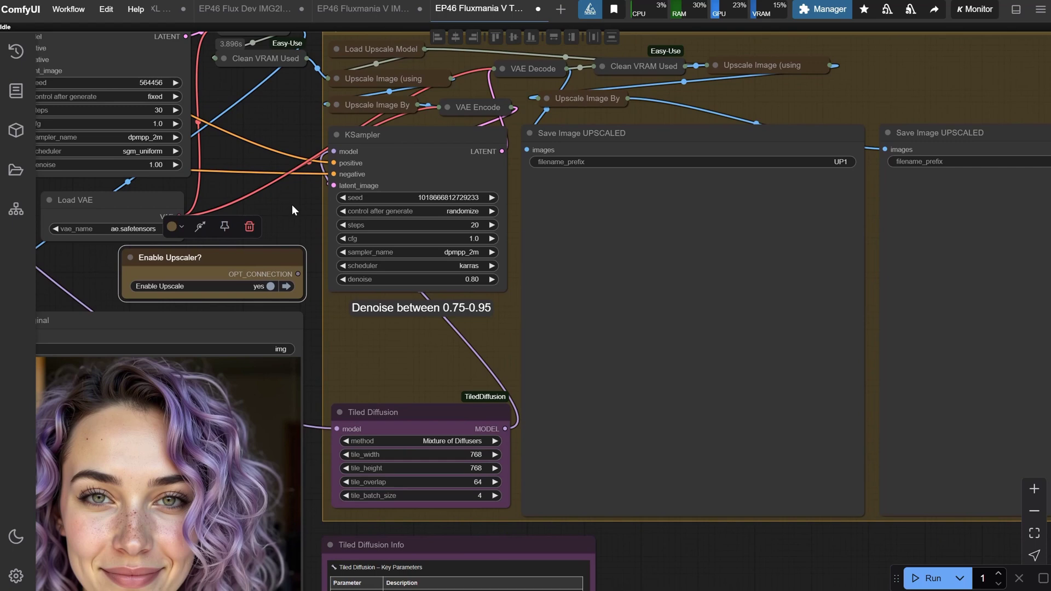
pyautogui.click(929, 581)
# Examine the Upscale group's settings and two save nodes, and inspect the upscaled portrait's face, freckles and hair up close
pyautogui.scroll(-4, 712, 488)
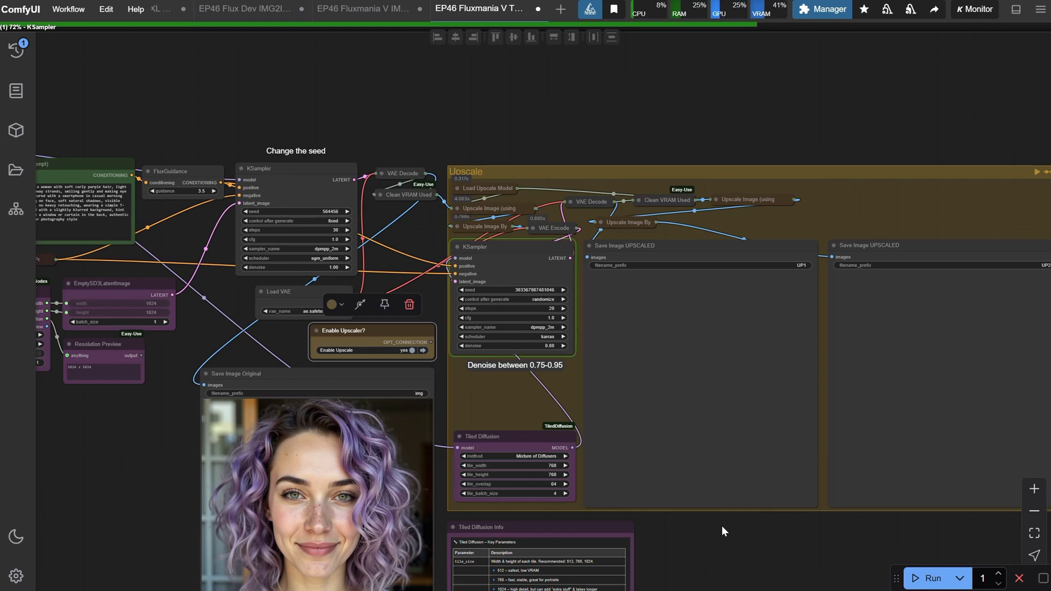
pyautogui.scroll(6, 719, 520)
pyautogui.scroll(-3, 406, 543)
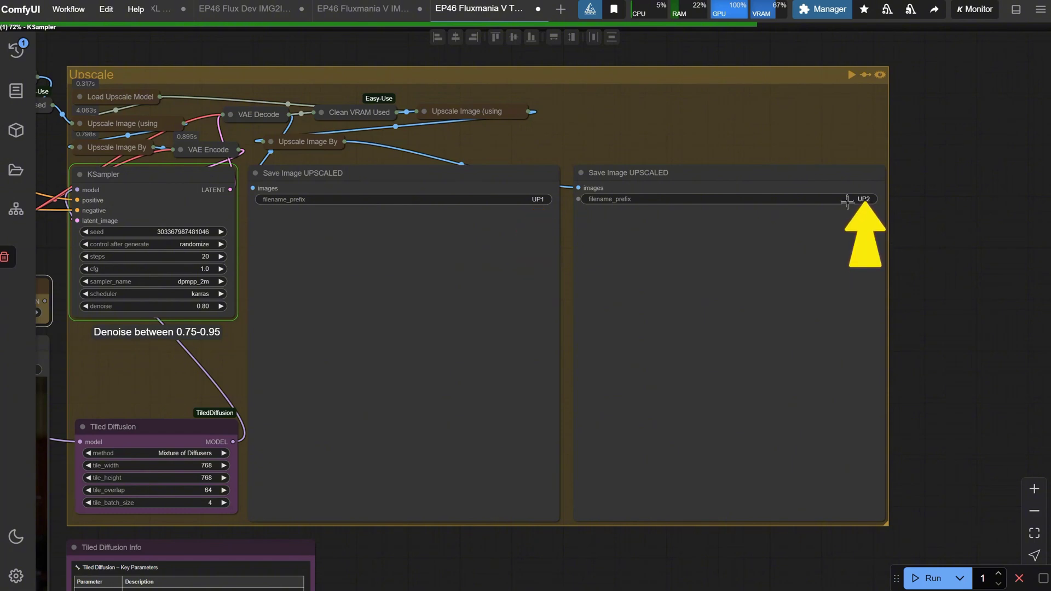
pyautogui.scroll(-5, 847, 203)
pyautogui.scroll(6, 219, 320)
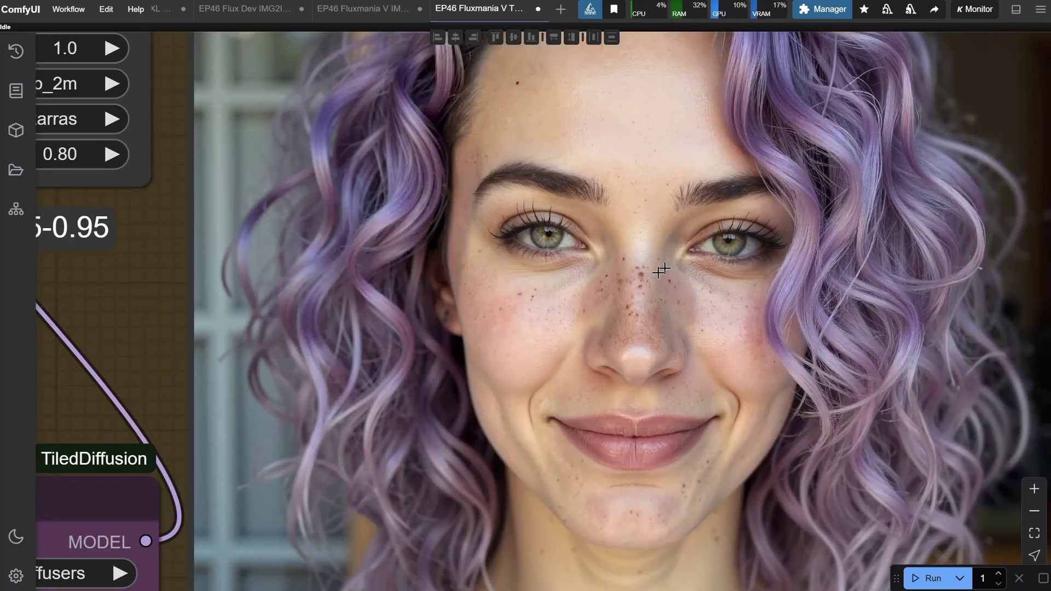
pyautogui.moveTo(662, 270); pyautogui.dragTo(465, 345)
pyautogui.scroll(4, 458, 337)
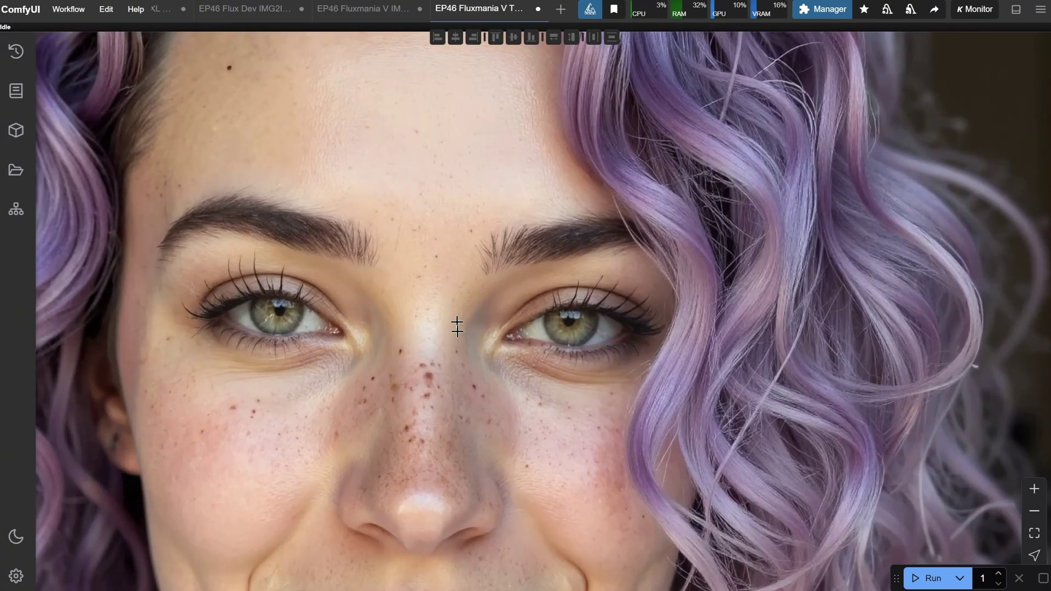
pyautogui.moveTo(488, 277); pyautogui.dragTo(570, 207)
pyautogui.scroll(-2, 568, 232)
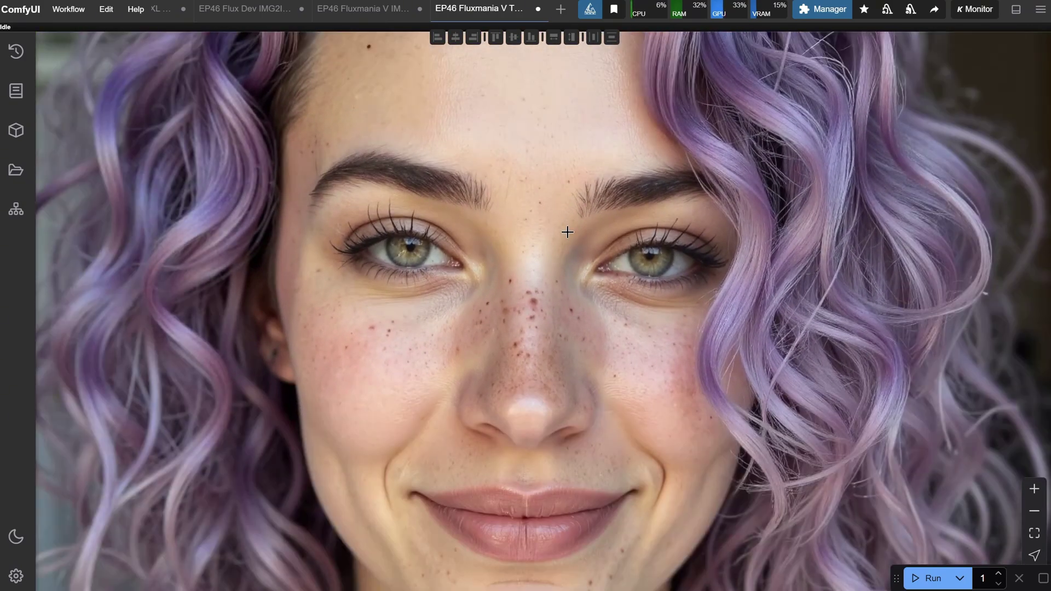
pyautogui.moveTo(577, 279); pyautogui.dragTo(554, 271)
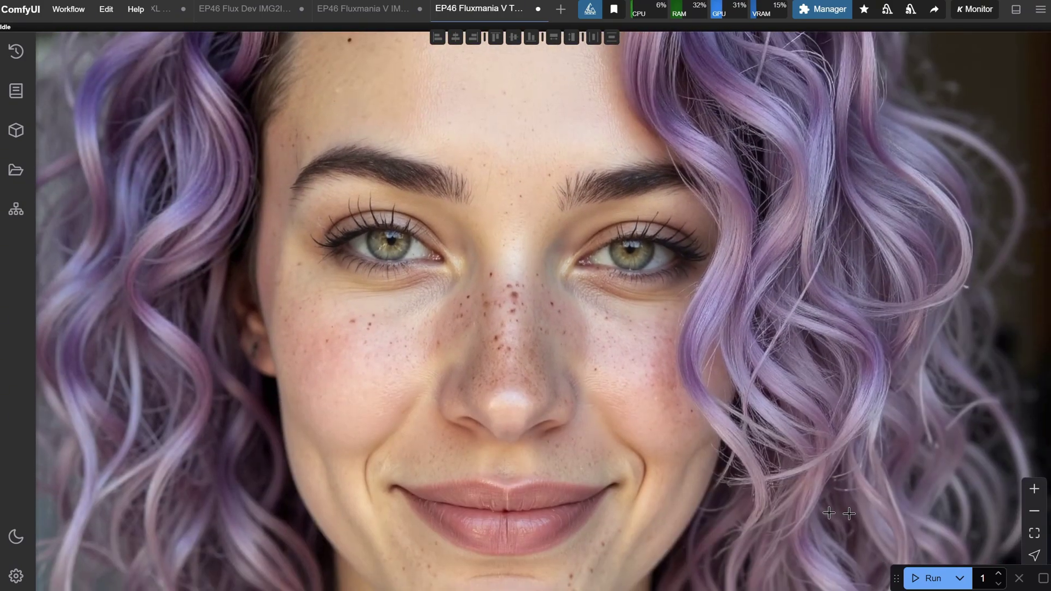
# Run the upscale again with the upscale KSampler's seed on randomize and inspect the upscaled portrait's facial detail
pyautogui.click(927, 581)
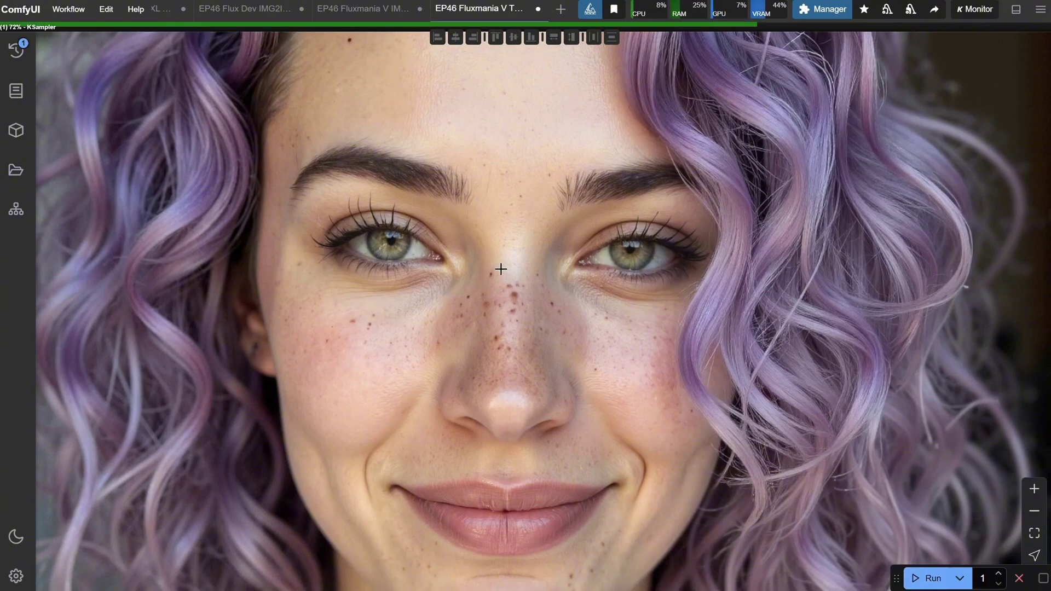
pyautogui.scroll(-10, 501, 269)
pyautogui.scroll(-2, 172, 262)
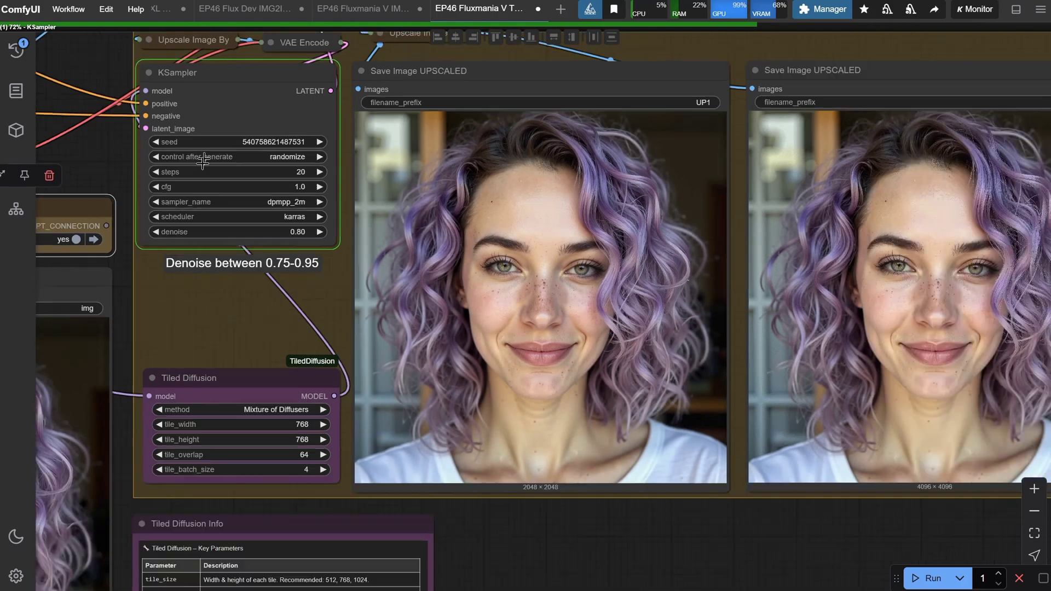
pyautogui.moveTo(105, 152); pyautogui.dragTo(126, 209)
pyautogui.scroll(8, 750, 325)
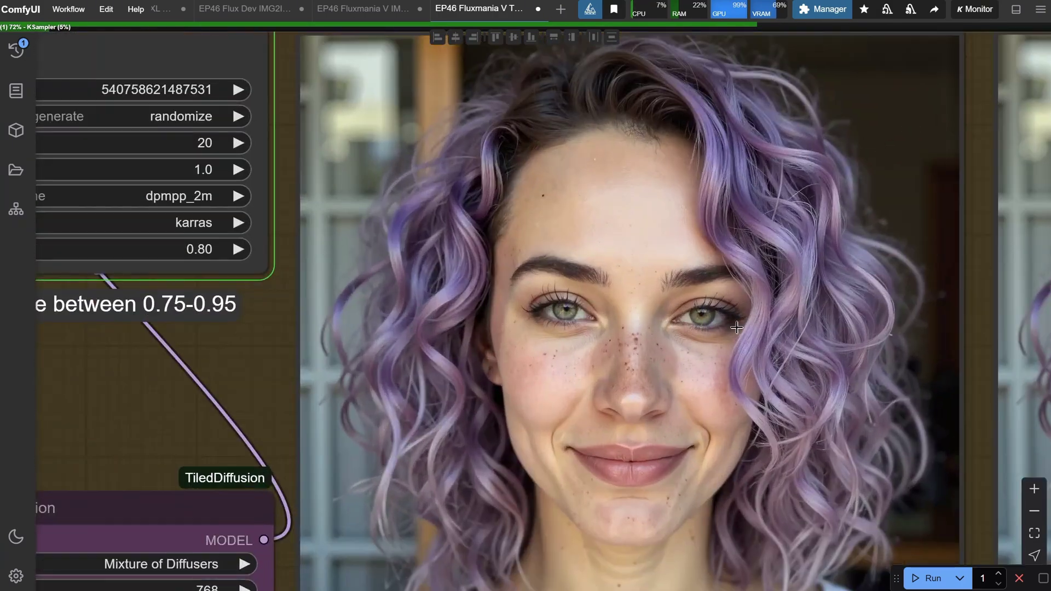
pyautogui.scroll(2, 750, 325)
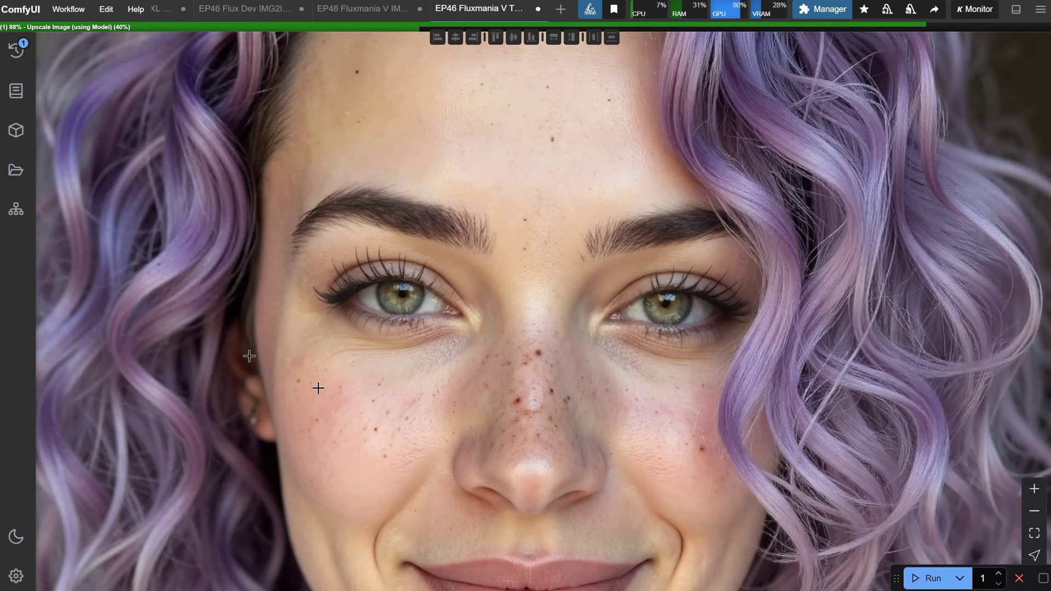
pyautogui.scroll(-5, 867, 327)
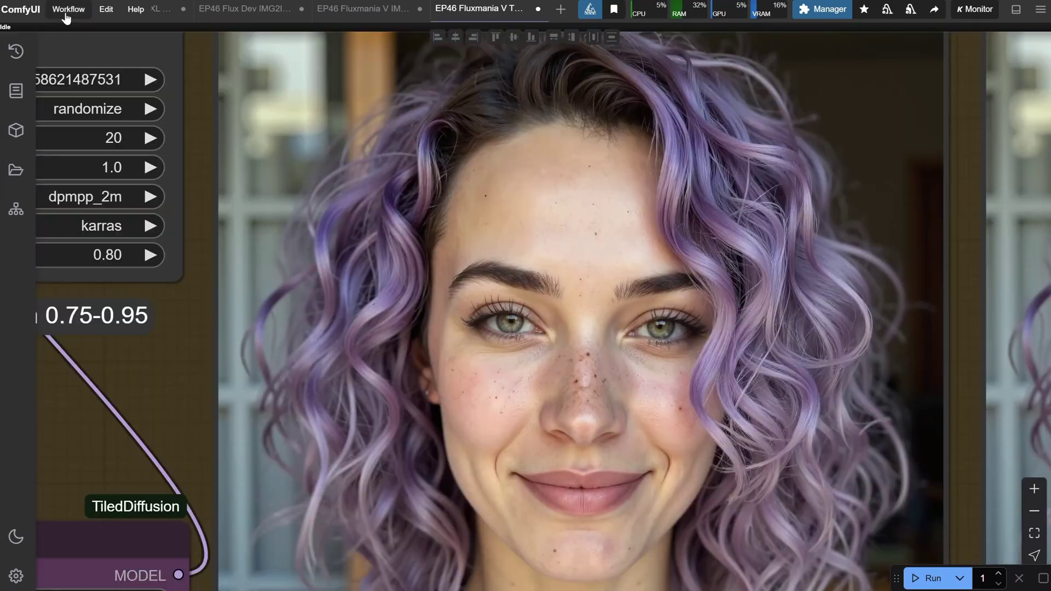
# Open the workflow file EP46 Juggernaut Reborn SD1.5 TXT2IMG with Upscaler.json from the Ep46 folder
pyautogui.click(68, 8)
pyautogui.click(86, 53)
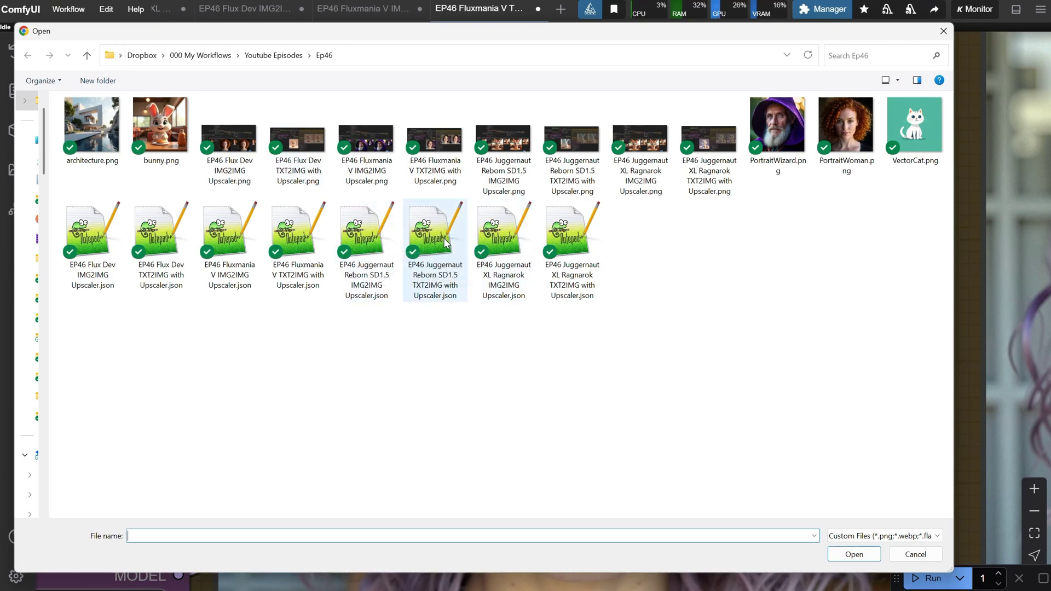
pyautogui.click(440, 263)
pyautogui.doubleClick(437, 240)
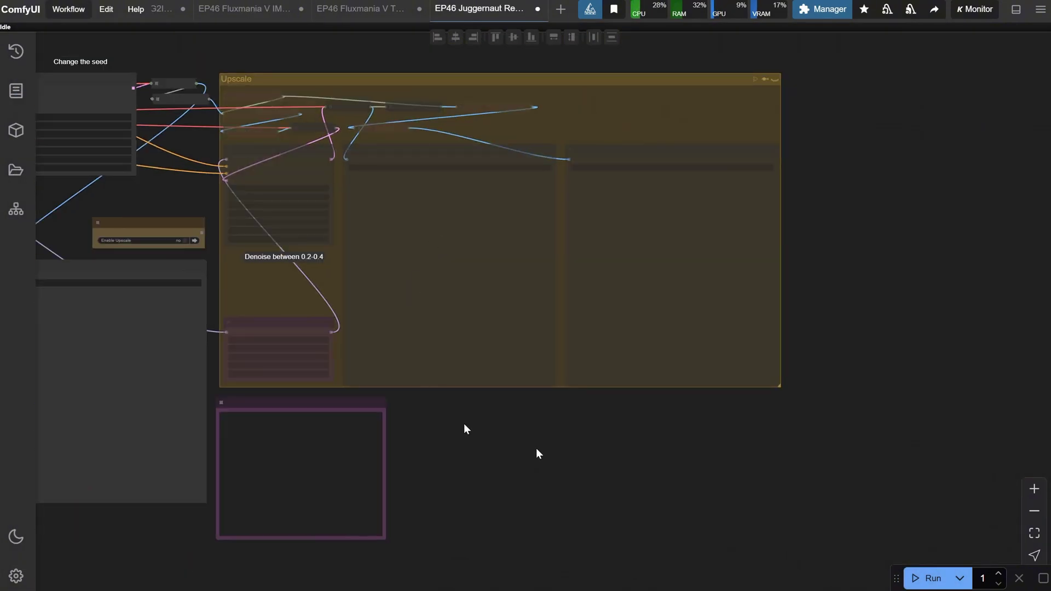
# Run the cartoon bunny workflow with Enable Upscale left at no, and review the START HERE note, resolution and KSampler settings
pyautogui.moveTo(464, 424); pyautogui.dragTo(760, 444)
pyautogui.scroll(5, 196, 353)
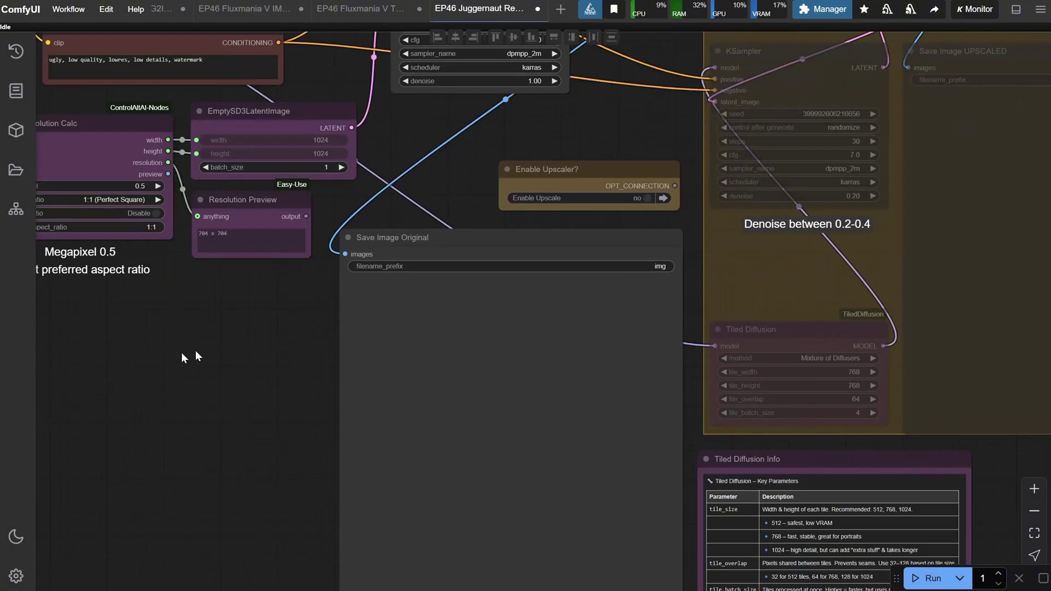
pyautogui.moveTo(183, 354); pyautogui.dragTo(481, 520)
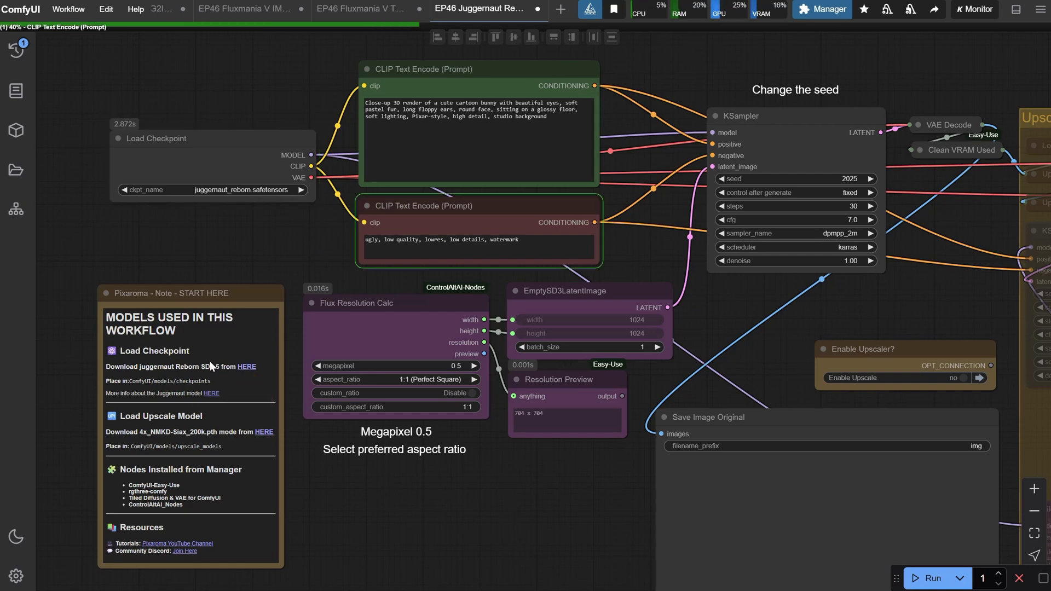
pyautogui.moveTo(546, 501); pyautogui.dragTo(317, 452)
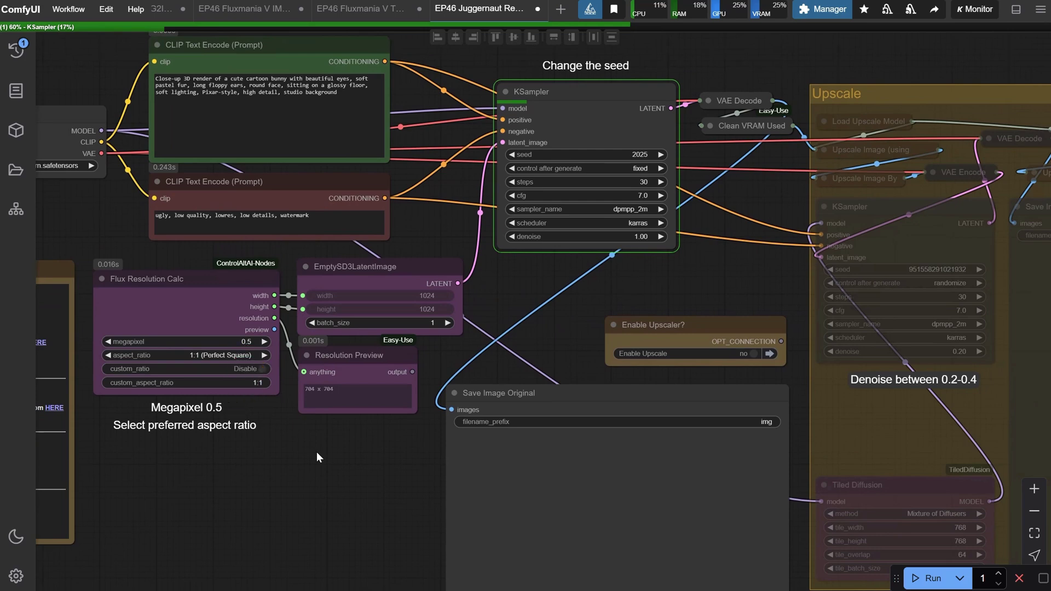
pyautogui.moveTo(316, 452); pyautogui.dragTo(202, 342)
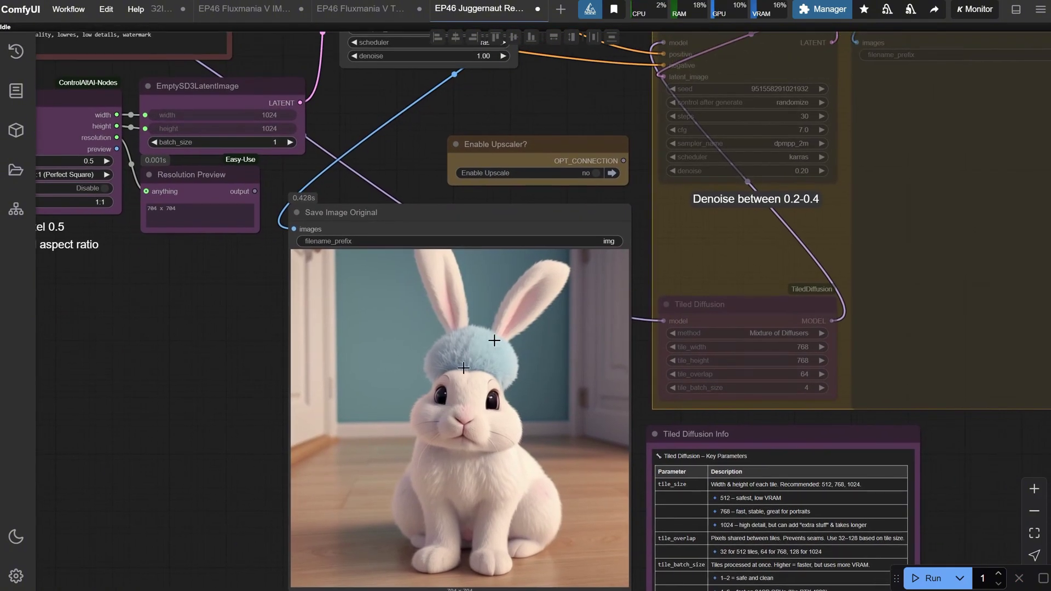
# Set Enable Upscale to yes and run the bunny workflow with the upscale KSampler's denoise at 0.20
pyautogui.click(591, 173)
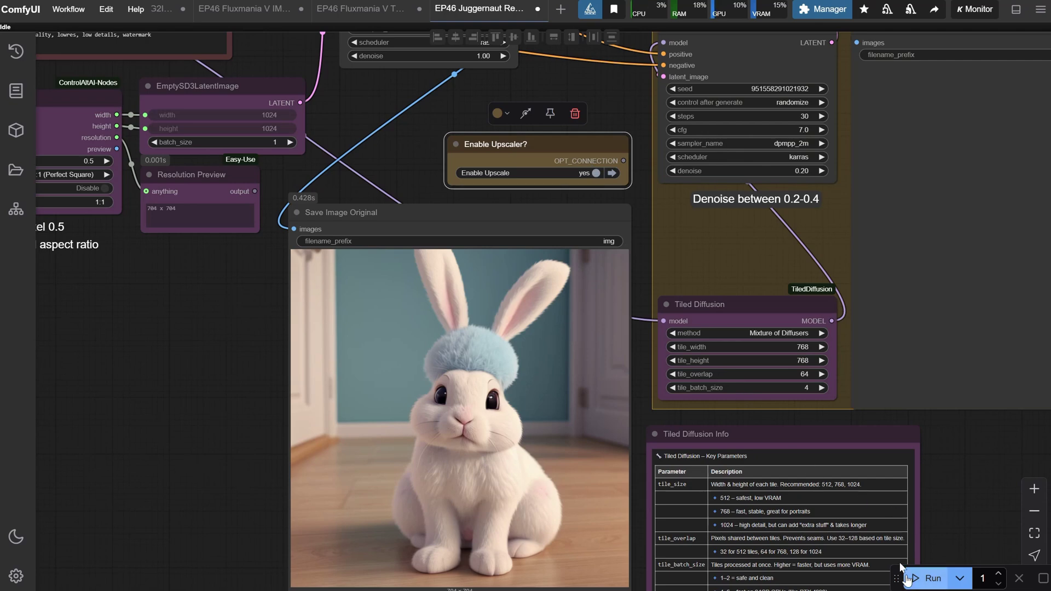
pyautogui.click(926, 578)
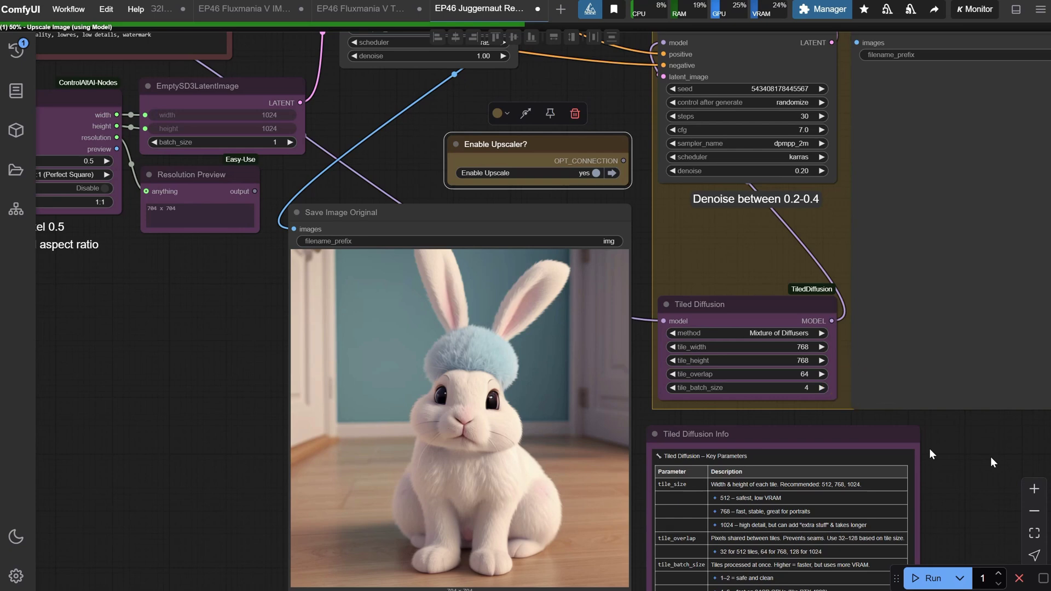
pyautogui.moveTo(930, 448)
pyautogui.mouseDown()
pyautogui.moveTo(677, 479)
pyautogui.moveTo(593, 563)
pyautogui.mouseUp()
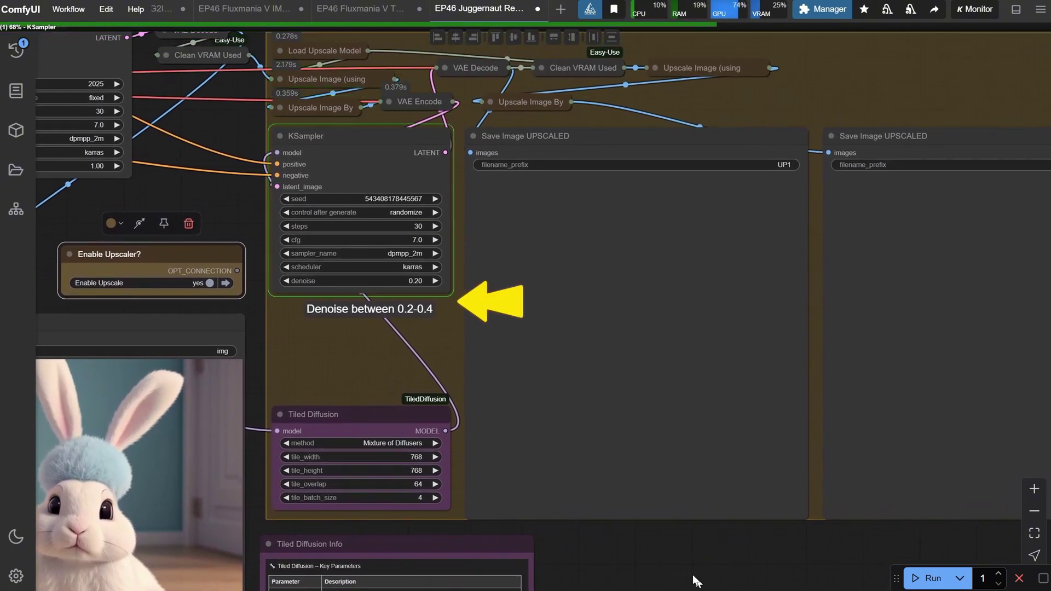
pyautogui.moveTo(692, 574); pyautogui.dragTo(602, 590)
# Inspect the upscaled bunny images in the UP1 and UP2 save nodes up close and compare them with the original
pyautogui.scroll(5, 626, 498)
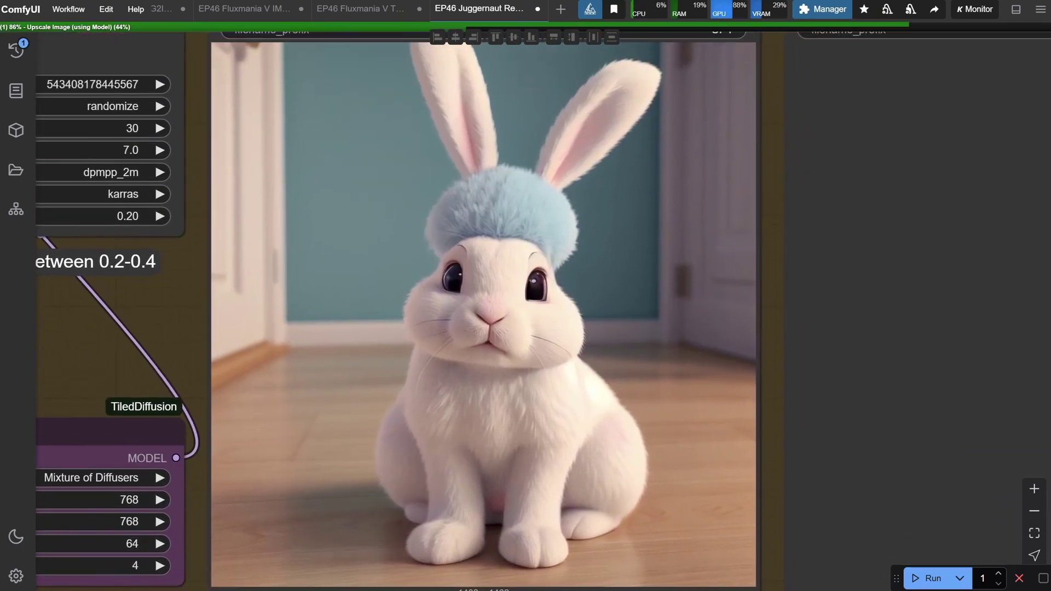
pyautogui.scroll(5, 575, 283)
pyautogui.scroll(3, 662, 280)
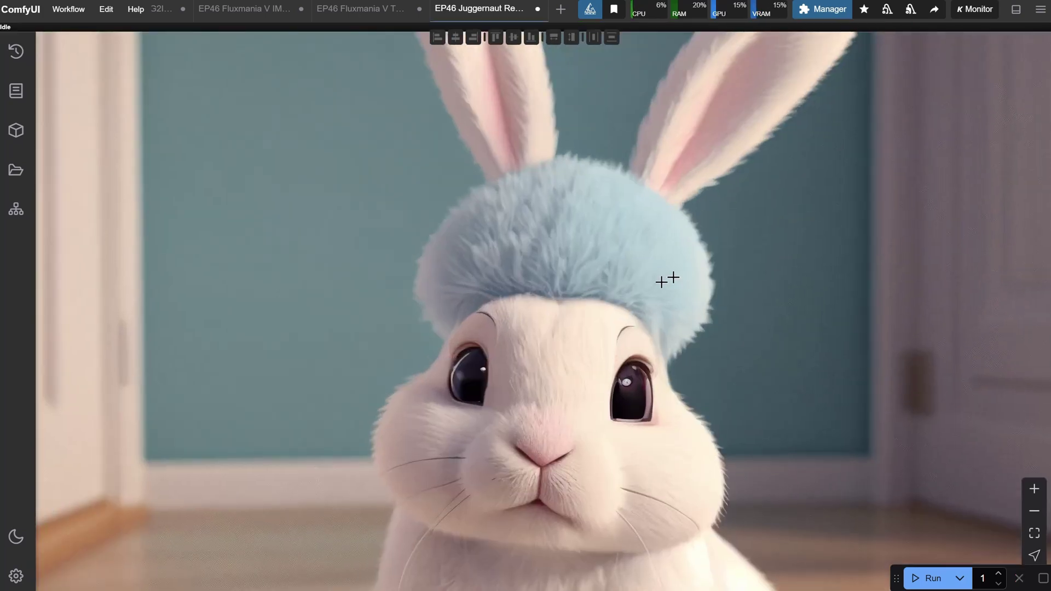
pyautogui.scroll(-5, 661, 282)
pyautogui.scroll(-3, 660, 277)
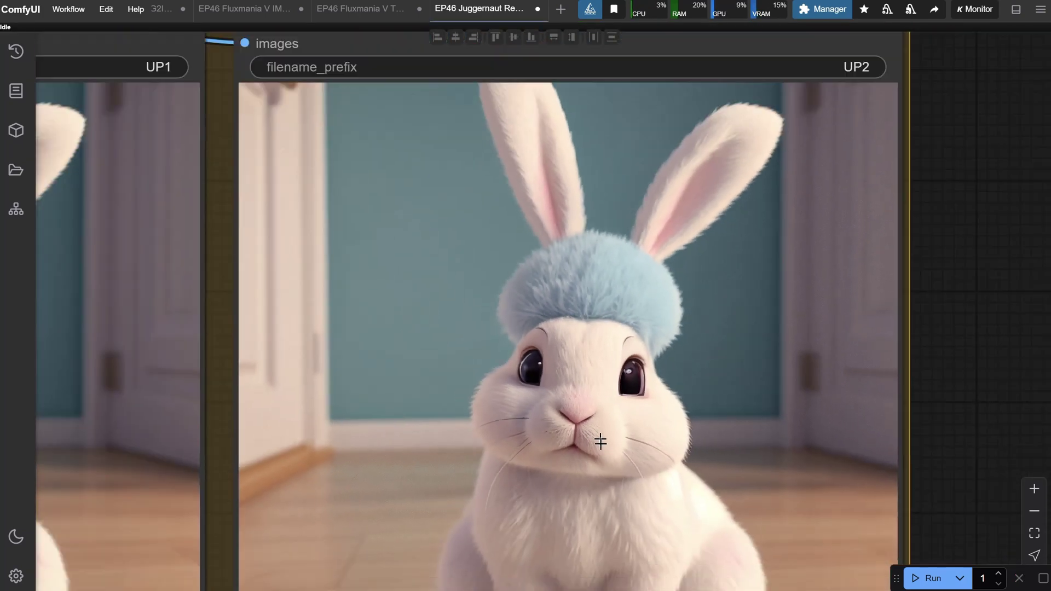
pyautogui.scroll(-4, 646, 270)
pyautogui.moveTo(854, 446); pyautogui.dragTo(913, 389)
pyautogui.scroll(-5, 924, 395)
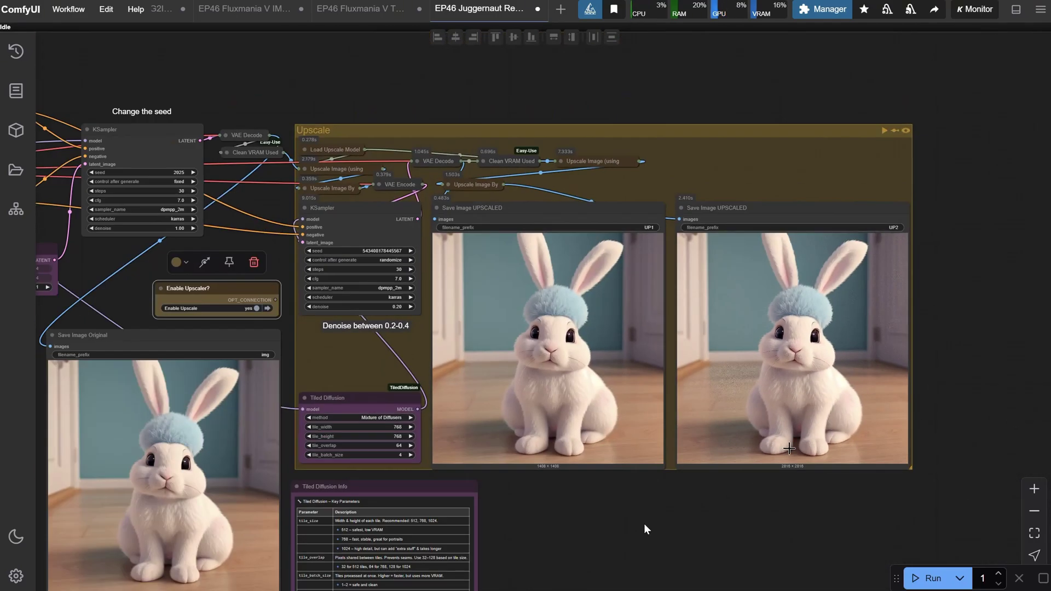
pyautogui.moveTo(644, 524); pyautogui.dragTo(669, 469)
pyautogui.scroll(-1, 675, 469)
pyautogui.scroll(-1, 675, 463)
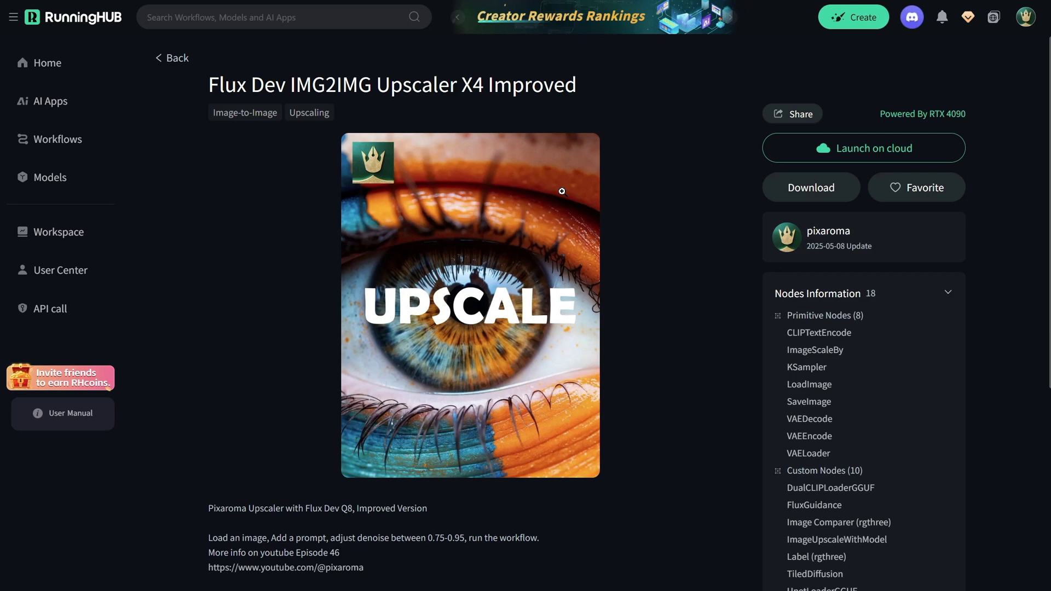
# Launch the Flux Dev IMG2IMG Upscaler X4 Improved workflow on the cloud and load Landscape.png as its input image
pyautogui.click(829, 157)
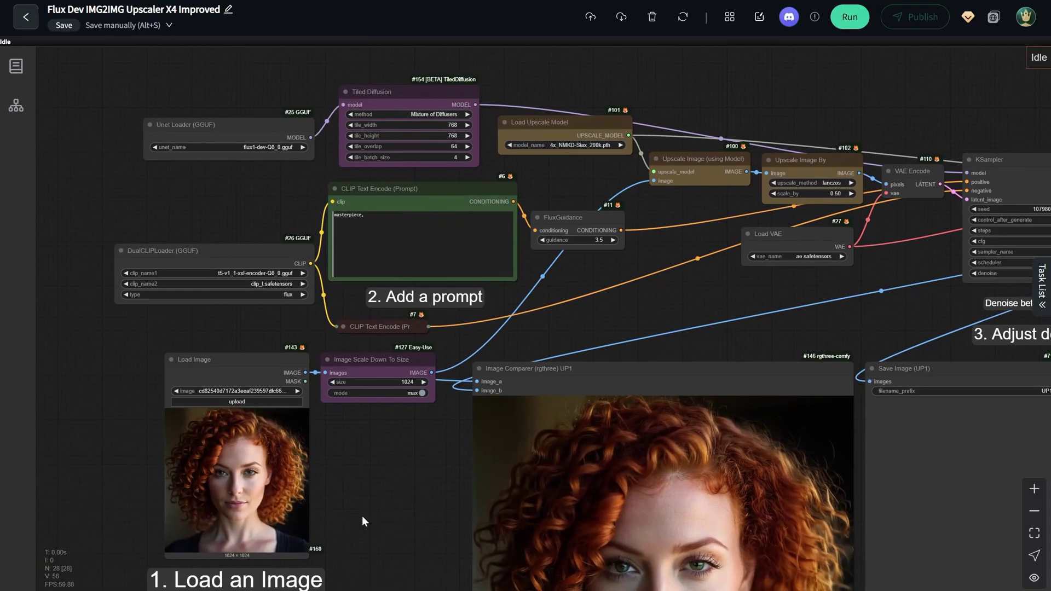
pyautogui.moveTo(362, 516); pyautogui.dragTo(389, 333)
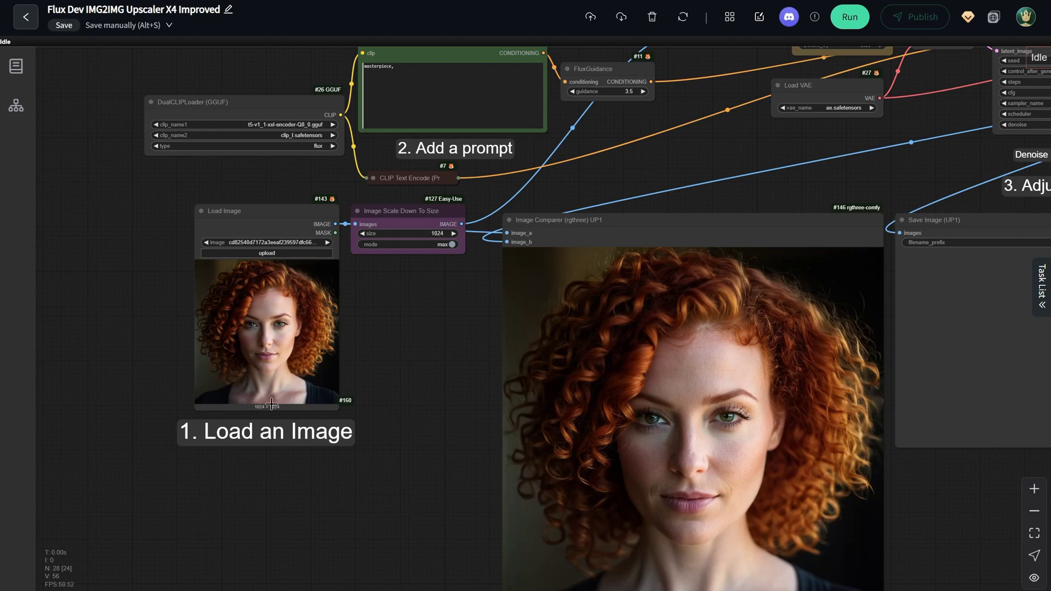
pyautogui.click(266, 253)
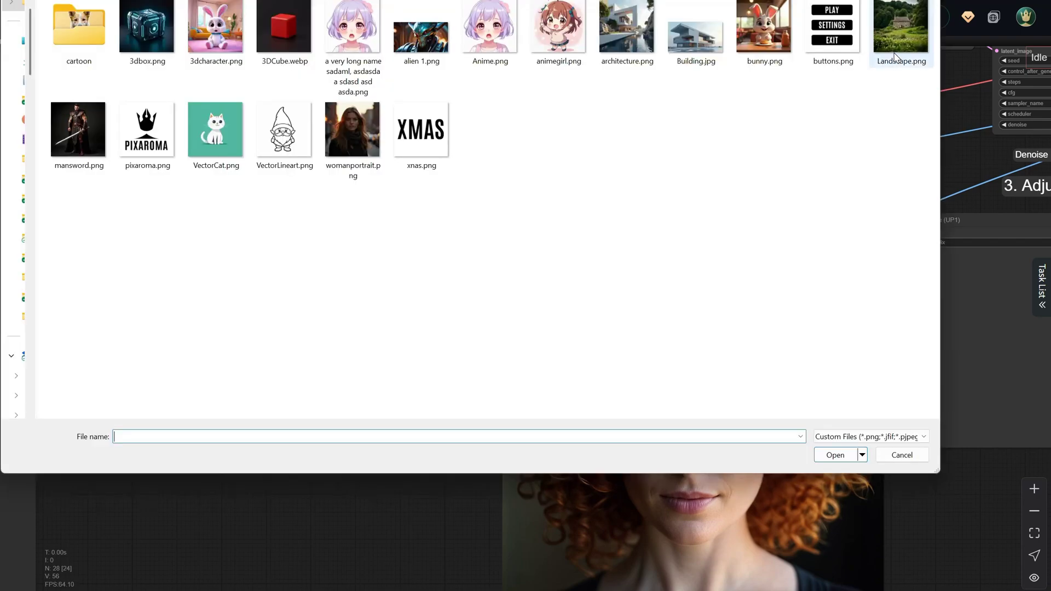
pyautogui.doubleClick(892, 41)
# Replace the positive prompt with "landscape photo of a cottage brick house, forest behind, flowers"
pyautogui.scroll(6, 306, 339)
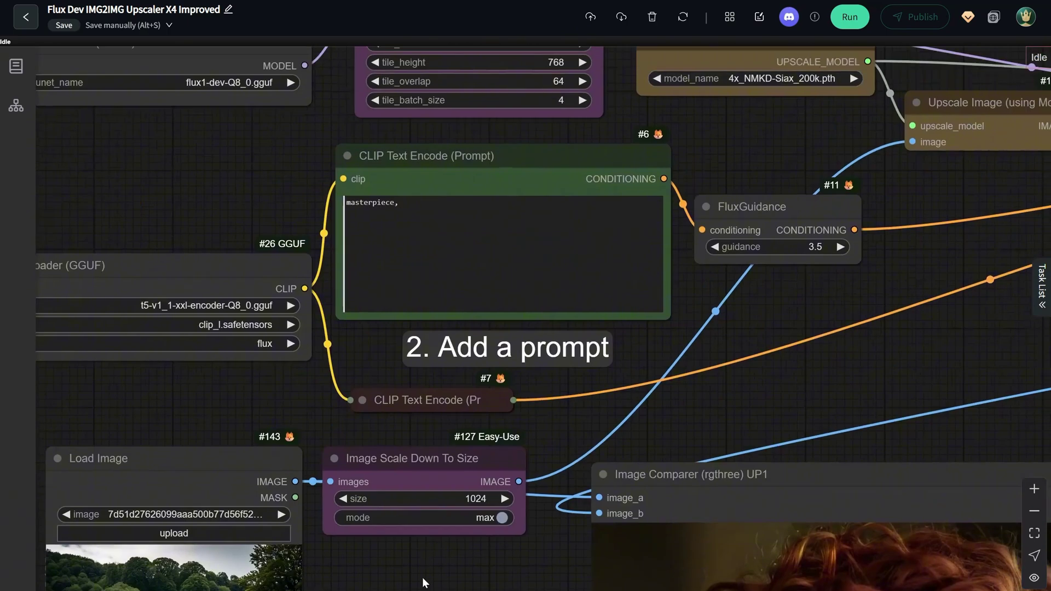
pyautogui.click(512, 206)
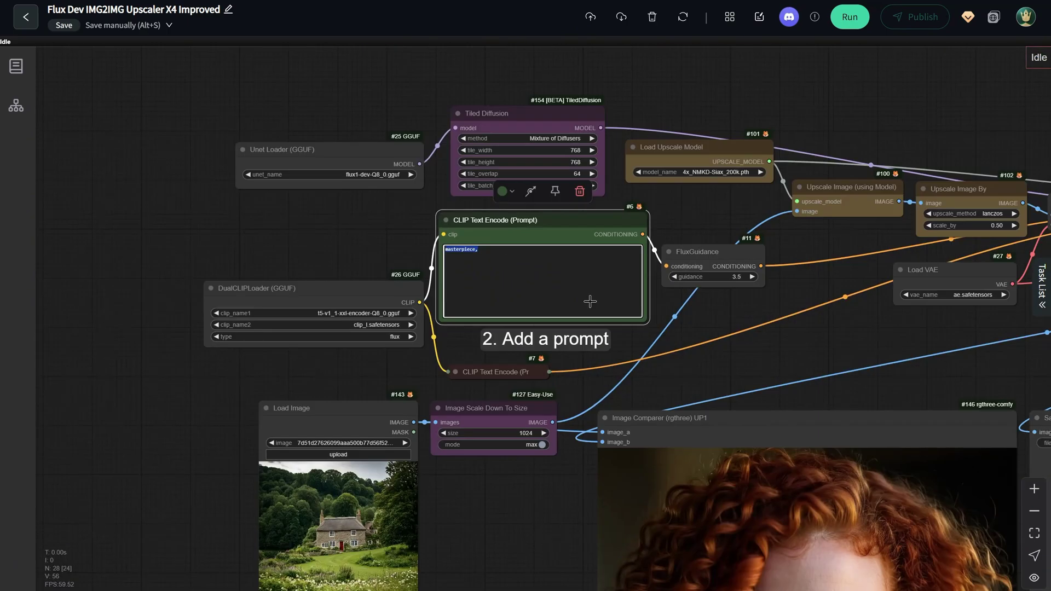
pyautogui.write('landscape photo of a cottage brick house, forest behind, flowers')
# Check the KSampler's denoise value, keep it at 0.85, and run the cottage upscale workflow
pyautogui.scroll(6, 607, 237)
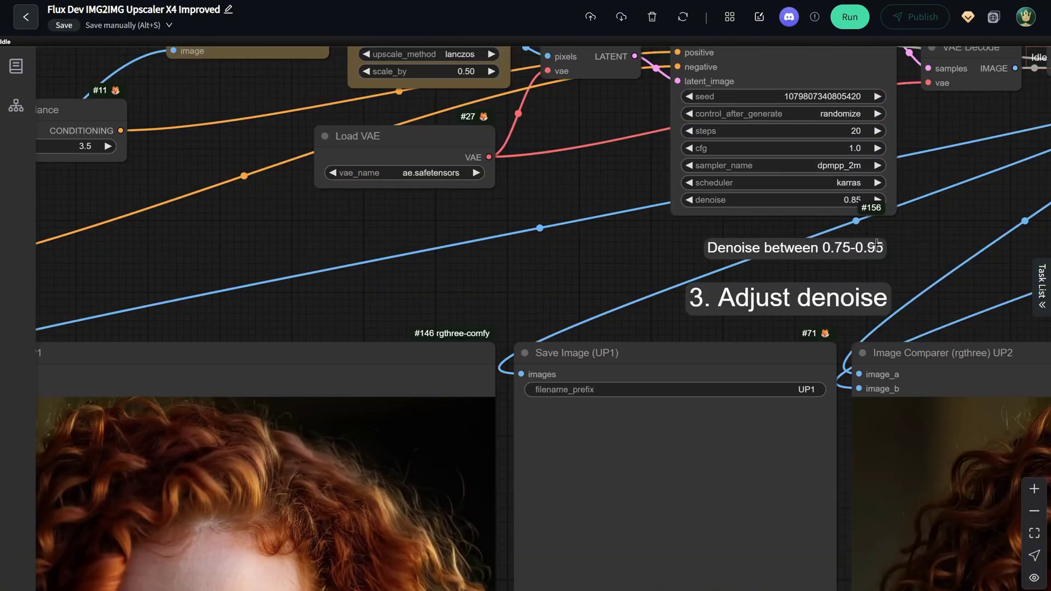
pyautogui.click(850, 199)
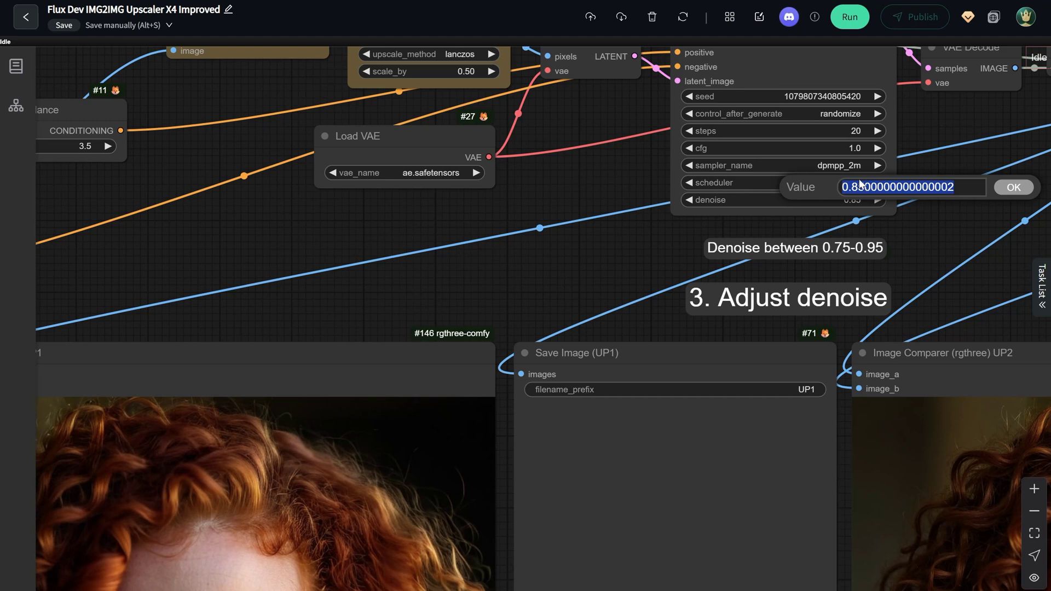
pyautogui.click(859, 186)
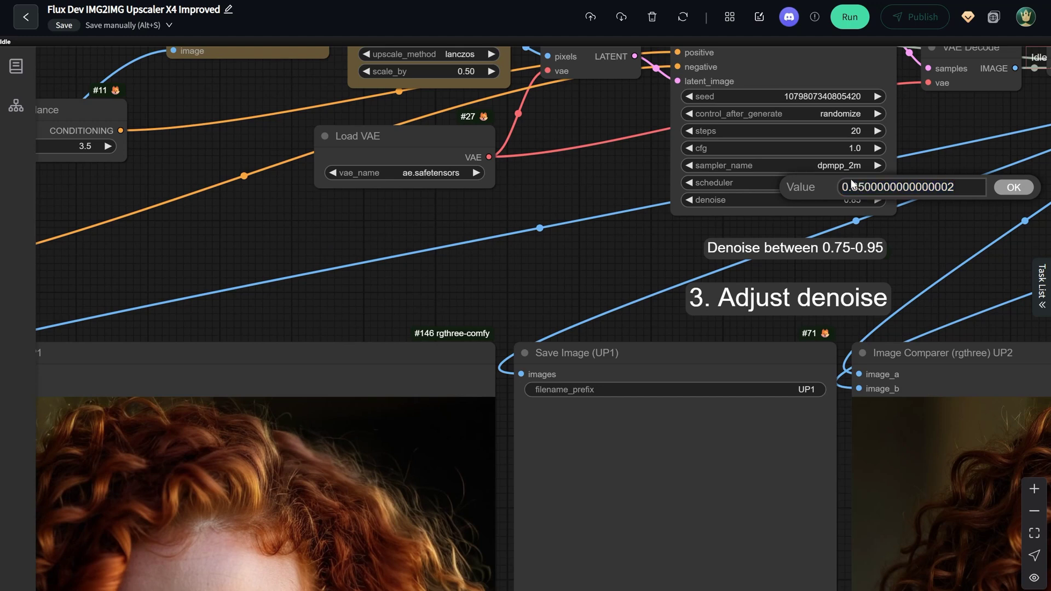
pyautogui.moveTo(857, 186); pyautogui.dragTo(953, 190)
pyautogui.click(1011, 187)
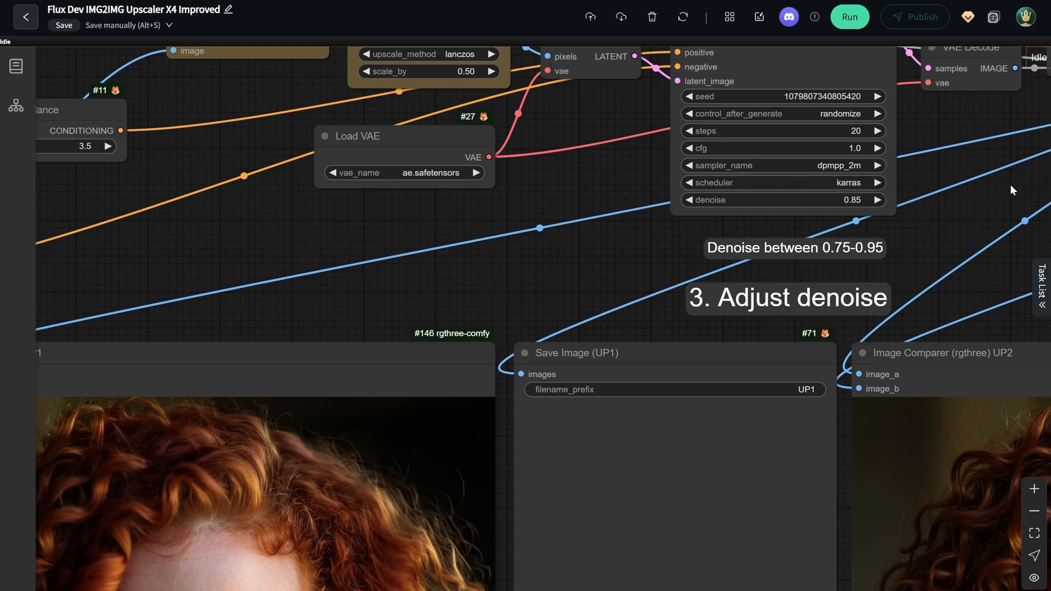
pyautogui.scroll(-7, 943, 231)
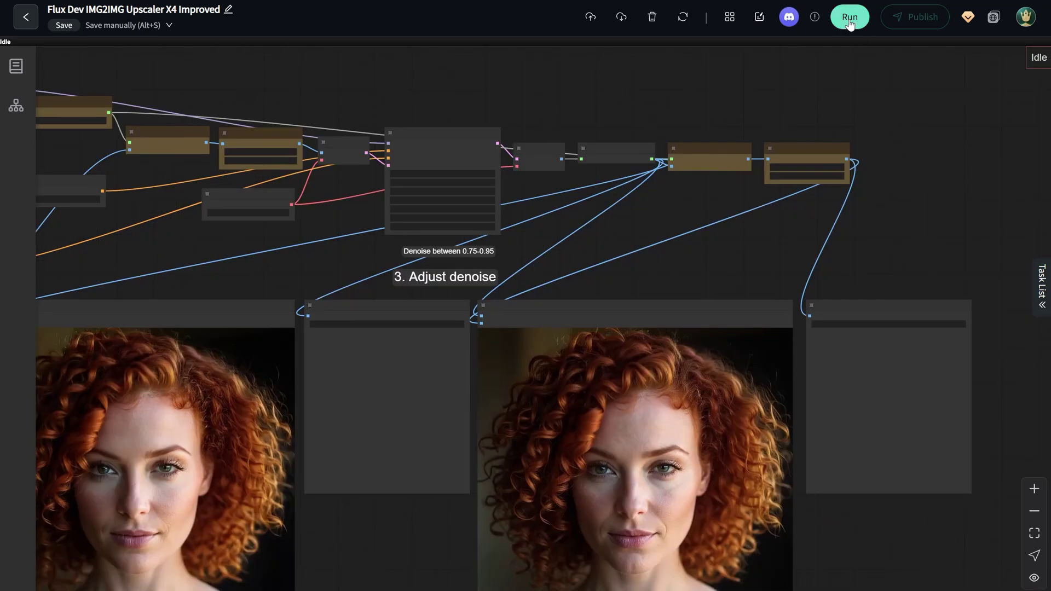
pyautogui.click(851, 22)
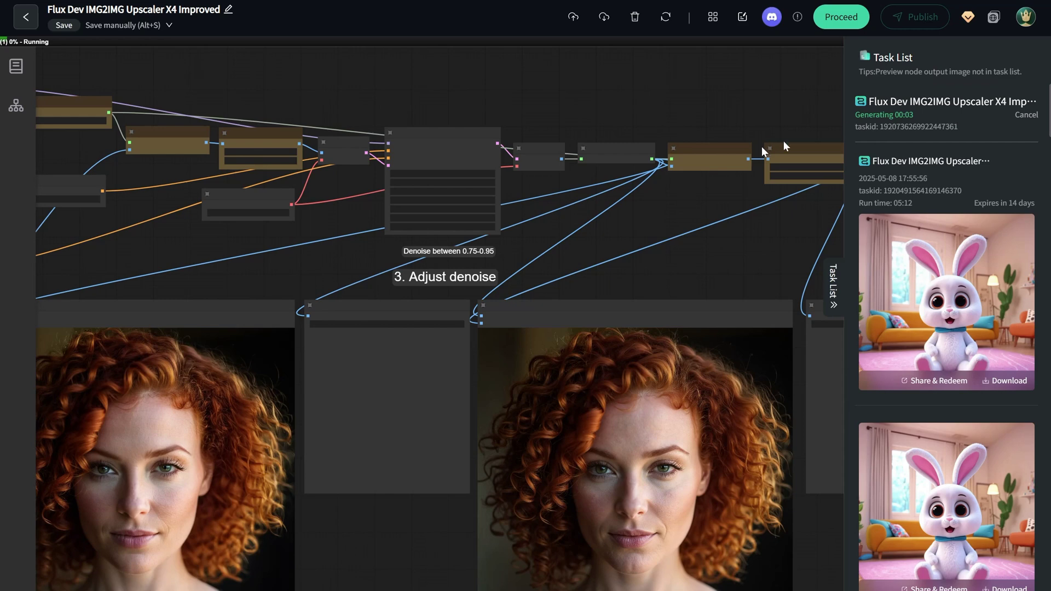
# Compare the original cottage image with the first upscale up close in the UP1 image comparer
pyautogui.moveTo(305, 274); pyautogui.dragTo(491, 124)
pyautogui.scroll(3, 564, 296)
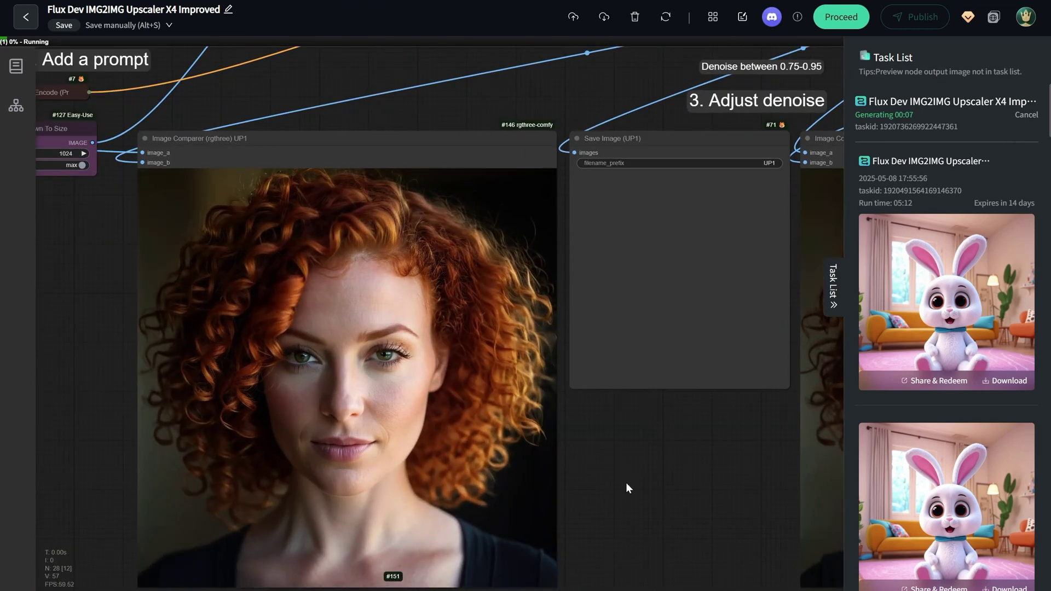
pyautogui.moveTo(626, 488); pyautogui.dragTo(706, 470)
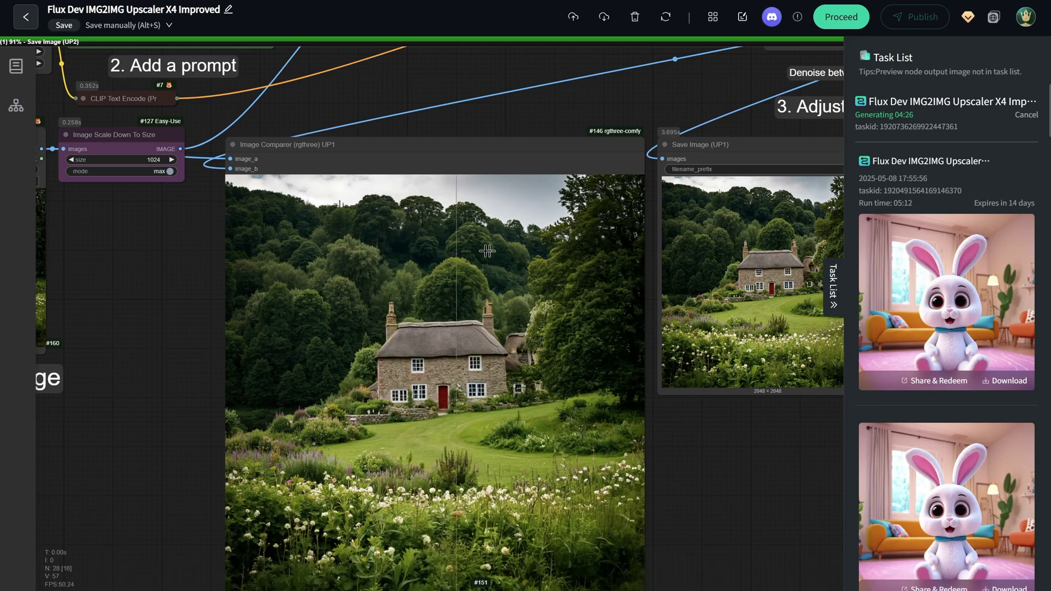
pyautogui.scroll(-6, 751, 445)
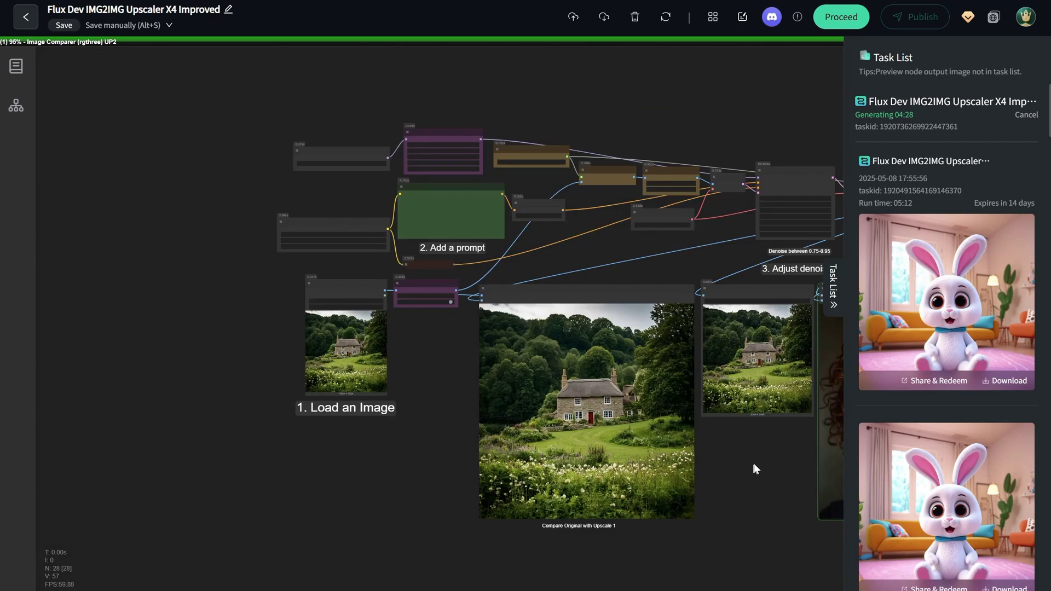
pyautogui.moveTo(754, 466); pyautogui.dragTo(542, 428)
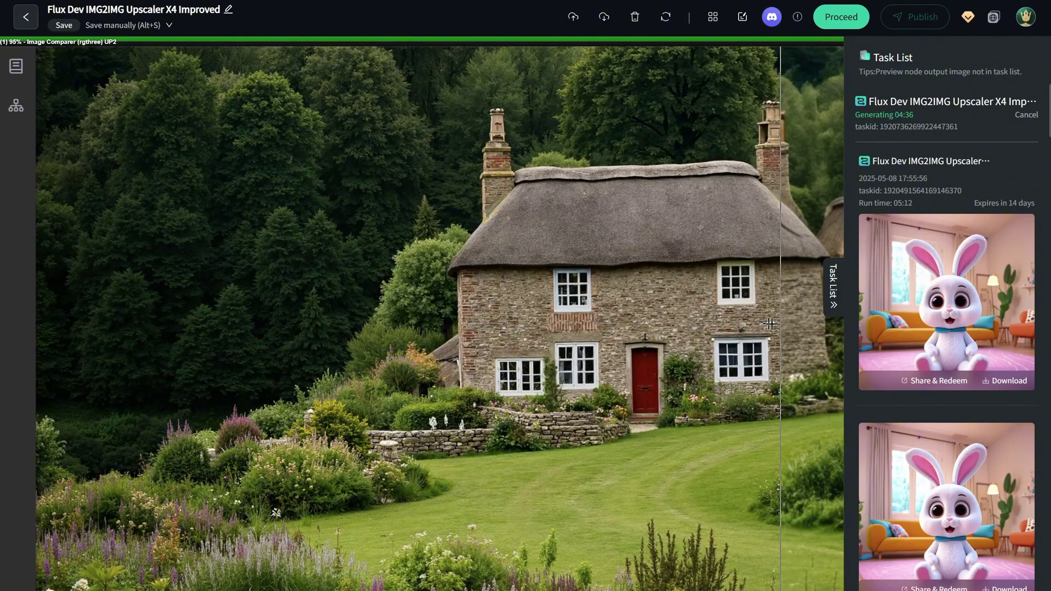
pyautogui.scroll(-2, 153, 287)
pyautogui.scroll(-2, 154, 287)
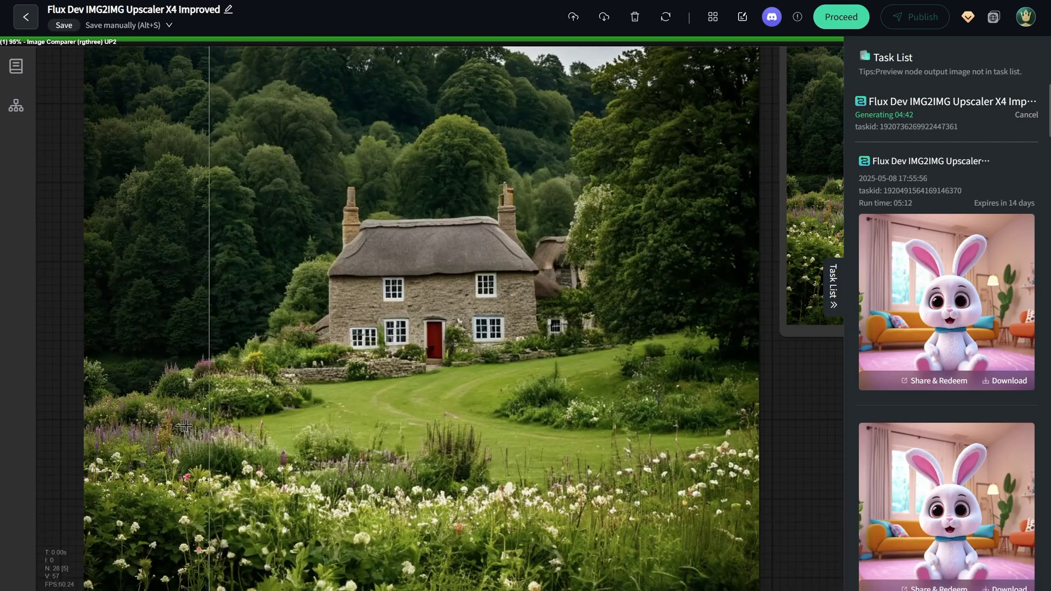
pyautogui.scroll(5, 405, 282)
pyautogui.scroll(-10, 509, 291)
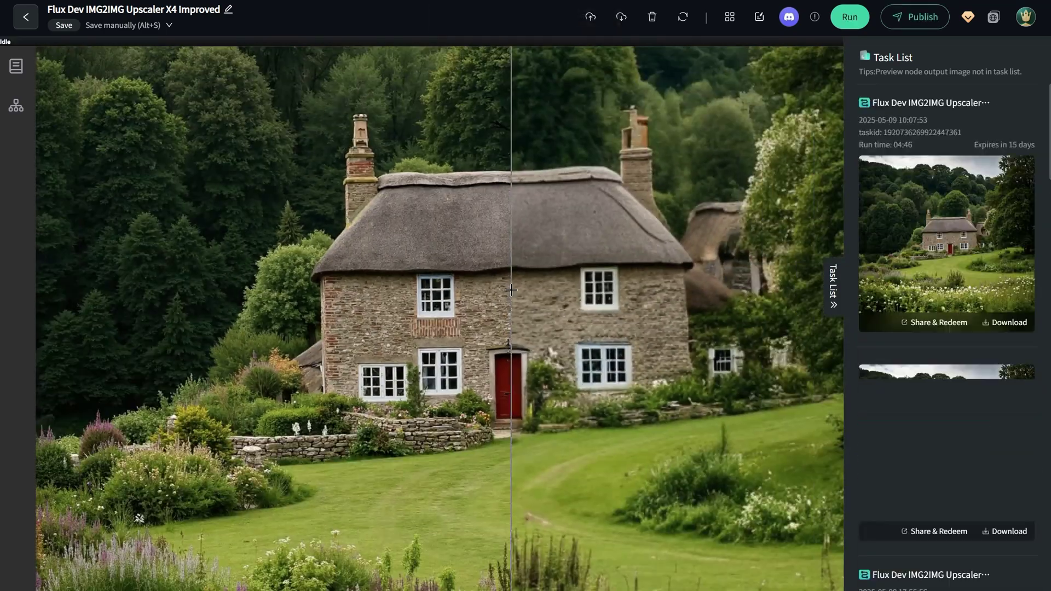
pyautogui.scroll(-3, 511, 291)
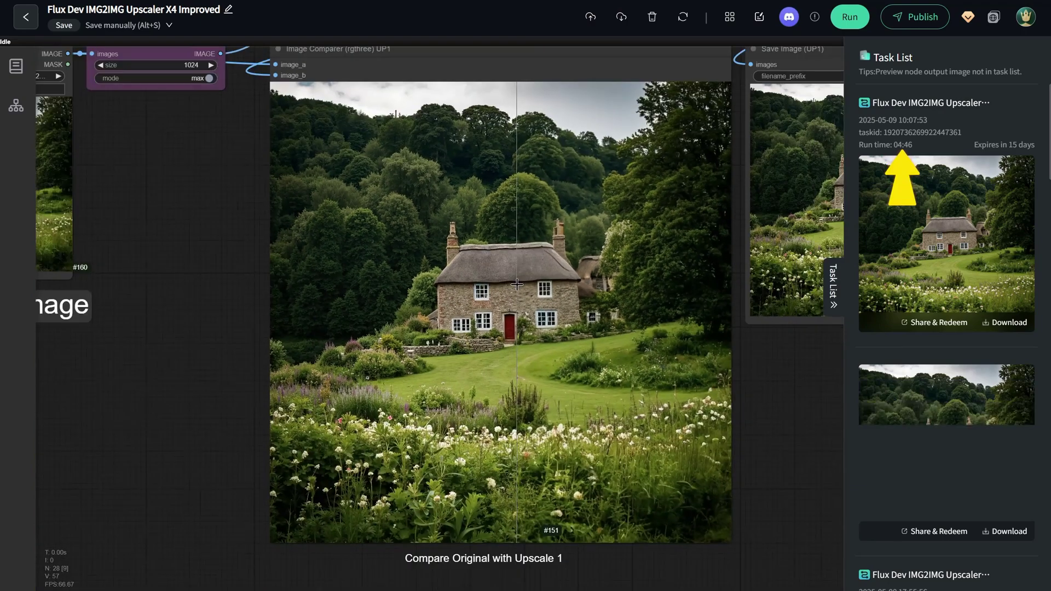
# Check the cottage task's run time and the UP2 comparison, and examine the garden and tree details against the original
pyautogui.moveTo(750, 380); pyautogui.dragTo(172, 358)
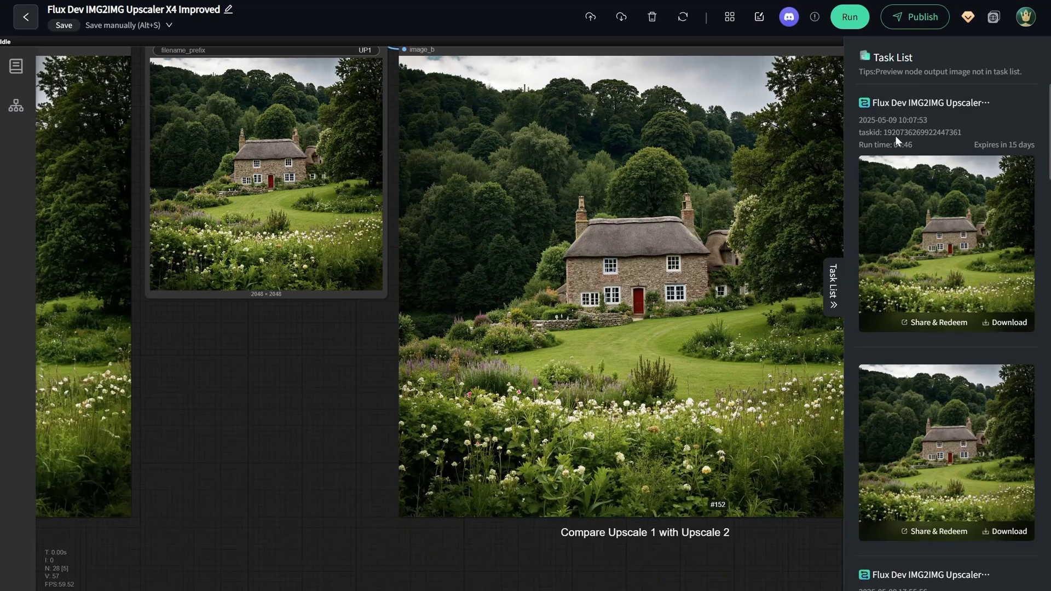
pyautogui.scroll(4, 449, 328)
pyautogui.scroll(6, 377, 416)
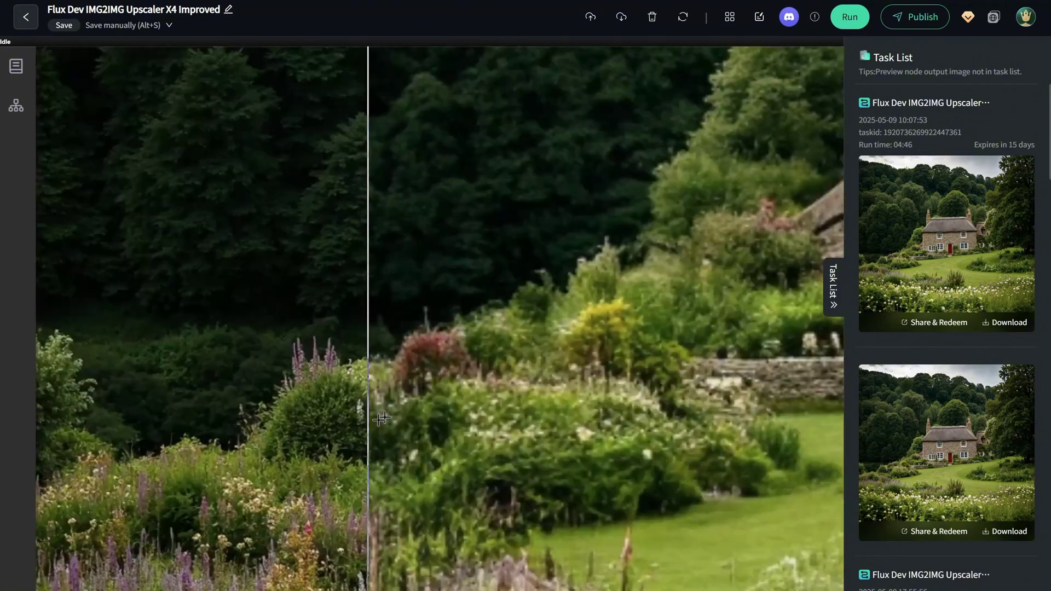
pyautogui.scroll(-2, 677, 323)
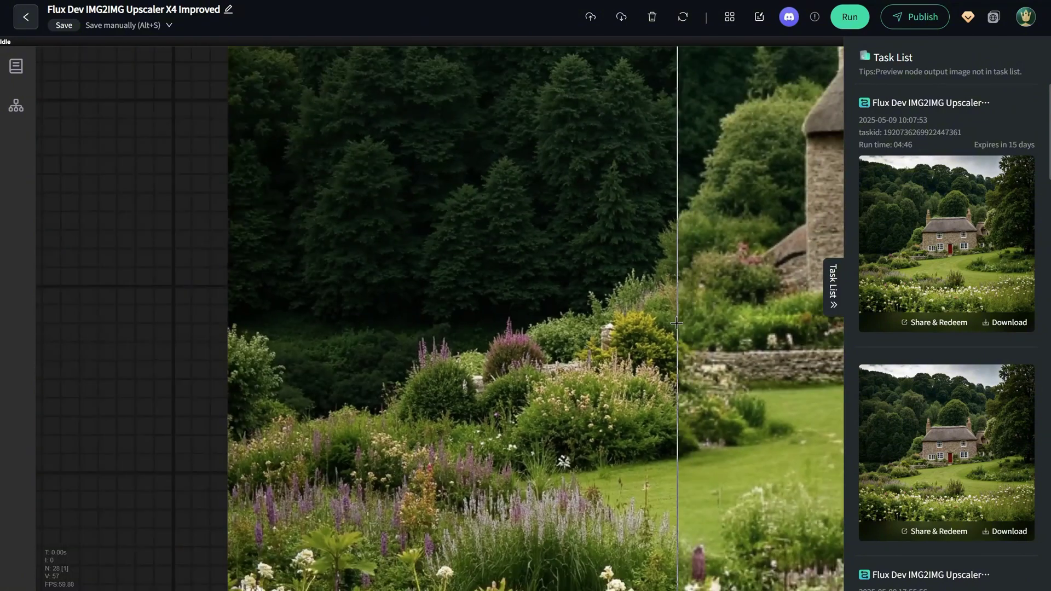
pyautogui.scroll(-3, 723, 340)
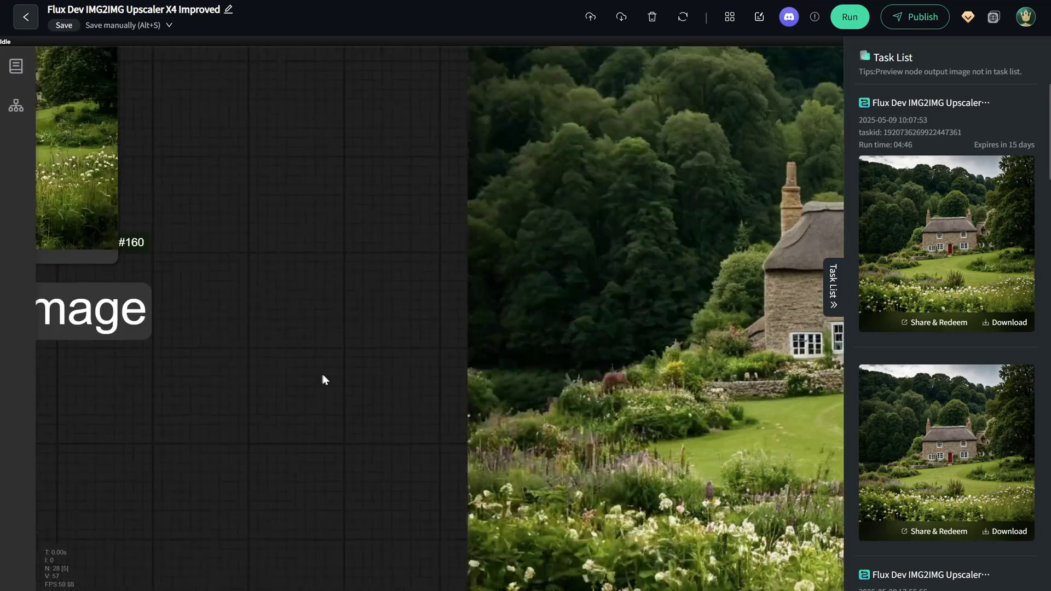
# Load 3dcharacter.png as the new input image in the Load Image node
pyautogui.moveTo(324, 379); pyautogui.dragTo(629, 453)
pyautogui.scroll(-5, 629, 453)
pyautogui.scroll(4, 416, 274)
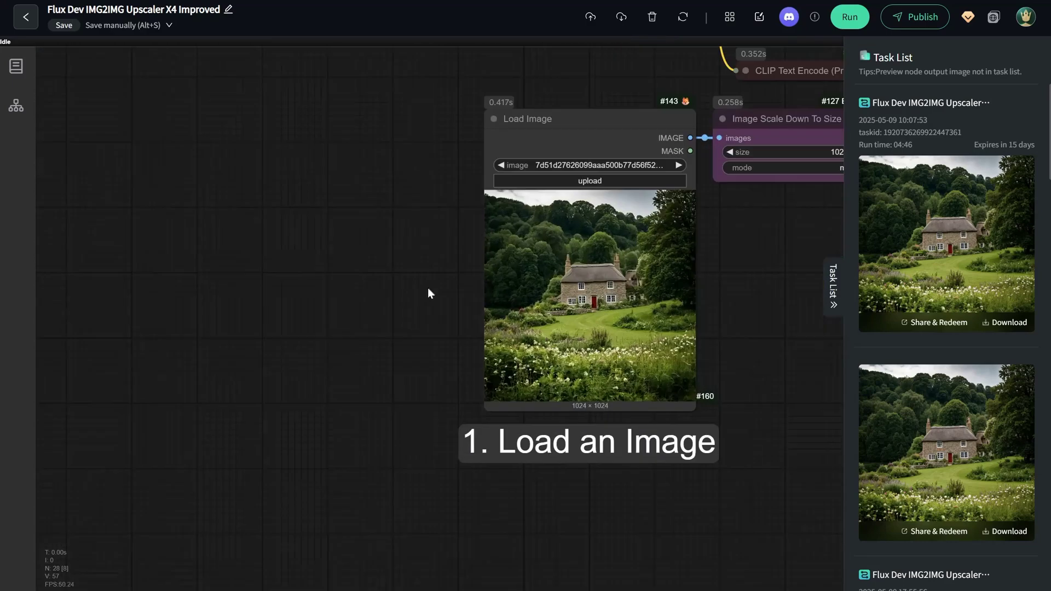
pyautogui.moveTo(427, 293); pyautogui.dragTo(217, 328)
pyautogui.click(411, 239)
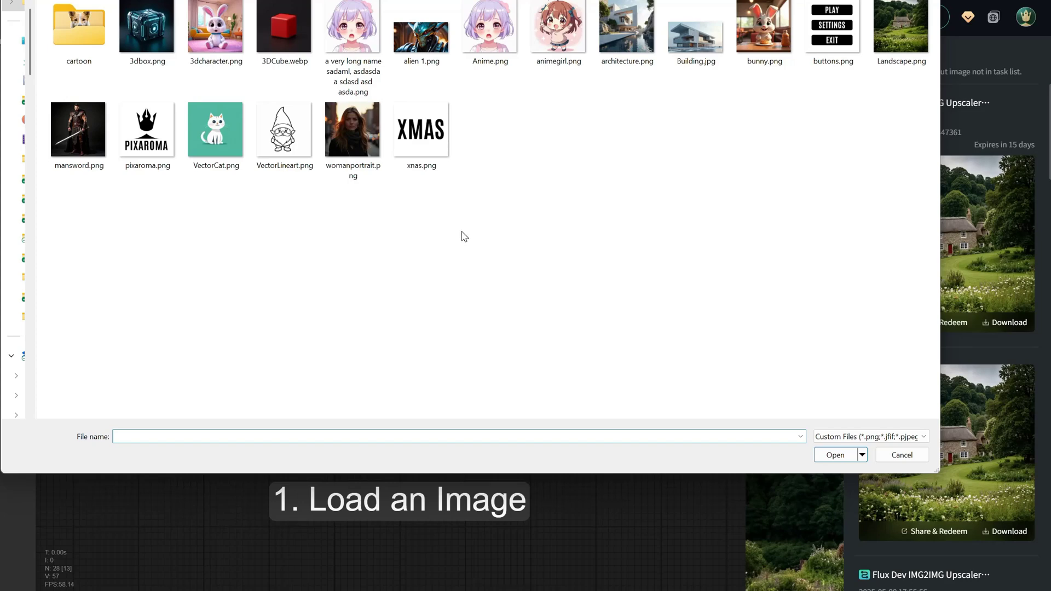
pyautogui.doubleClick(212, 53)
# Replace the positive prompt with "3d render of a cute bunny toy, pastel colors, adorable" and run the workflow
pyautogui.scroll(5, 482, 356)
pyautogui.scroll(-2, 452, 370)
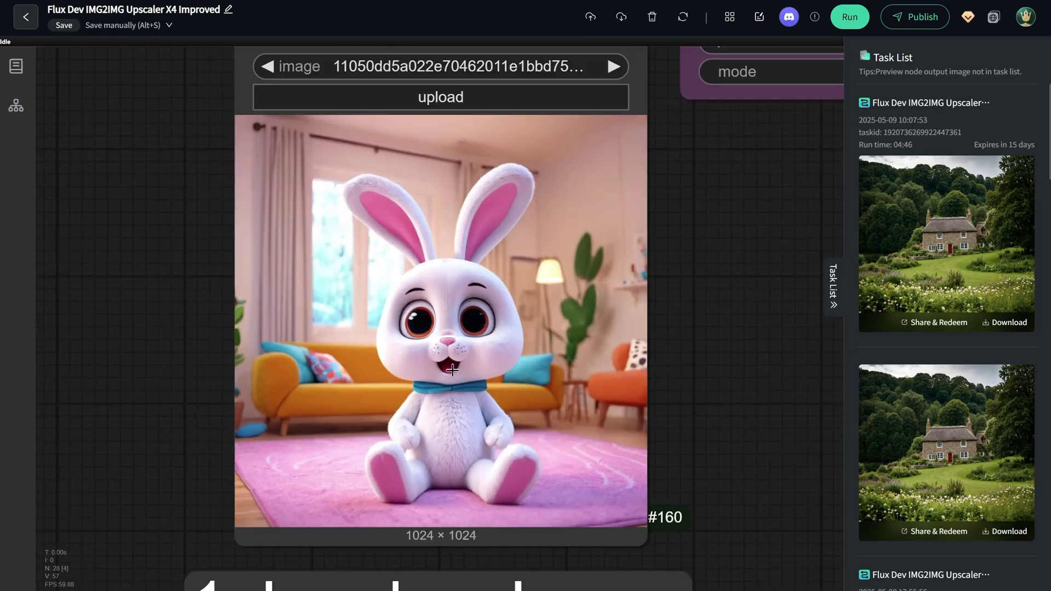
pyautogui.scroll(-1, 456, 364)
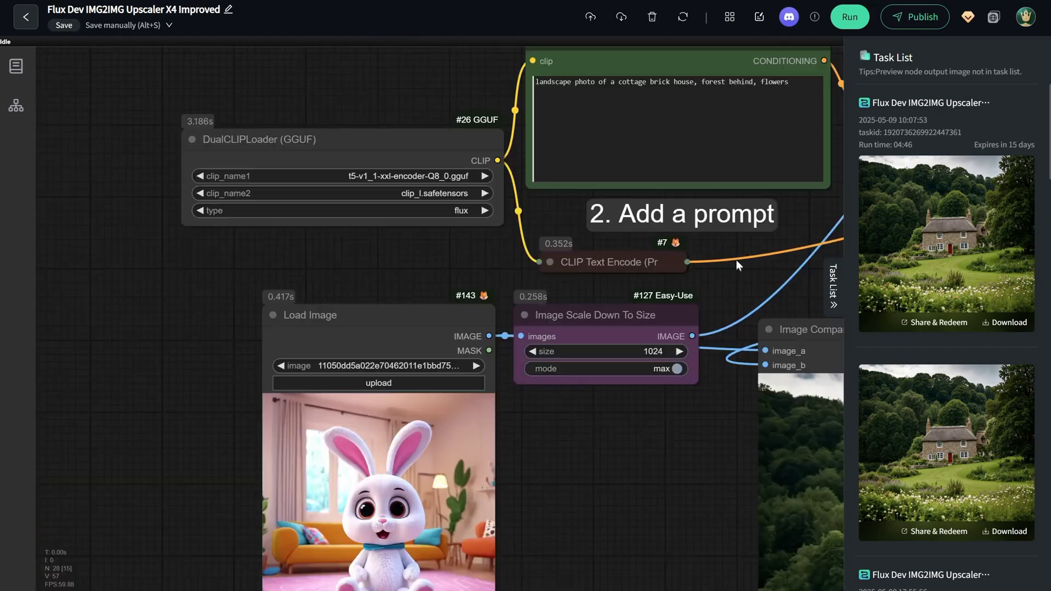
pyautogui.write('3d render of a cute bunny toy, pastel colors, adorable')
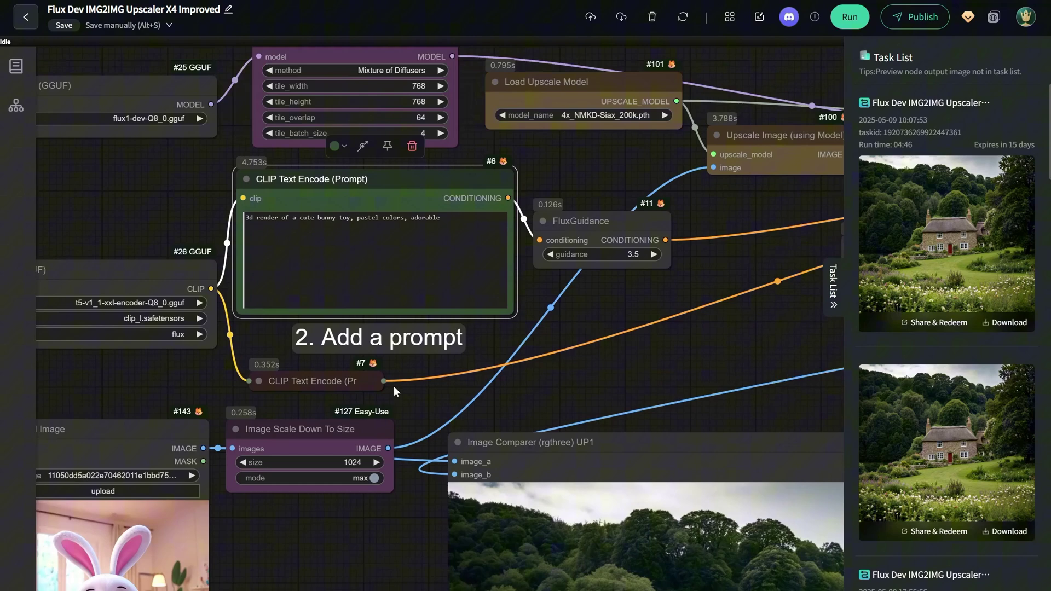
pyautogui.scroll(-5, 393, 386)
pyautogui.click(850, 17)
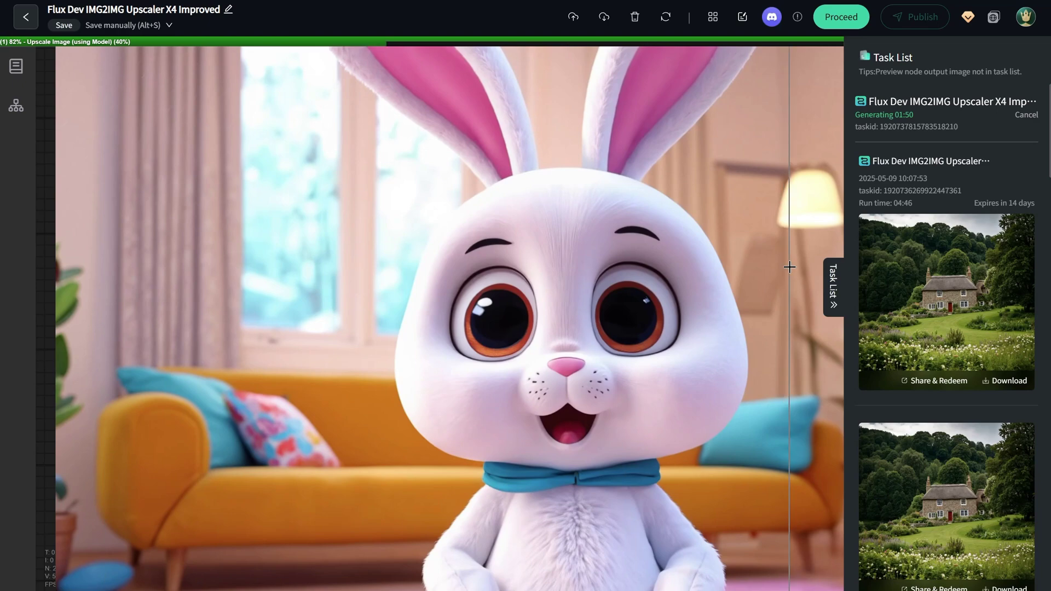
# Inspect the upscaled bunny's face, ears and fur in the image comparers and review its run time in the task list
pyautogui.scroll(-5, 786, 267)
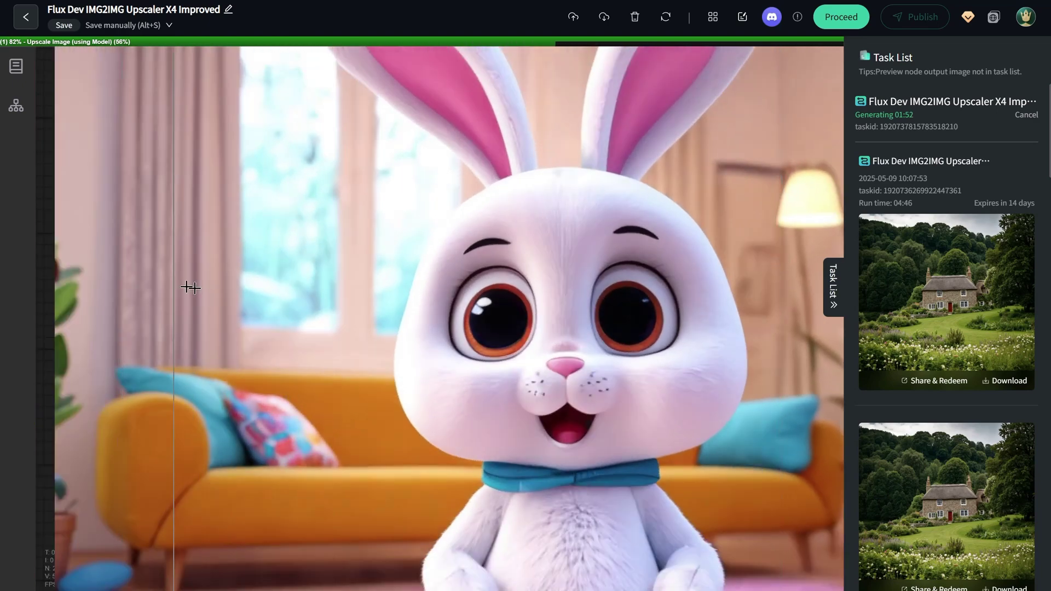
pyautogui.scroll(8, 109, 246)
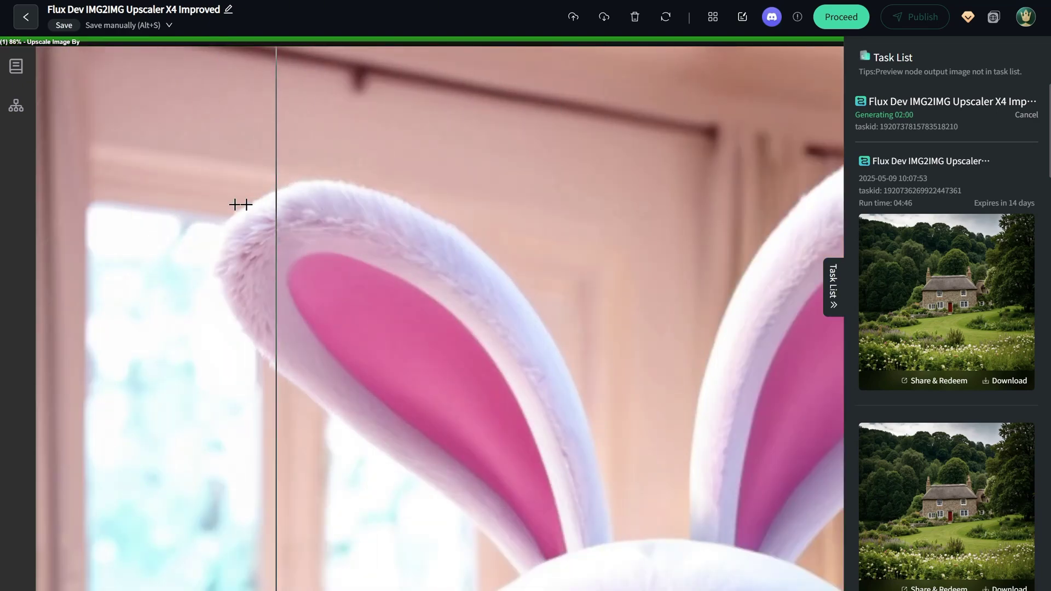
pyautogui.scroll(-10, 597, 220)
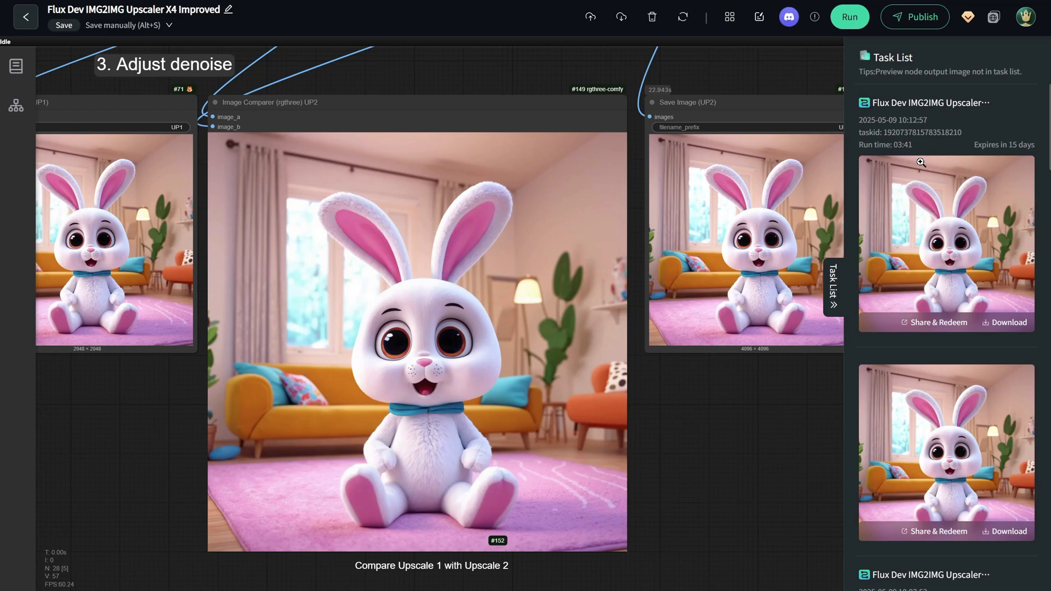
pyautogui.scroll(-2, 920, 159)
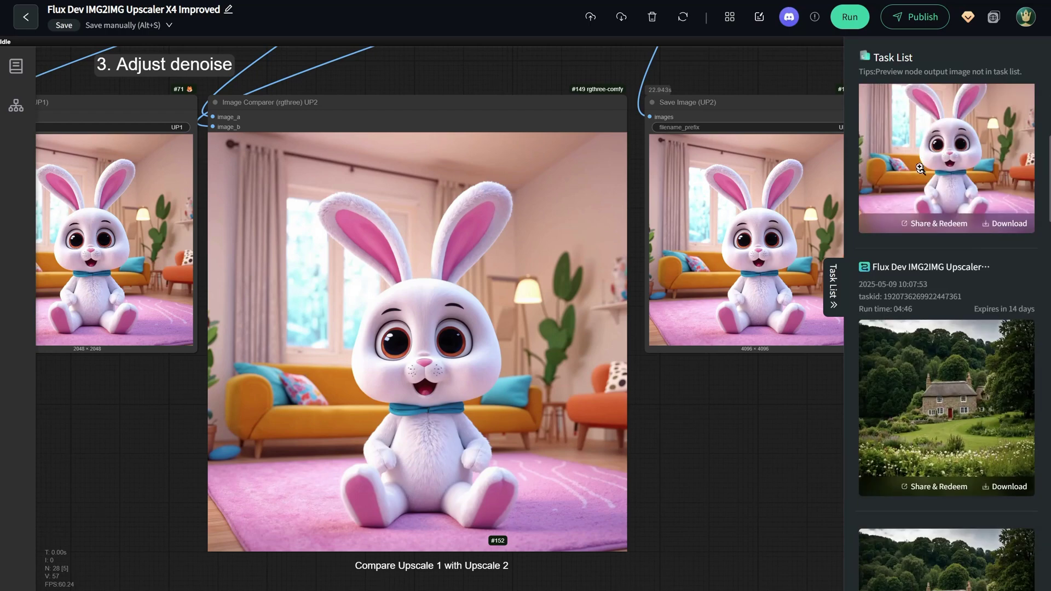
pyautogui.scroll(2, 916, 185)
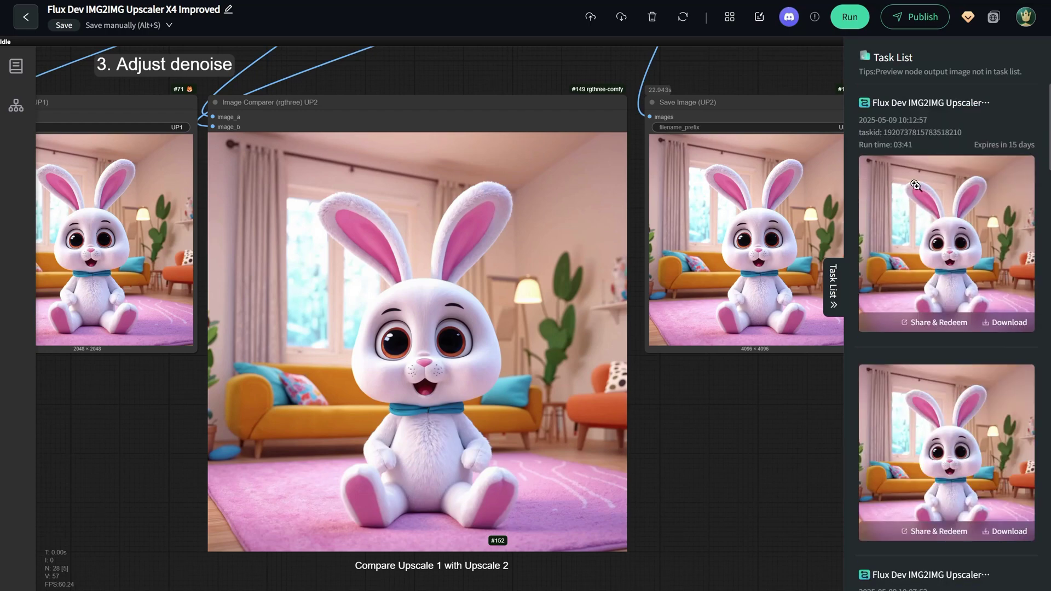
pyautogui.scroll(10, 723, 382)
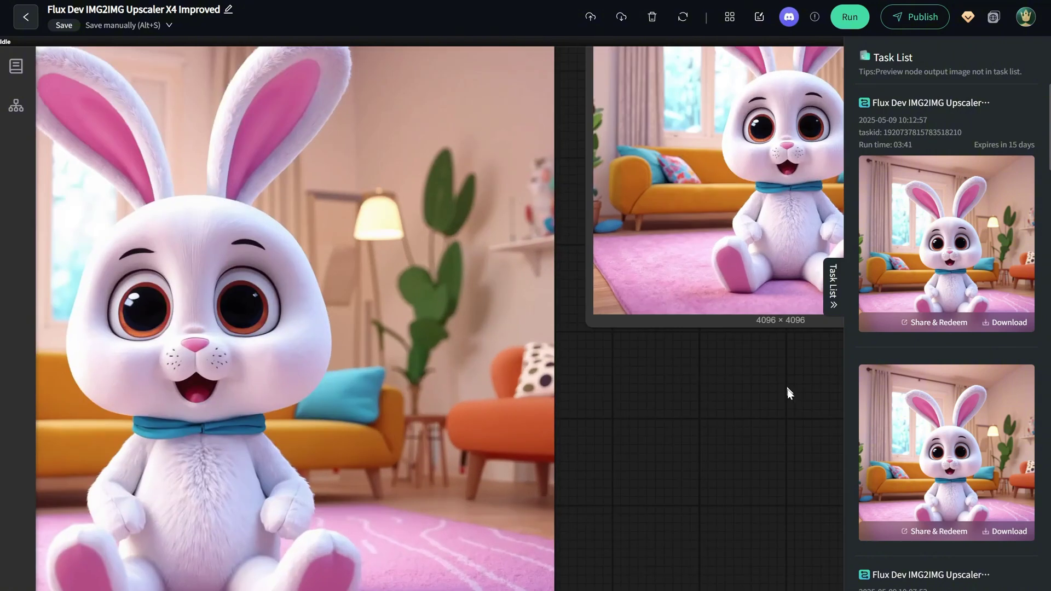
pyautogui.scroll(2, 748, 260)
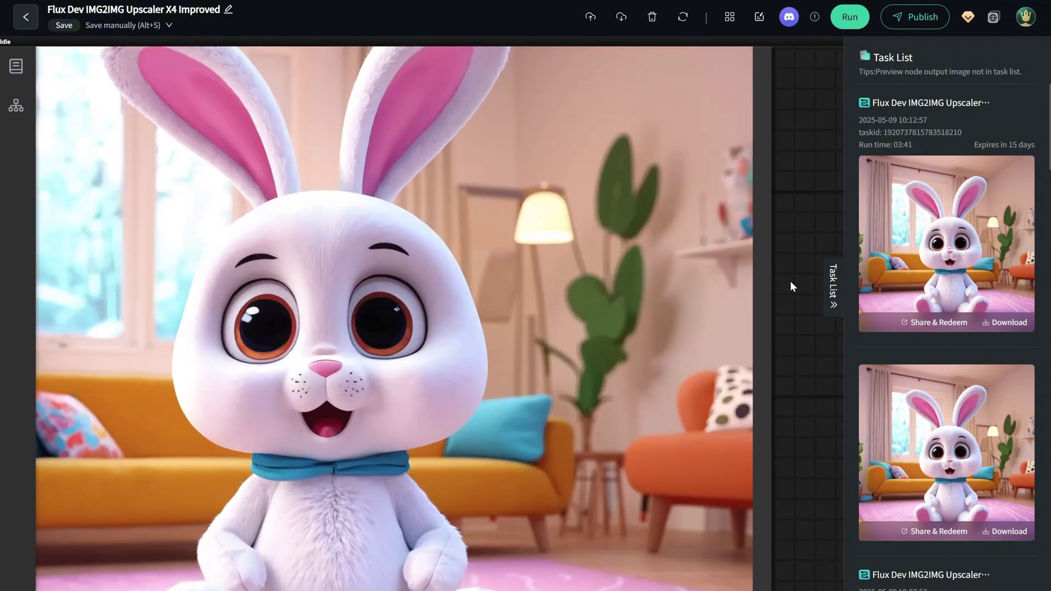
# Delete the UP2 stage: its Image Comparer, Save Image, Upscale Image (using Model) and Upscale Image By nodes
pyautogui.moveTo(794, 414); pyautogui.dragTo(811, 171)
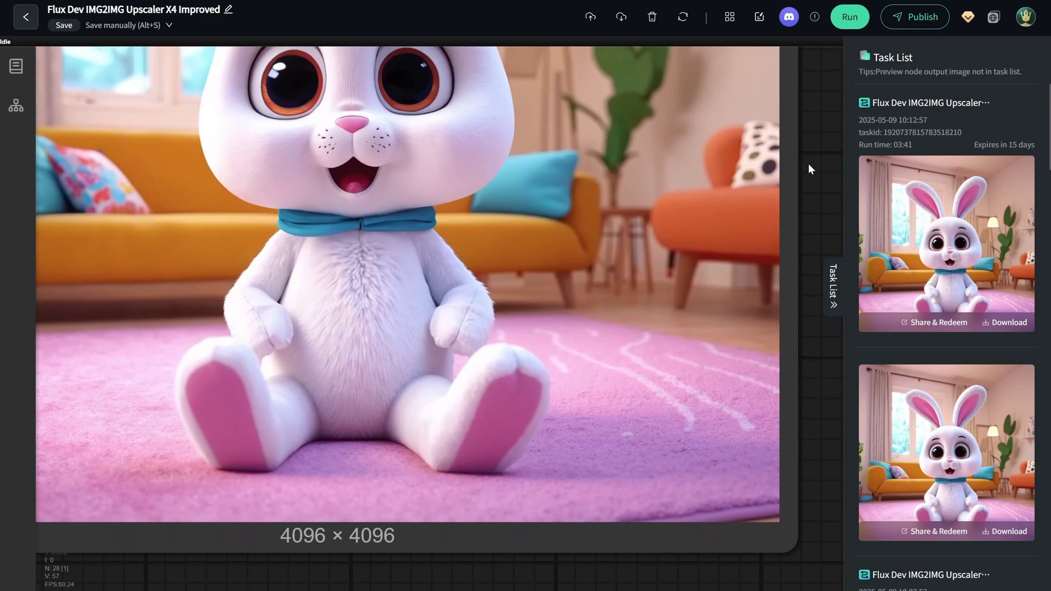
pyautogui.press('Escape')
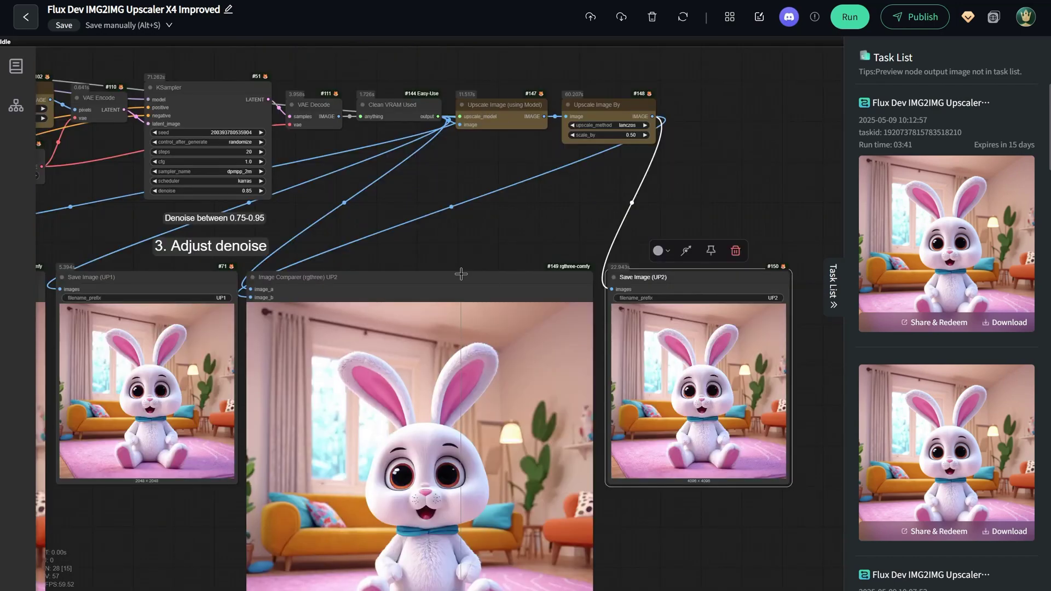
pyautogui.press('Delete')
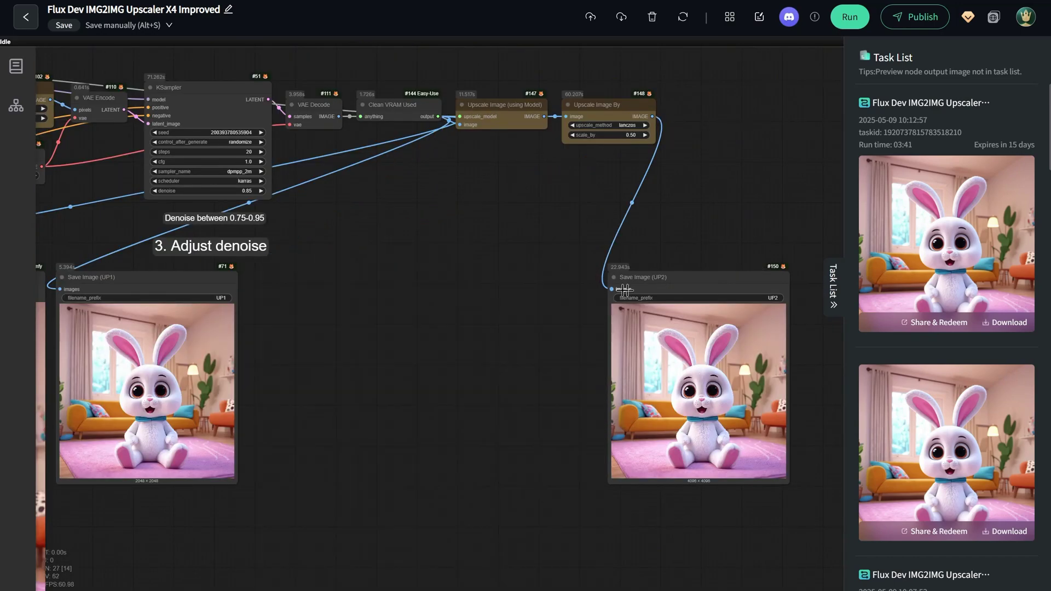
pyautogui.click(690, 289)
pyautogui.press('Delete')
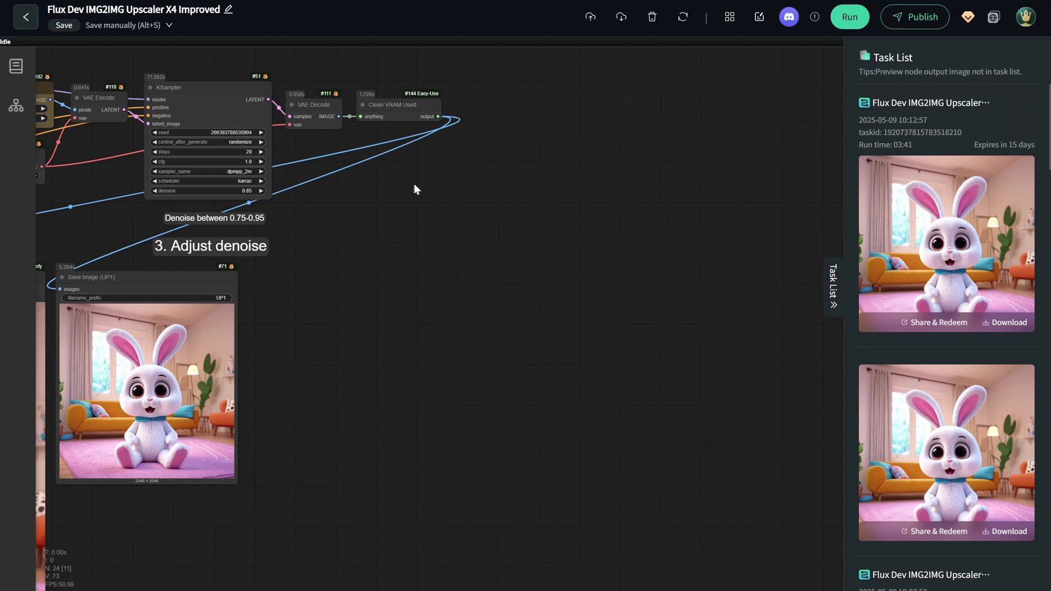
# Load womanportrait.png as the new input image in the Load Image node
pyautogui.moveTo(414, 190); pyautogui.dragTo(634, 287)
pyautogui.scroll(-2, 634, 287)
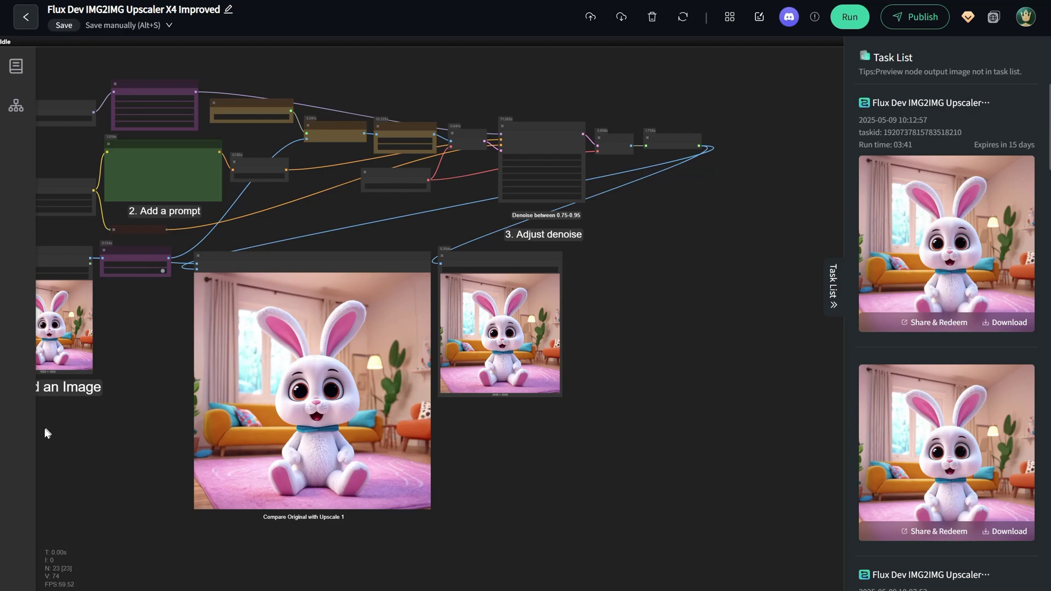
pyautogui.moveTo(45, 430); pyautogui.dragTo(294, 446)
pyautogui.scroll(10, 367, 313)
pyautogui.click(200, 260)
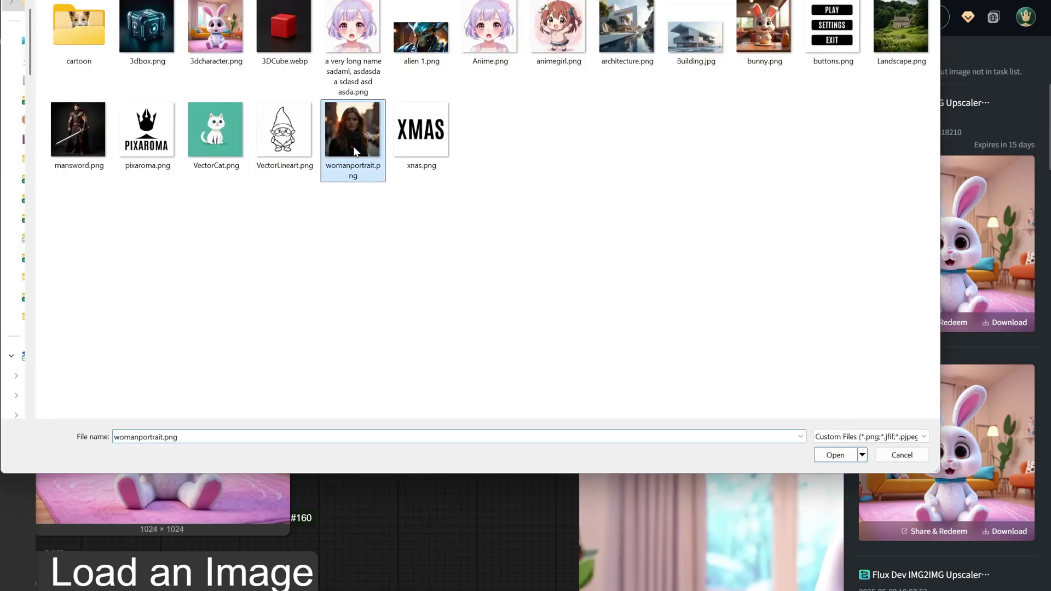
# Replace the positive prompt with "portrait of a woman, golden hour, on the street" and run the workflow
pyautogui.write('portrait of a woman, golden hour, on the street')
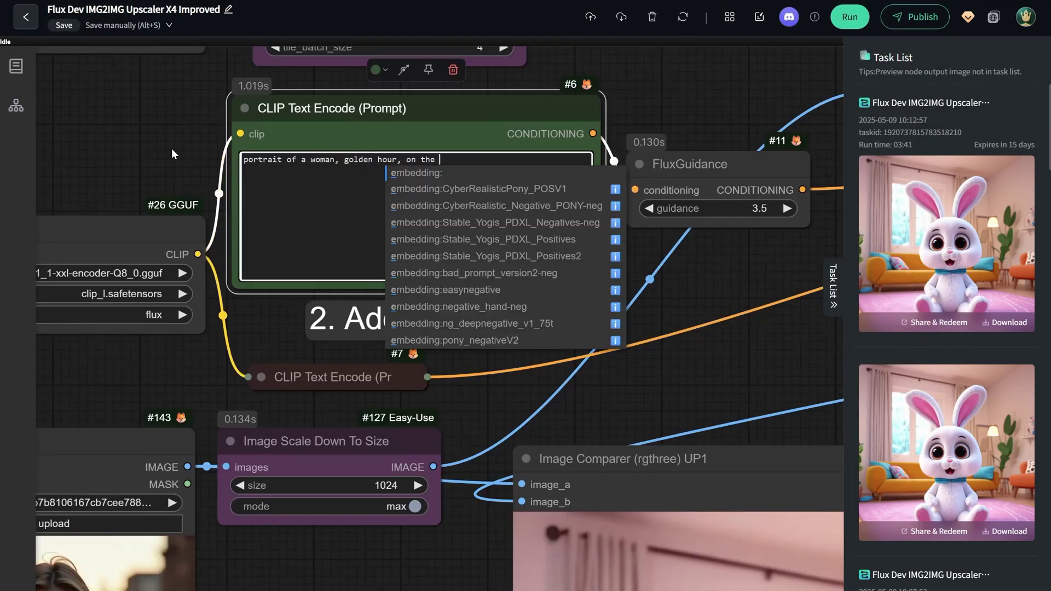
pyautogui.click(854, 22)
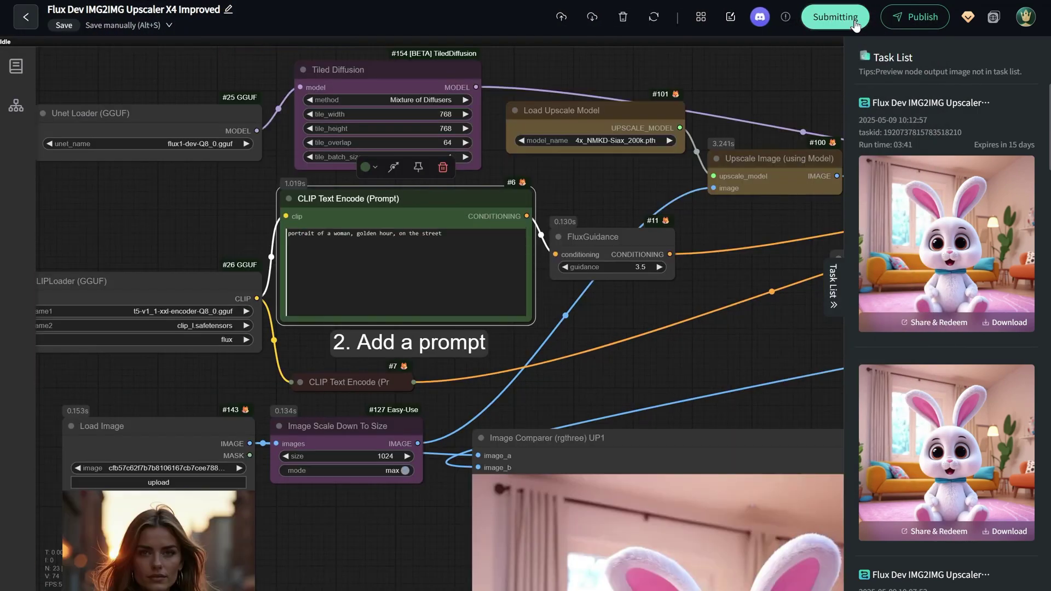
# Check the portrait task's run time, compare the woman's face and hair with the original in the UP1 comparer, and view the saved image's size
pyautogui.scroll(-5, 691, 254)
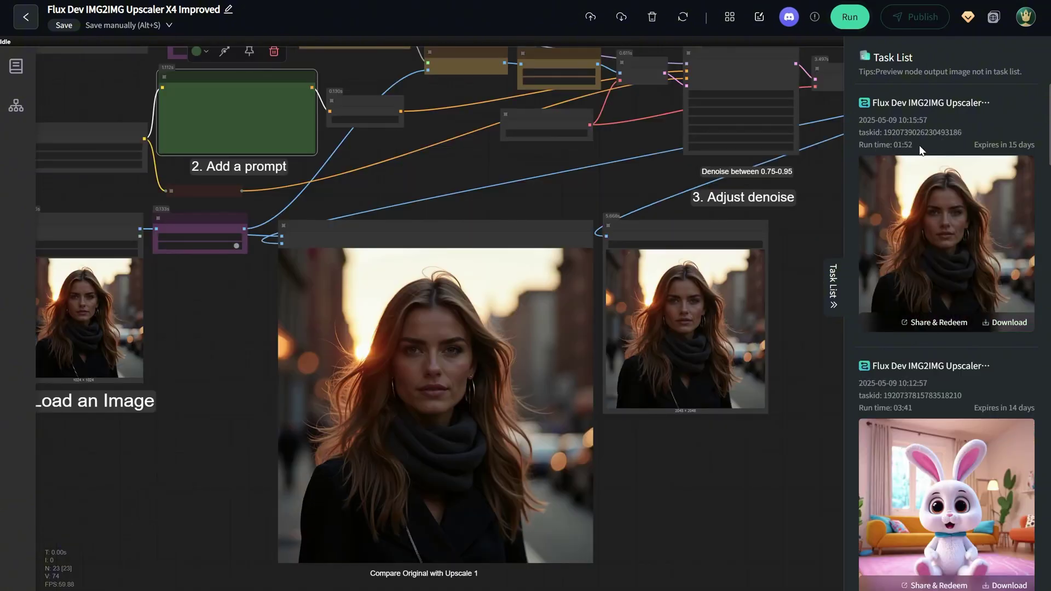
pyautogui.scroll(9, 336, 440)
pyautogui.scroll(5, 671, 270)
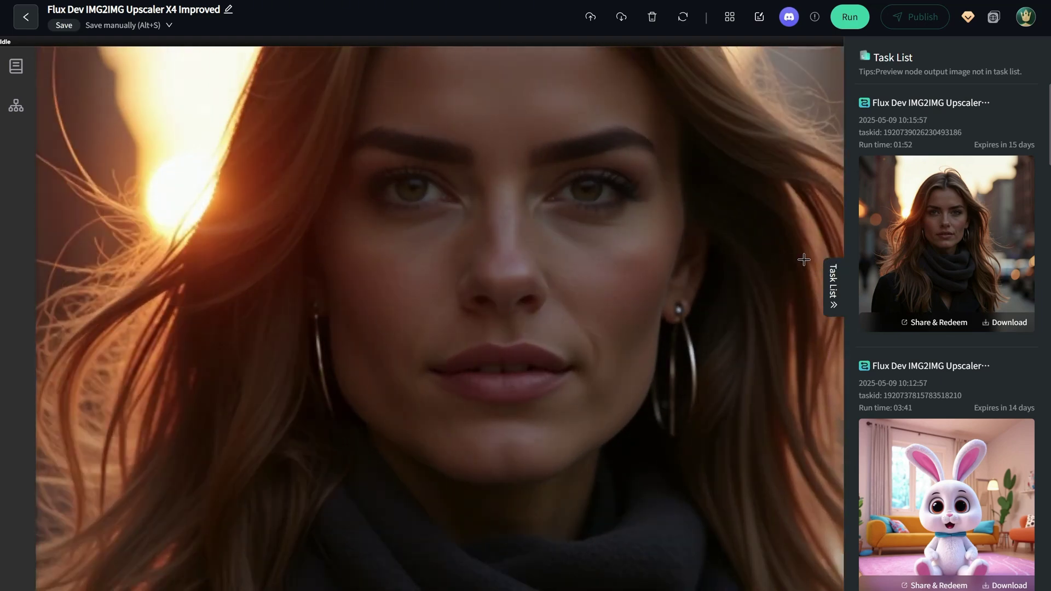
pyautogui.scroll(-3, 692, 244)
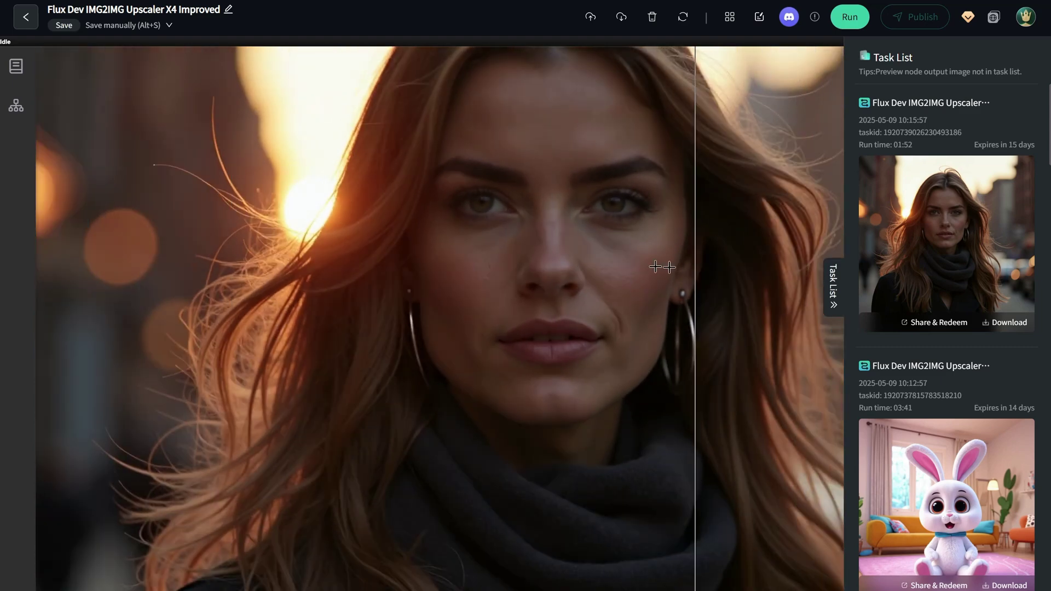
pyautogui.scroll(-3, 355, 237)
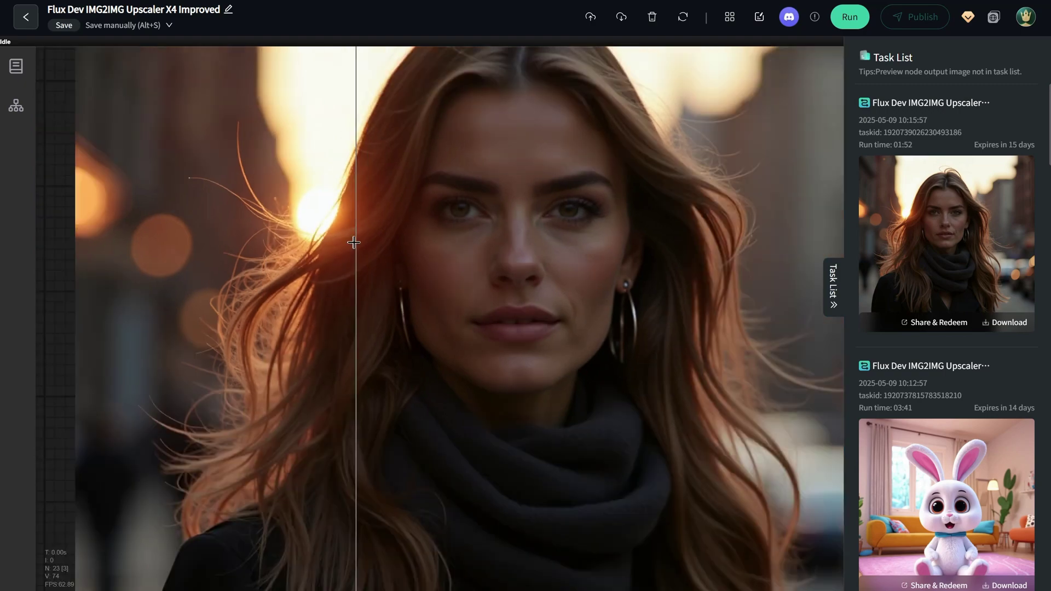
pyautogui.moveTo(766, 296); pyautogui.dragTo(426, 400)
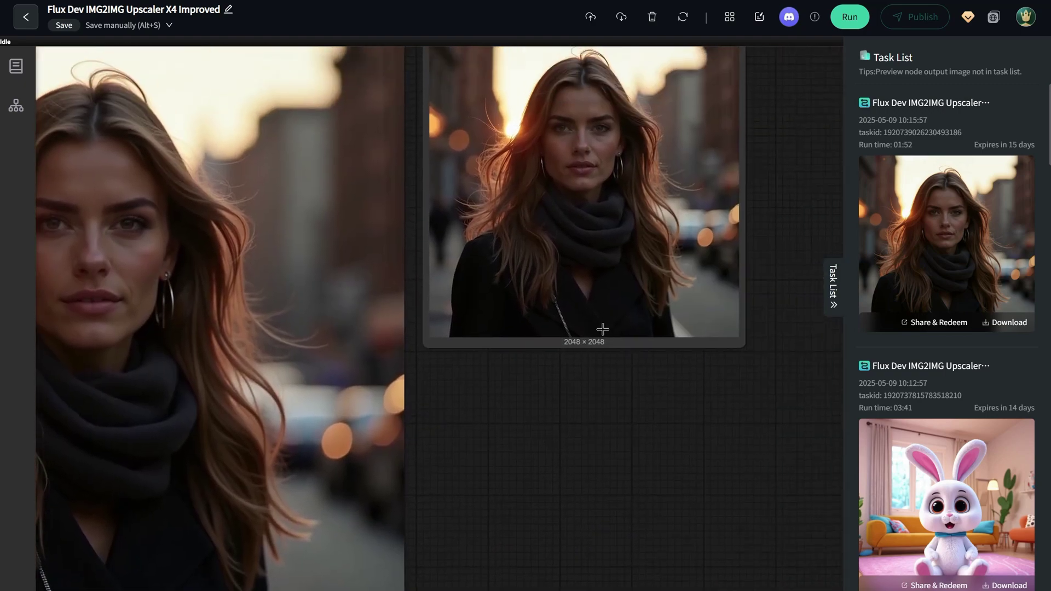